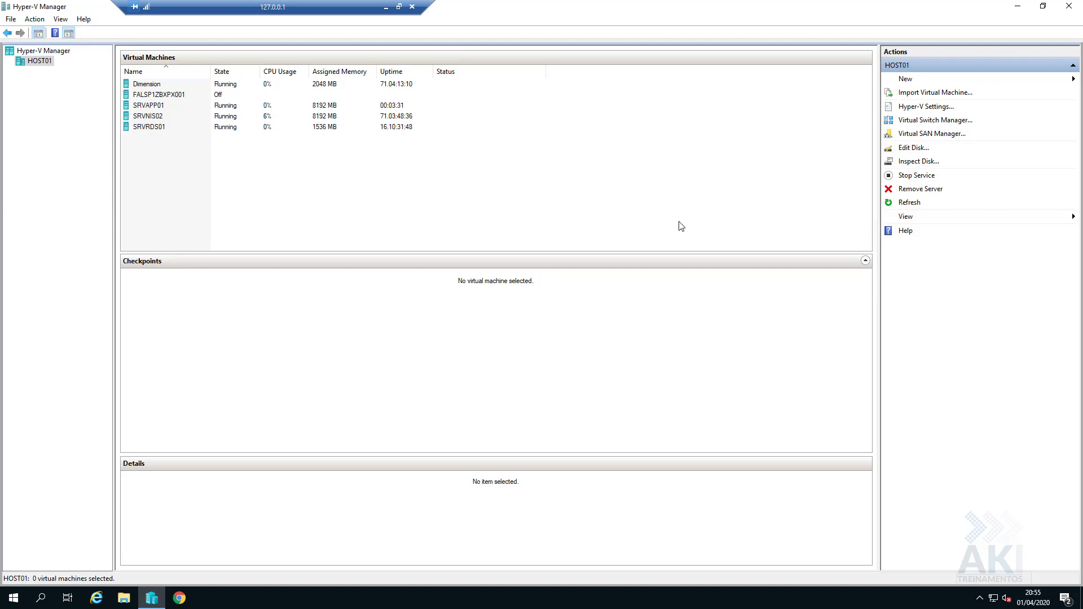
Connect the management console to HOST02 as another virtualization server alongside HOST01
click(151, 106)
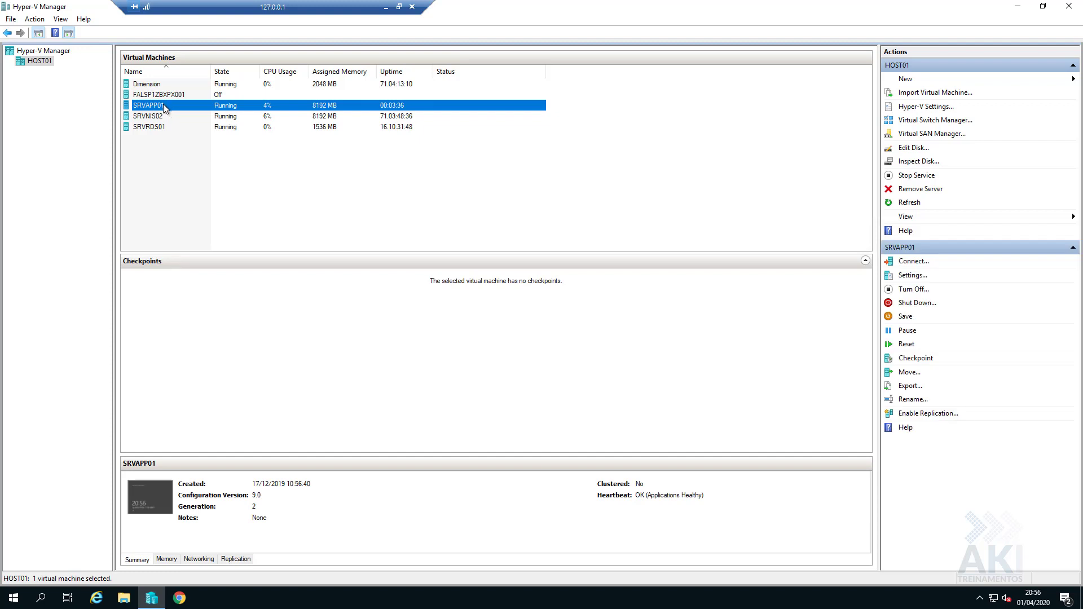
click(38, 61)
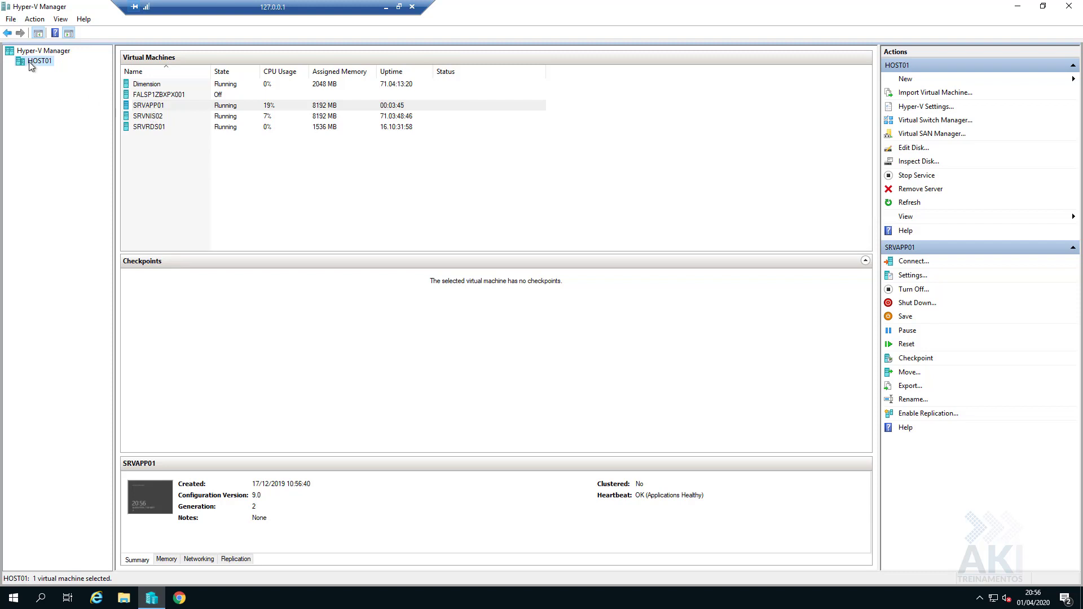
right_click(45, 54)
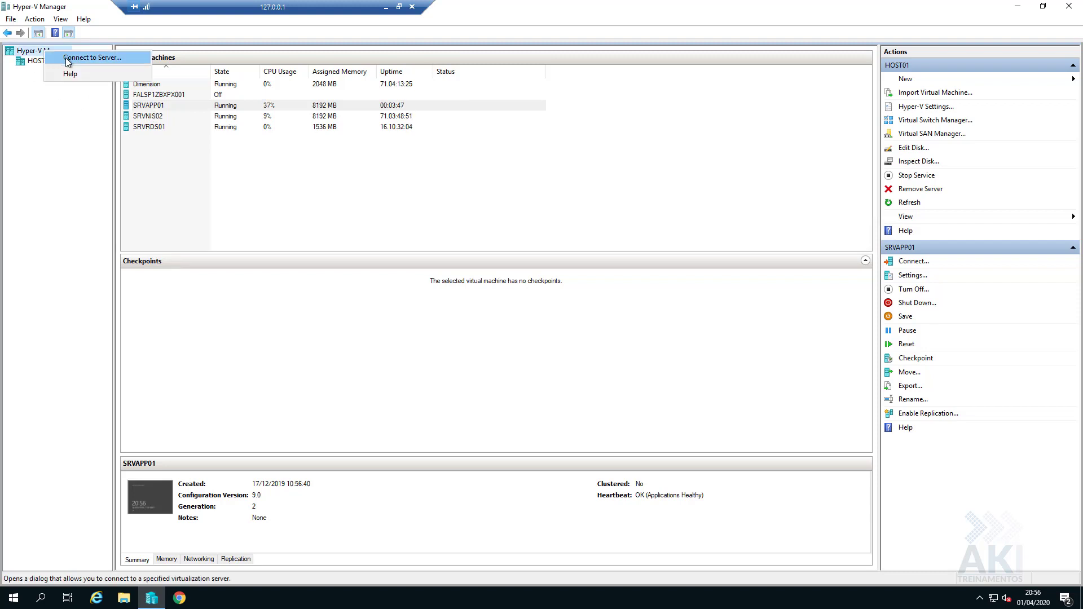
click(66, 58)
text(HOST02)
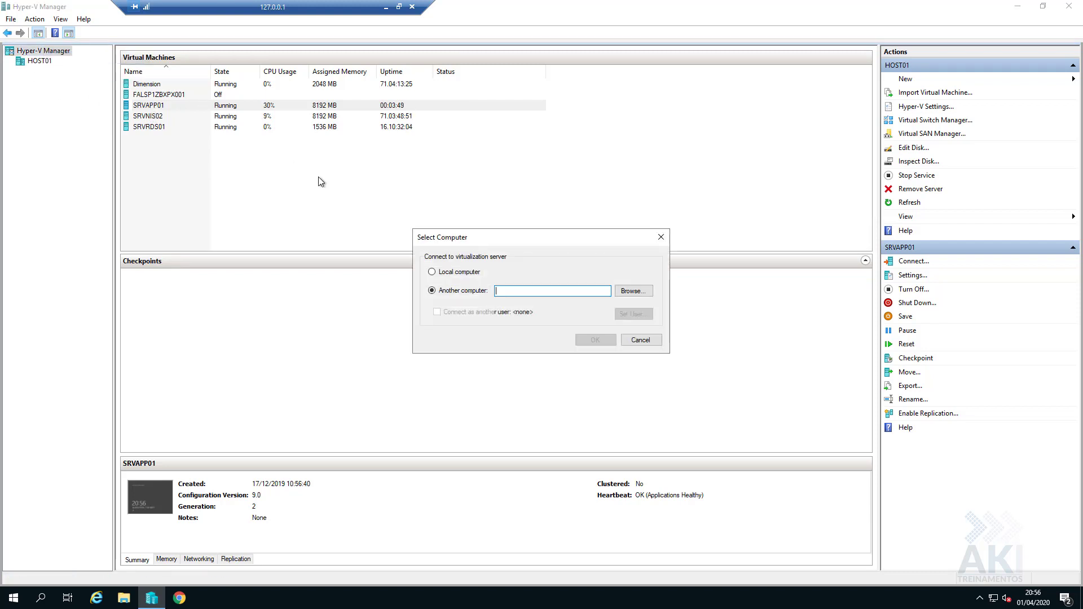
key(Return)
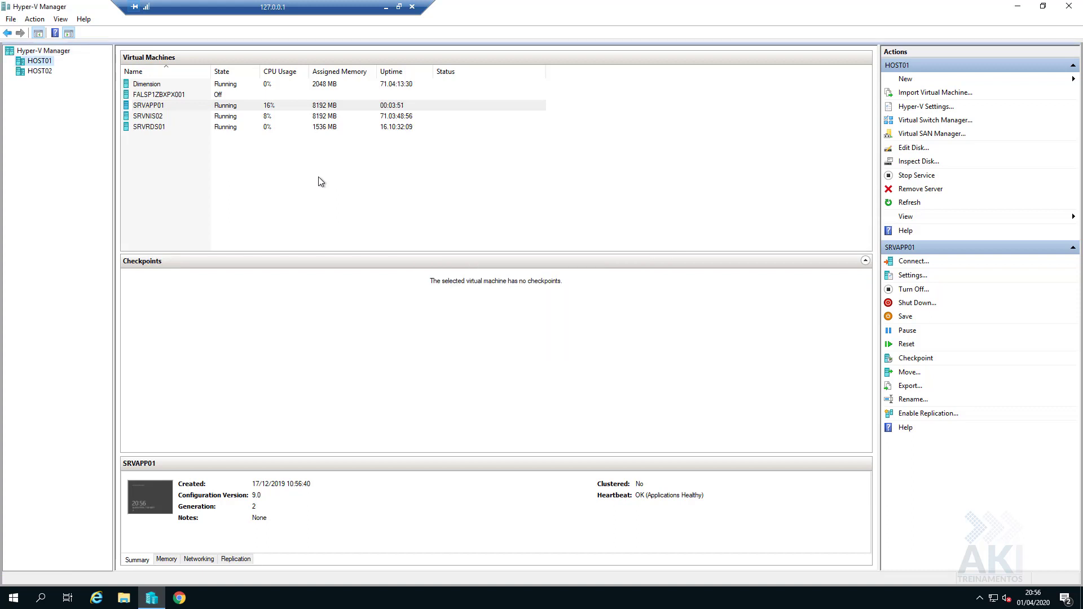
Compare the virtual machines on HOST01 and HOST02, checking SRVAPP01 on HOST01
click(39, 72)
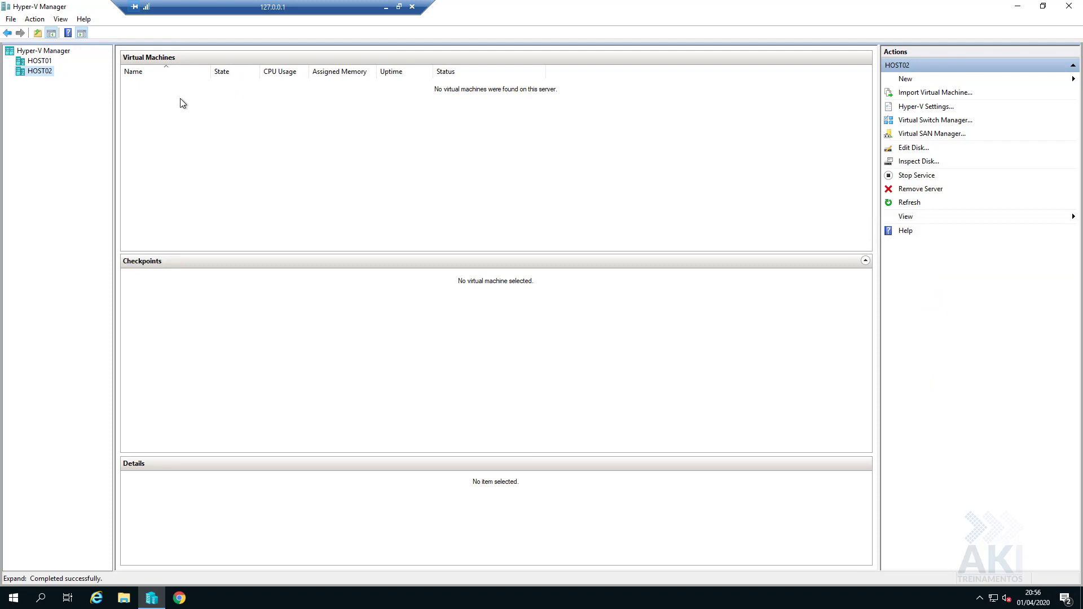
click(39, 61)
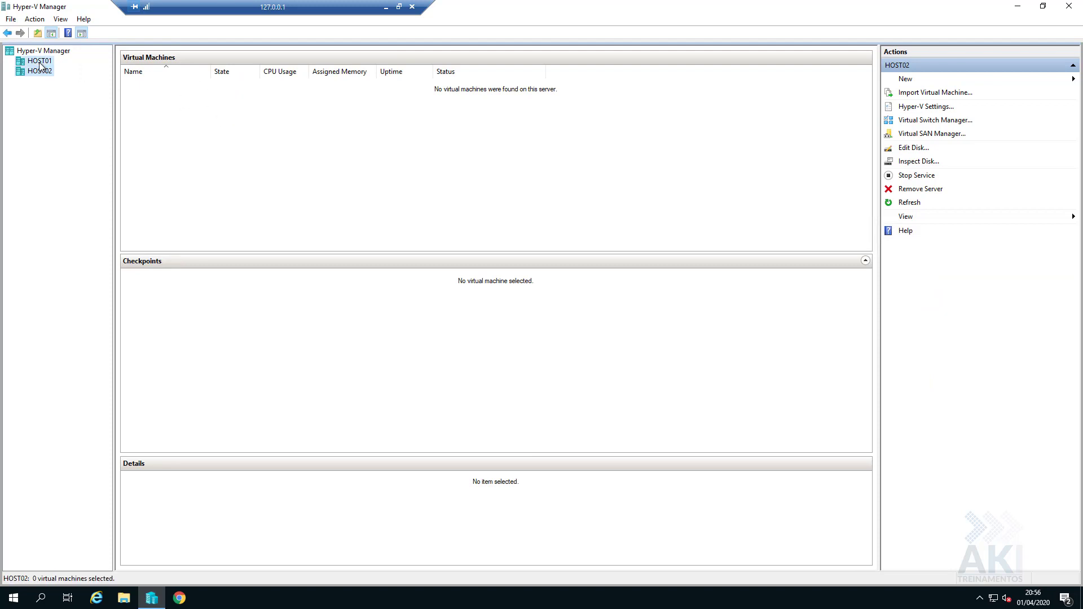
click(158, 107)
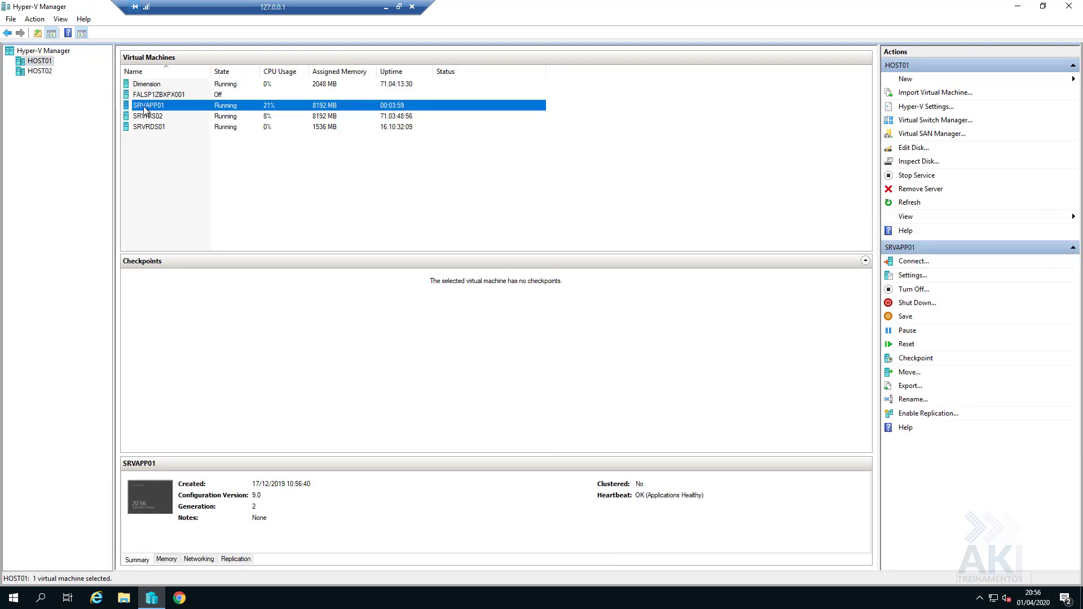
click(45, 72)
click(46, 61)
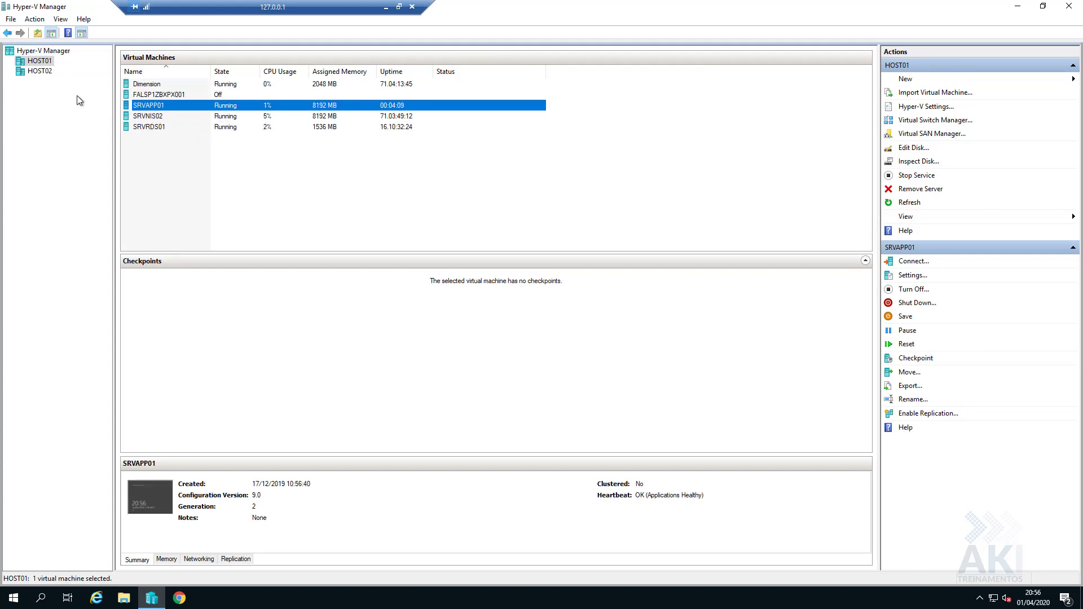
click(38, 72)
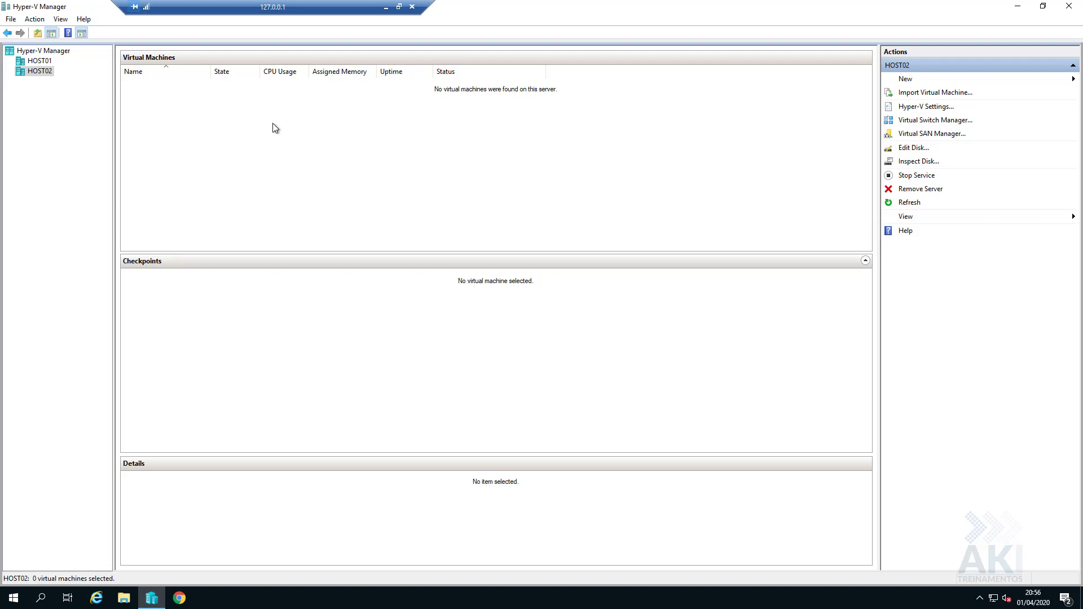
click(31, 61)
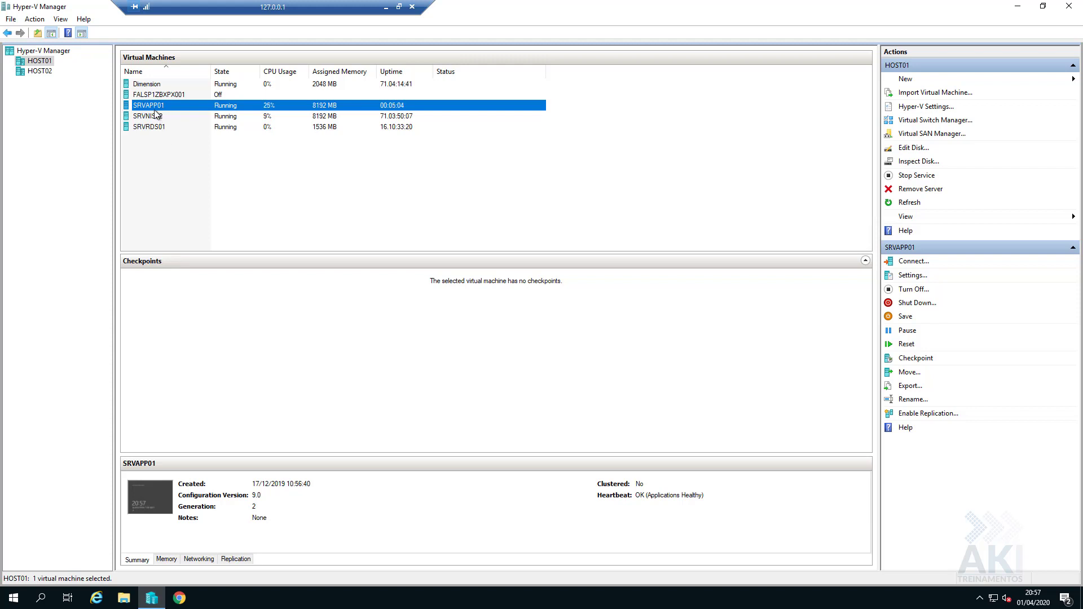
Review HOST01's Live Migrations settings, including the authentication protocol and performance options in Advanced Features
click(40, 63)
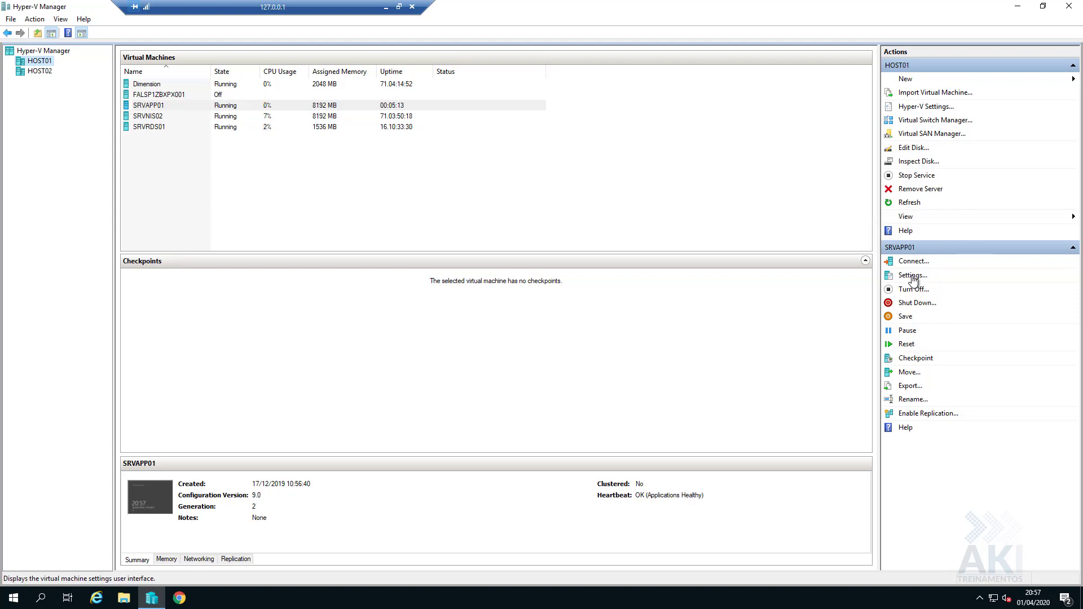
right_click(35, 64)
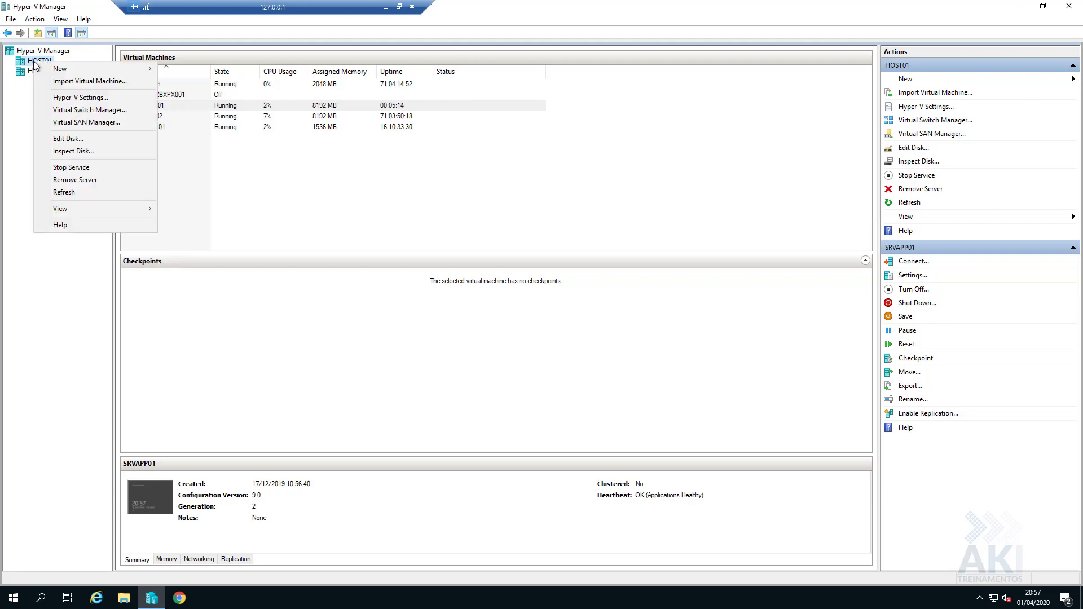
click(83, 100)
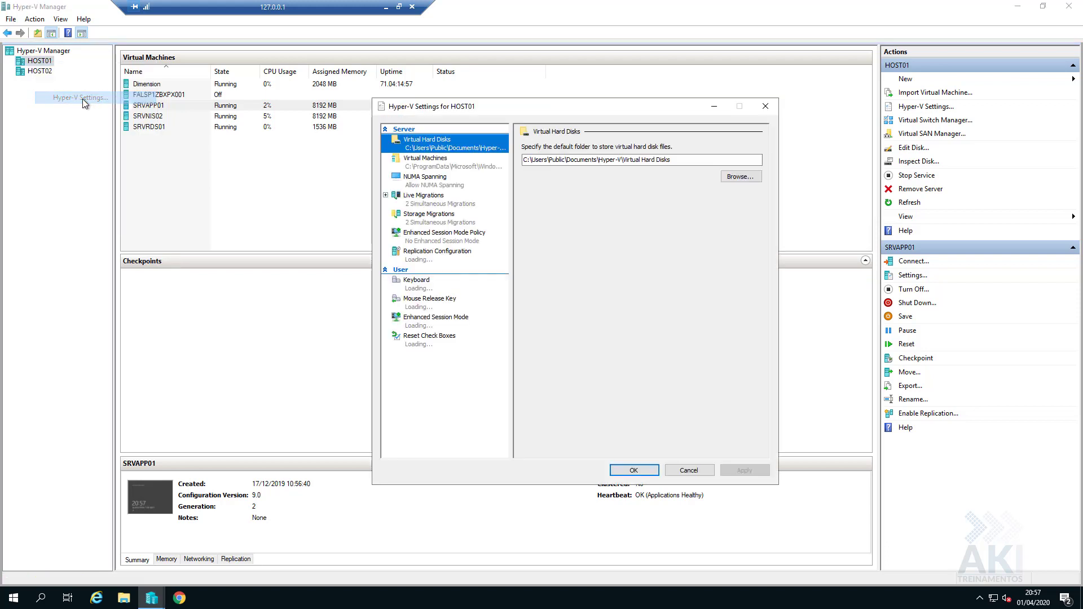
click(435, 207)
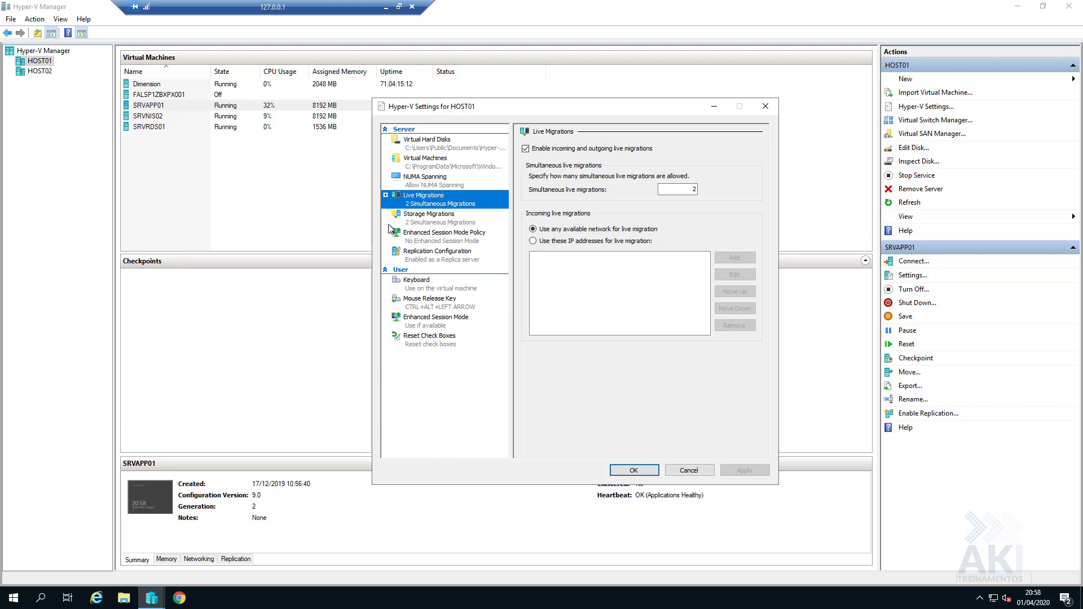
click(385, 195)
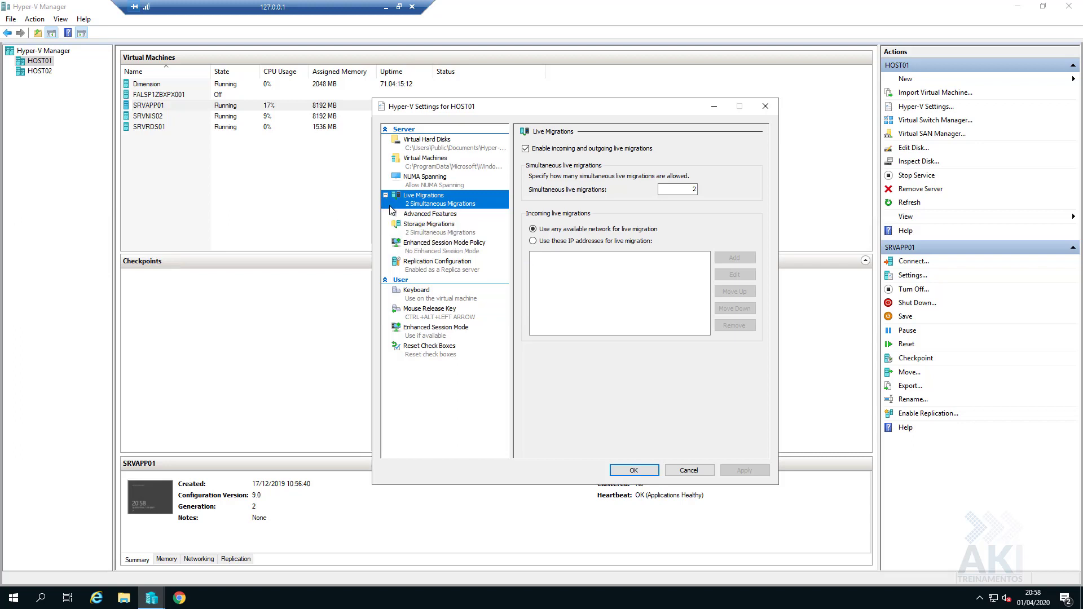
click(418, 216)
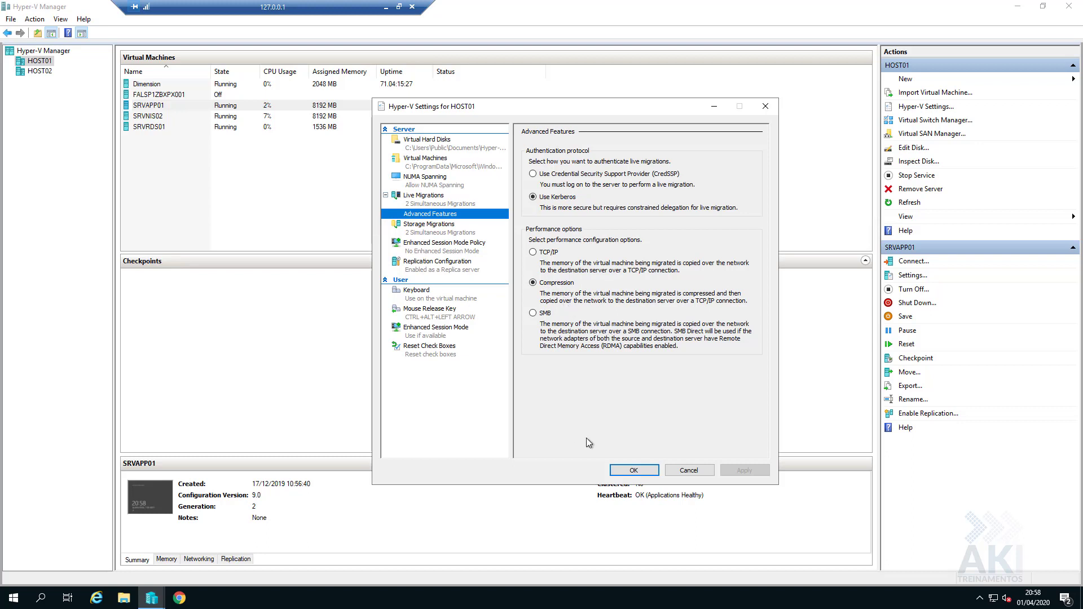
click(634, 470)
Check HOST02's Live Migrations settings: simultaneous migrations, incoming networks, and the advanced authentication and performance options
click(44, 73)
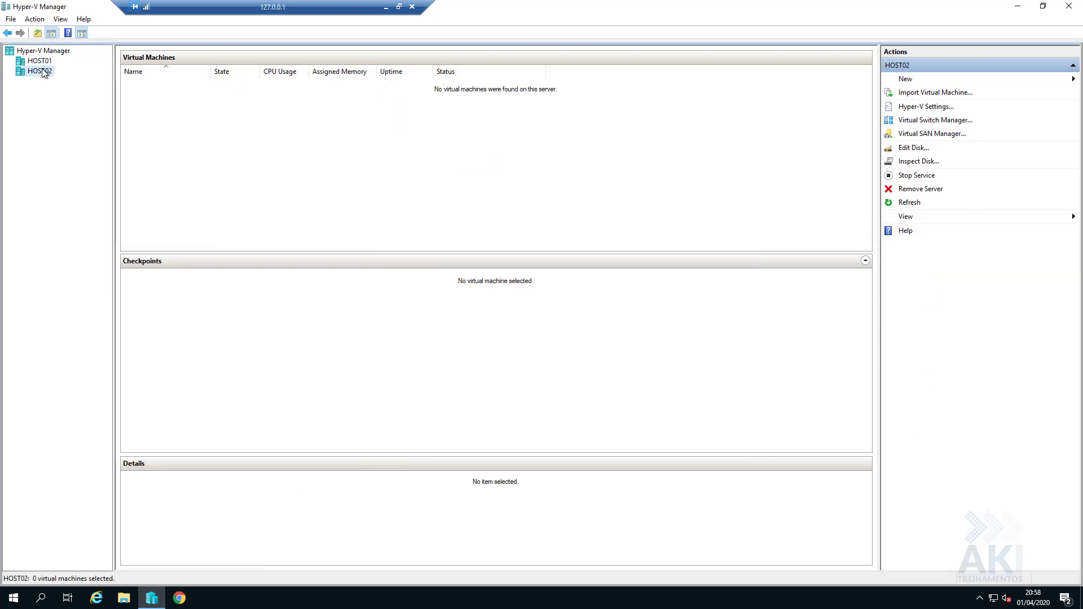
right_click(42, 71)
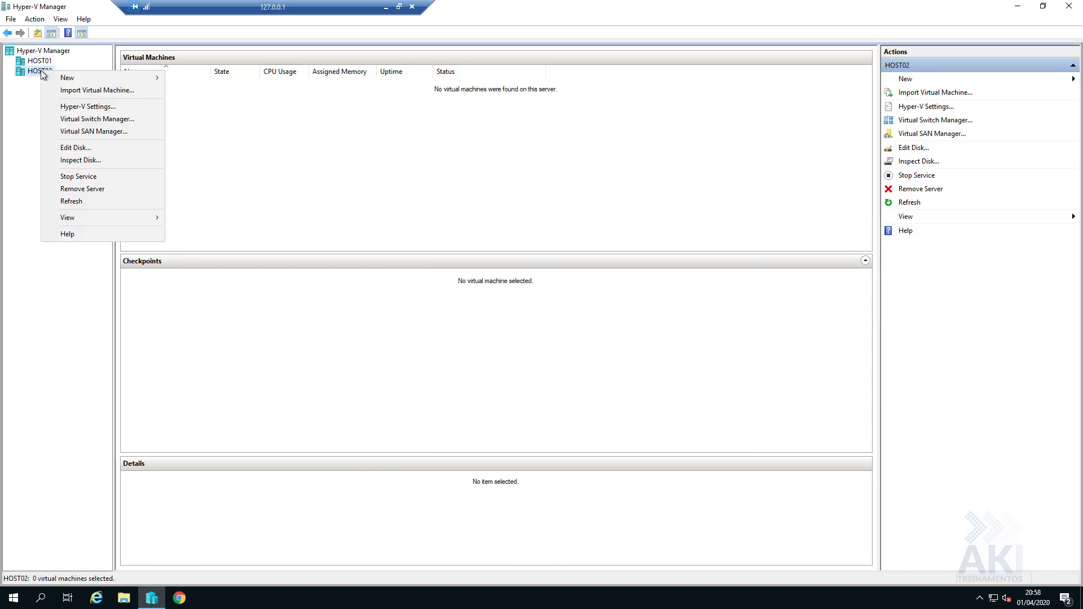
click(76, 107)
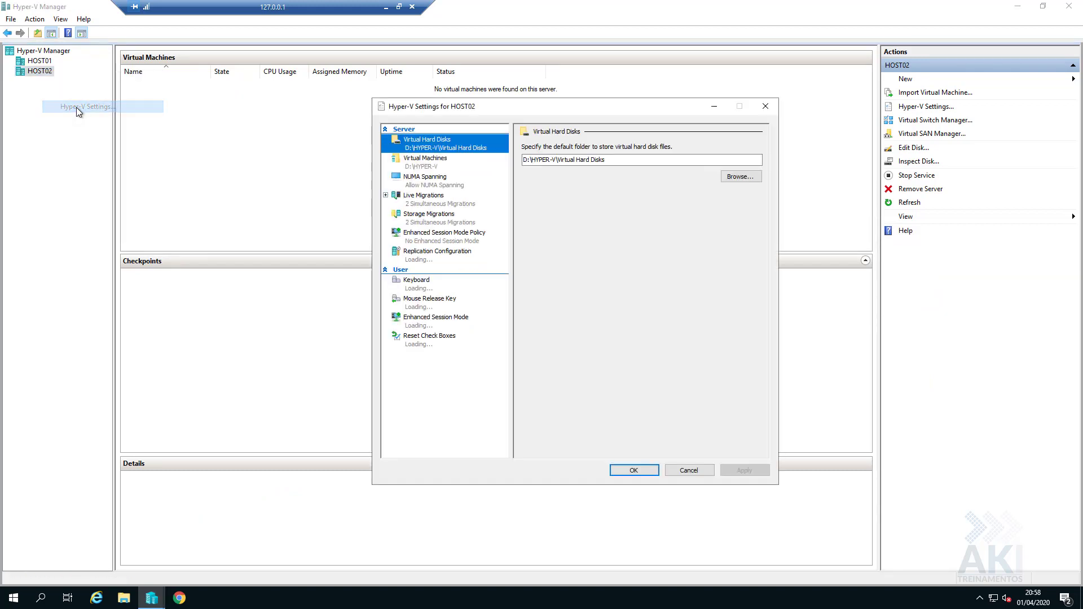
click(429, 199)
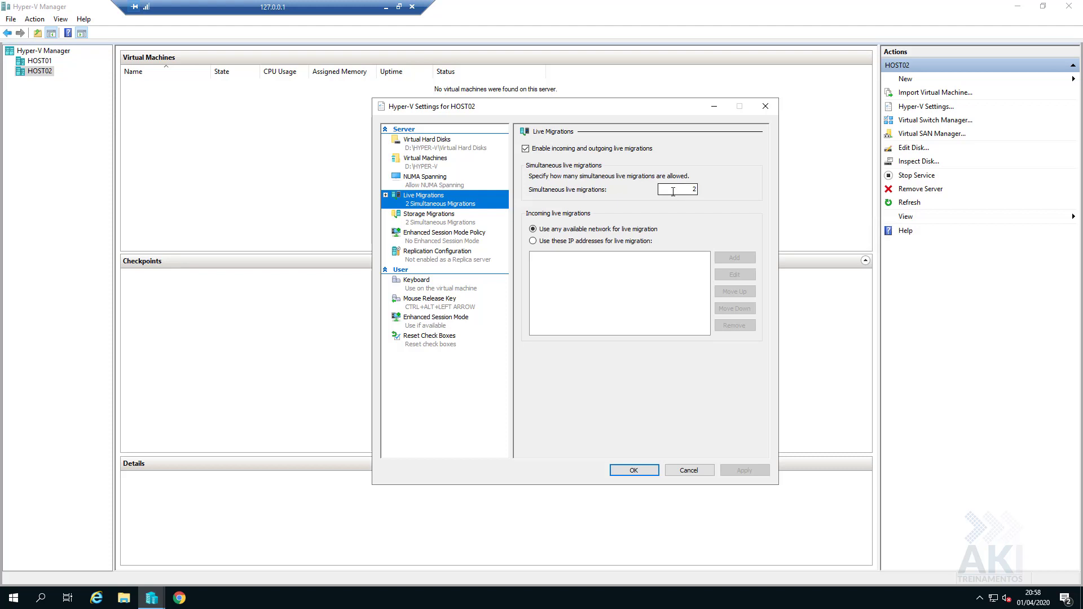
drag(673, 192, 712, 190)
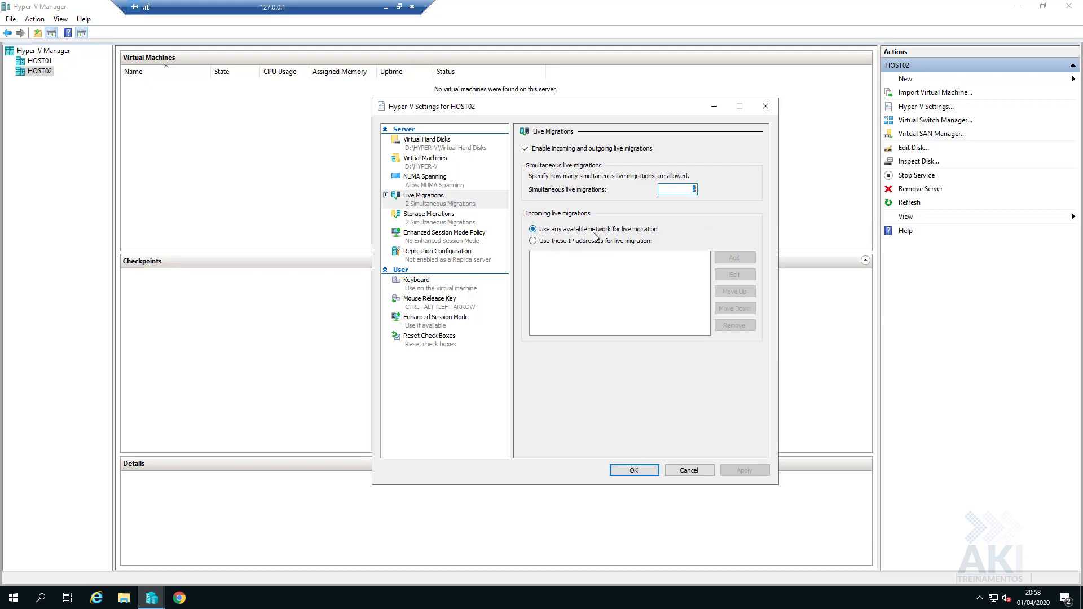
click(386, 196)
click(426, 214)
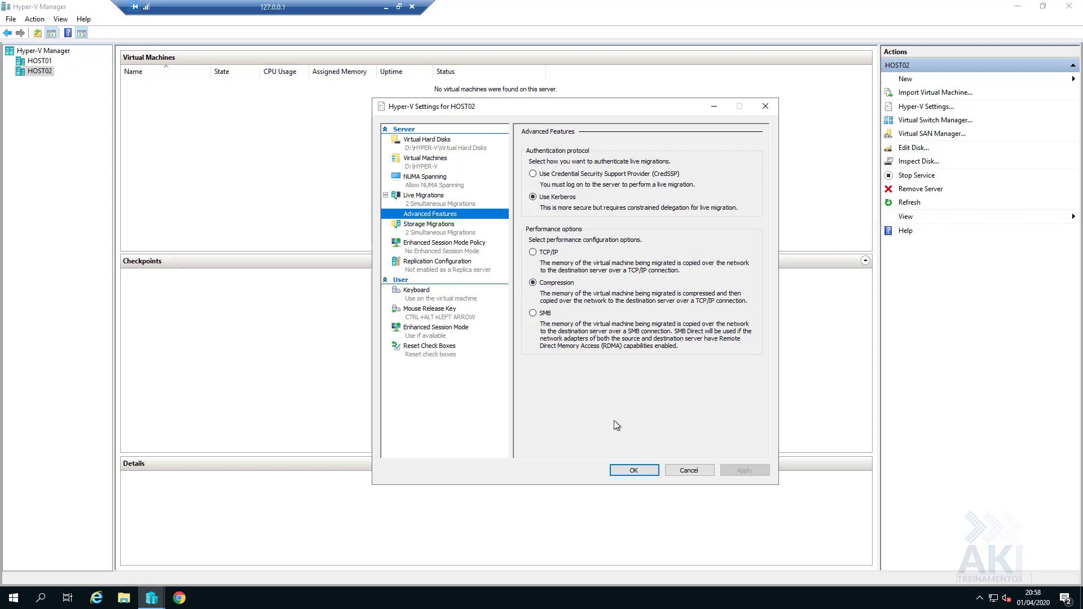
click(634, 470)
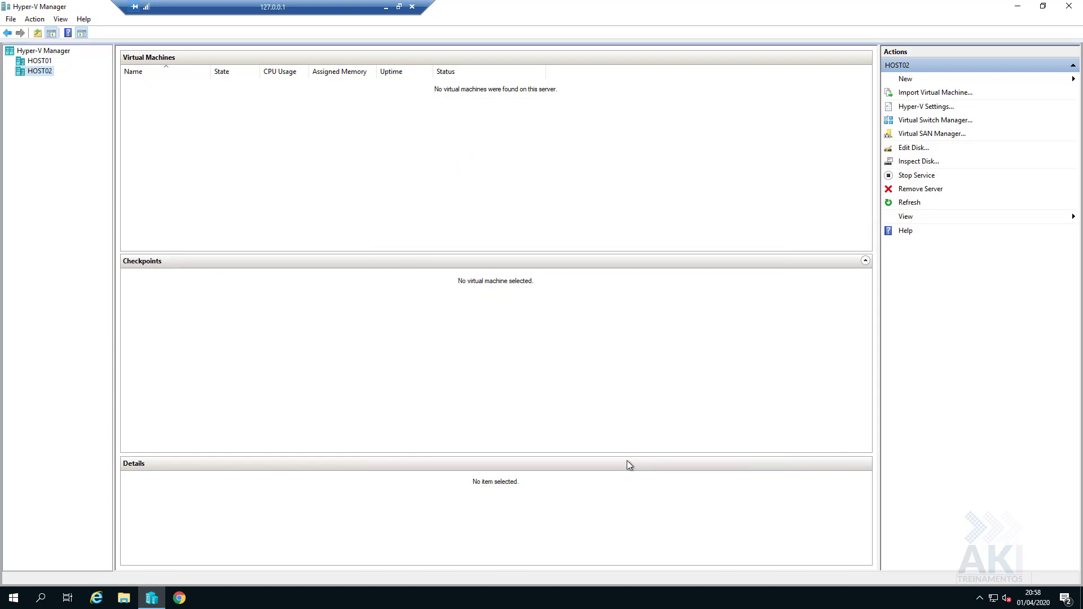
Start moving SRVAPP01 from HOST01 with the "Move the virtual machine" type and HOST02 as the destination computer
click(40, 63)
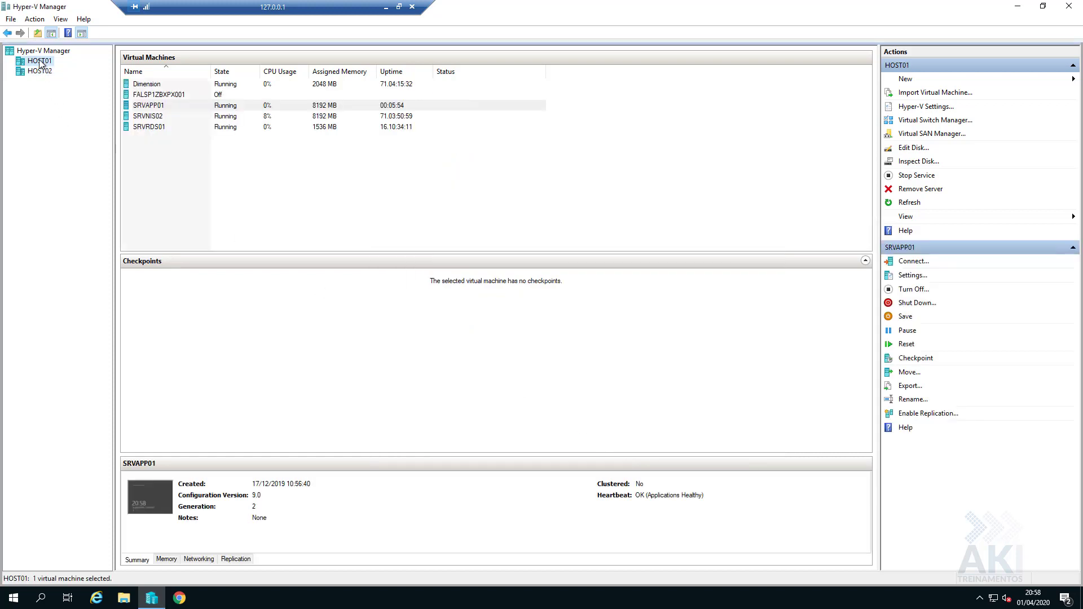
click(163, 106)
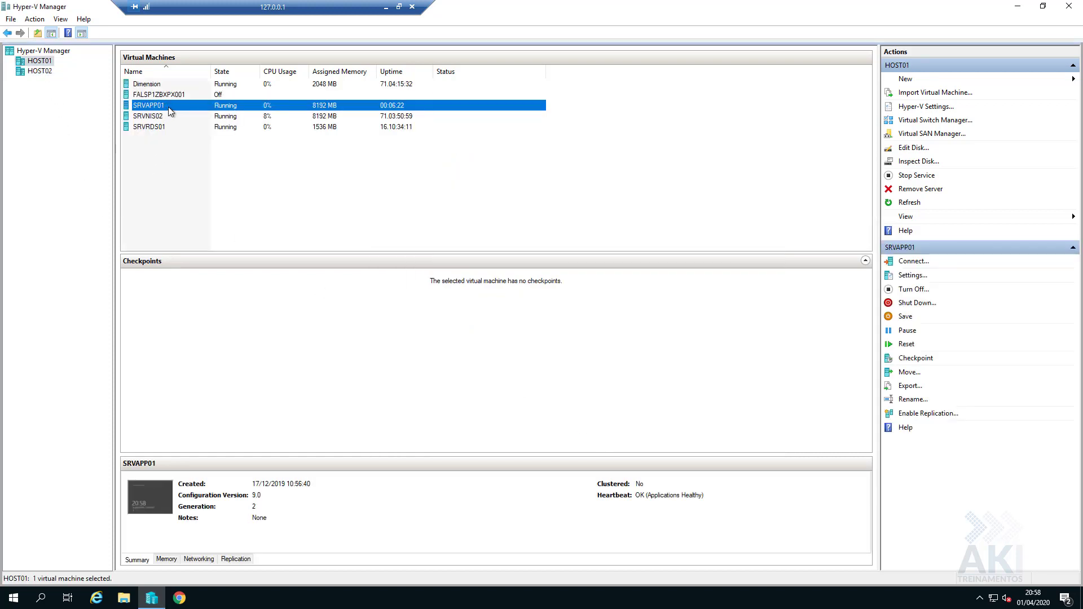
click(909, 375)
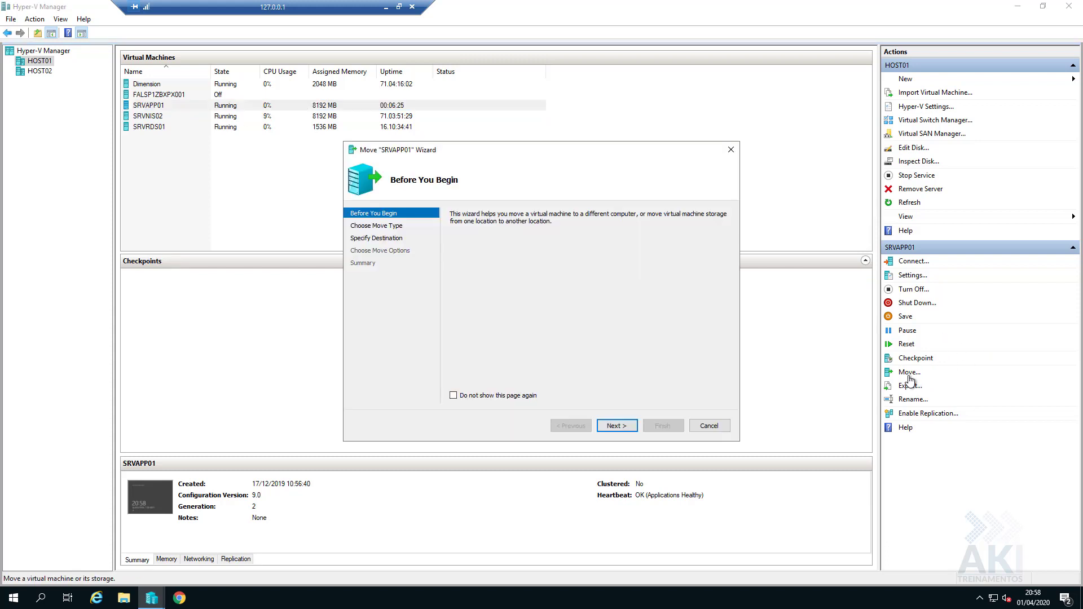
click(613, 426)
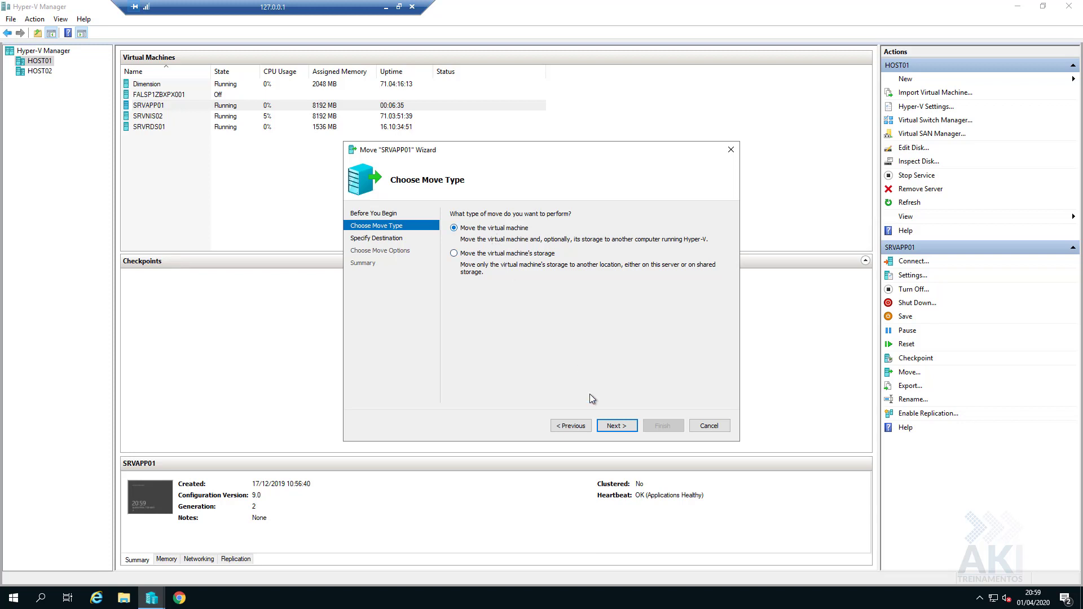
click(615, 421)
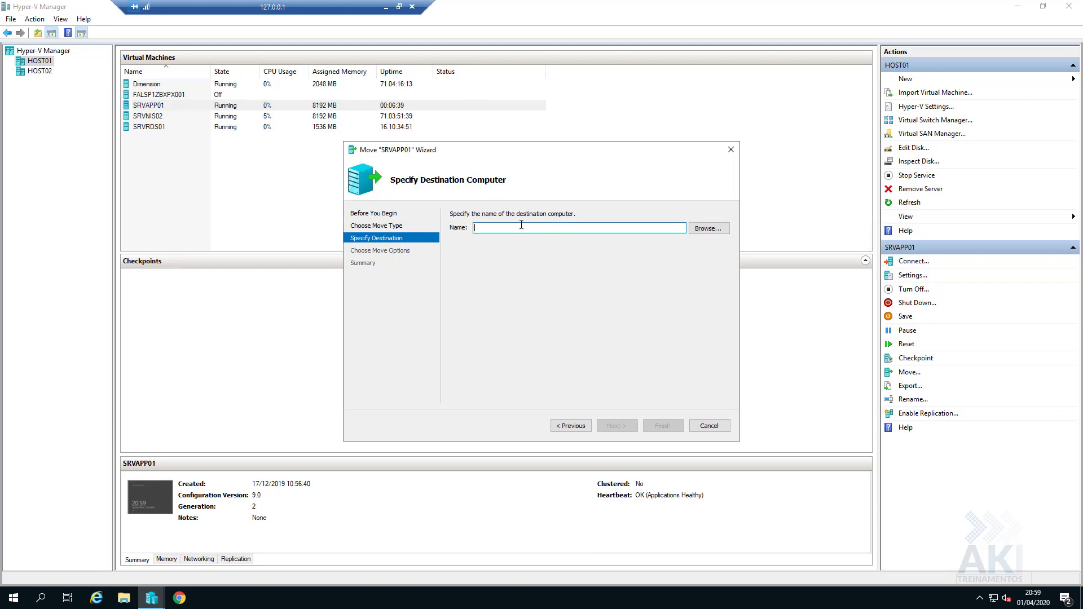
text(HOST0)
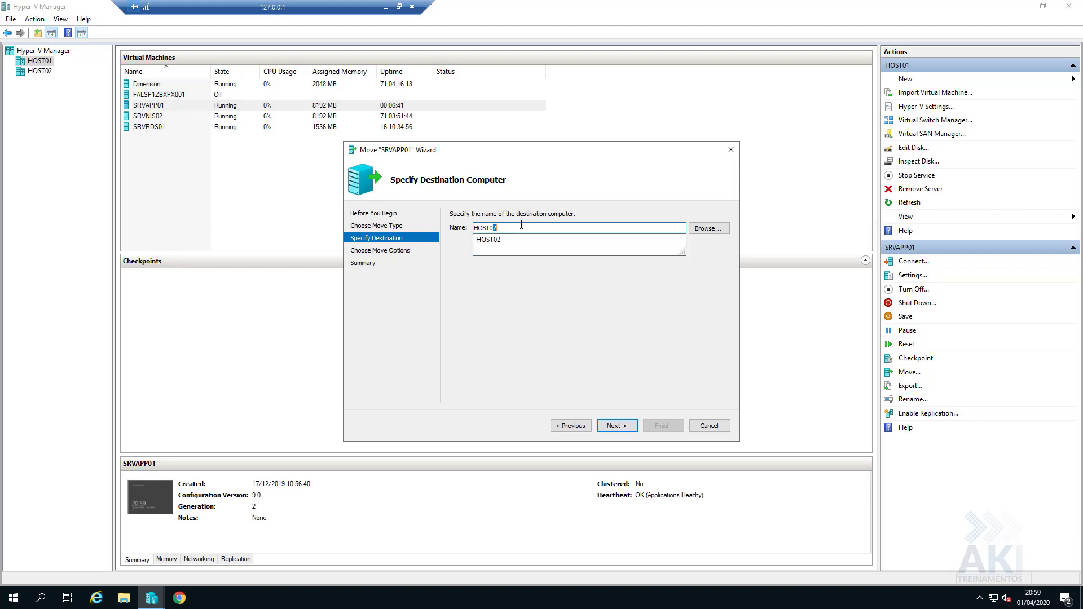
text(2)
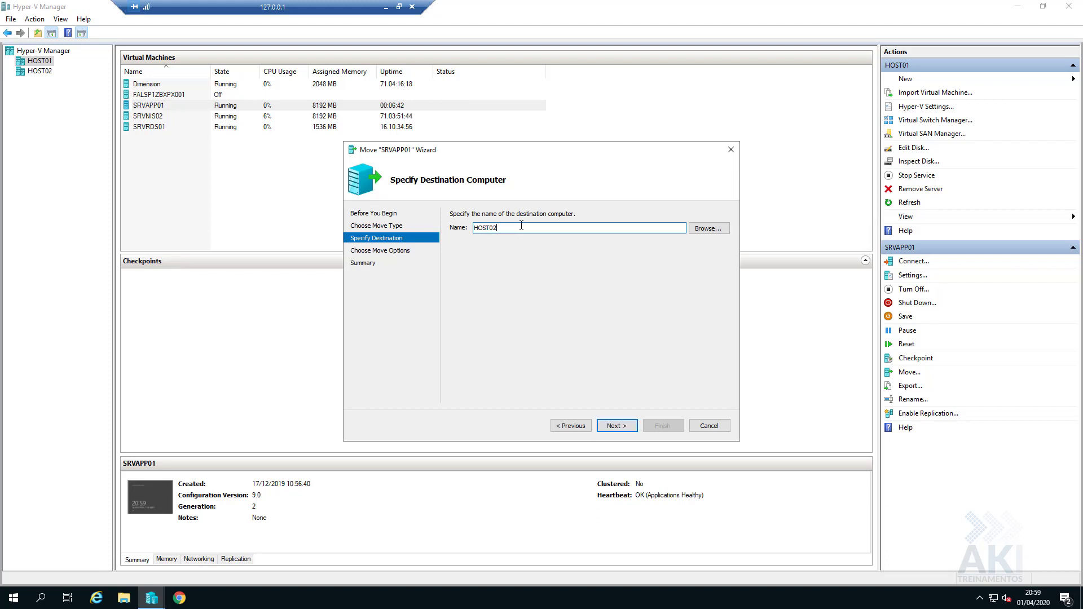
click(617, 425)
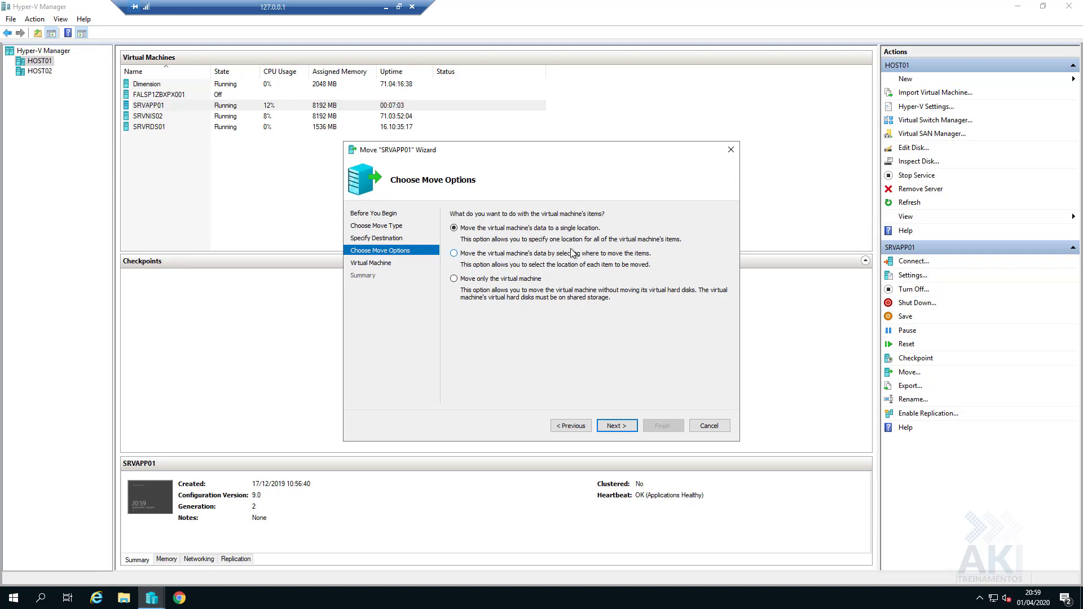
Choose to move SRVAPP01's data by selecting where to move the items, with its items going to different locations
click(465, 253)
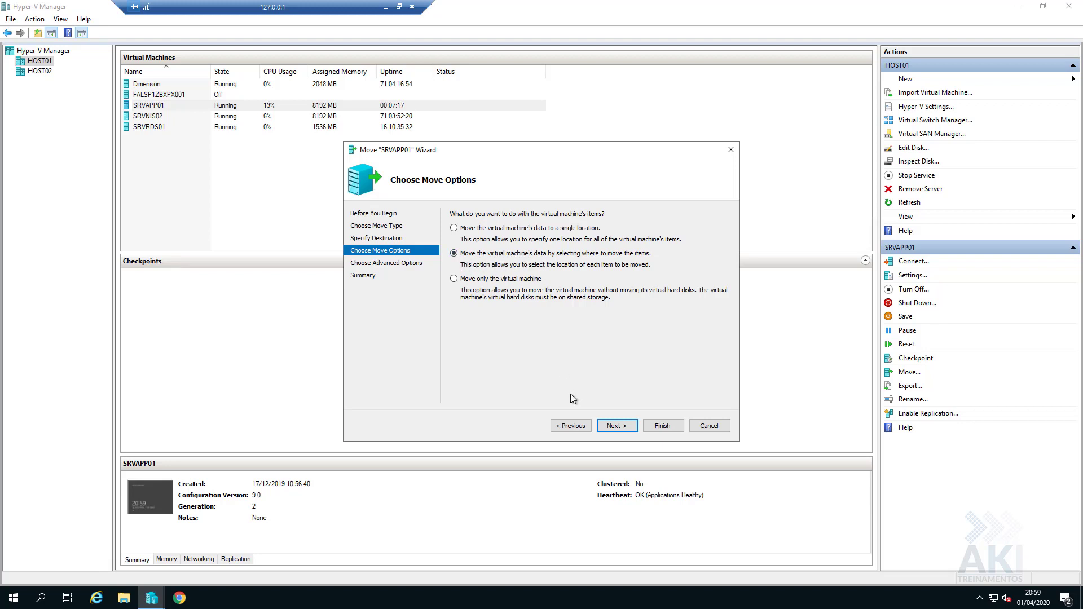
click(626, 427)
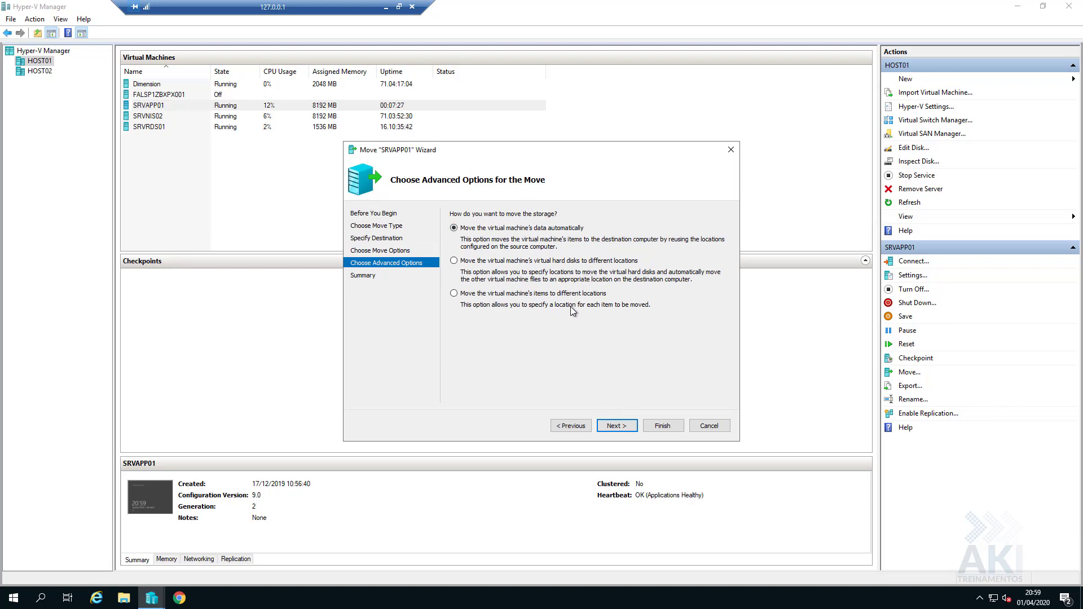
click(490, 294)
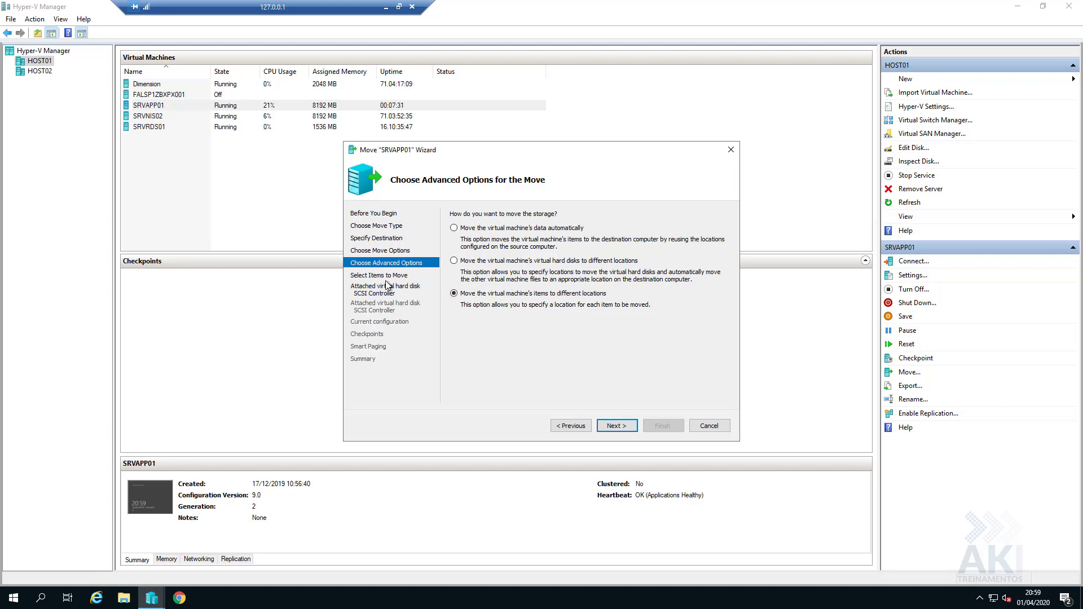
Keep all of SRVAPP01's items selected for the move and start browsing HOST02 for the OS.vhdx destination folder
click(615, 426)
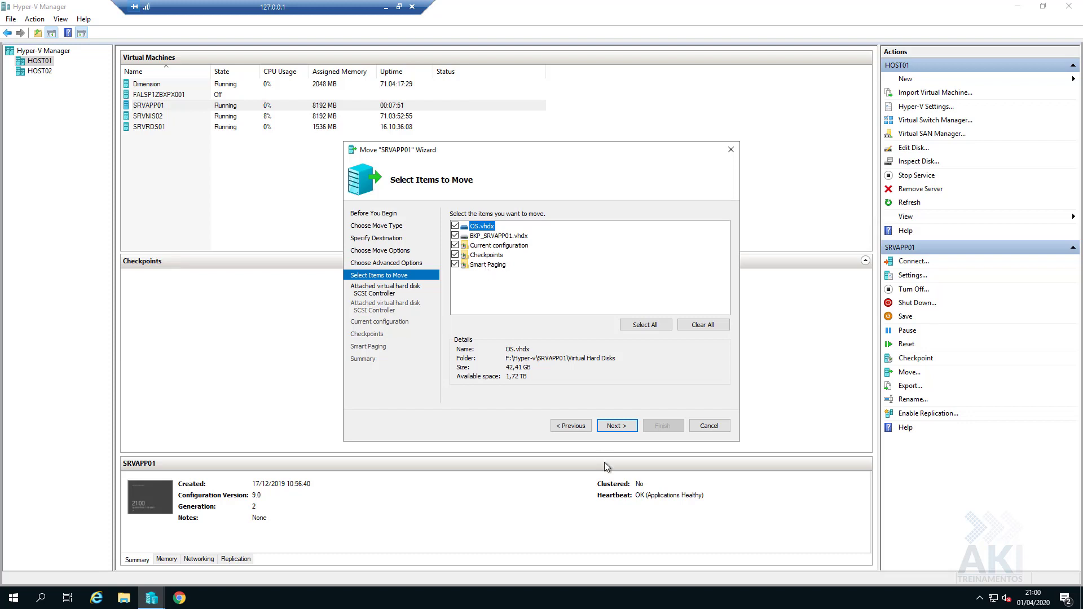
click(618, 424)
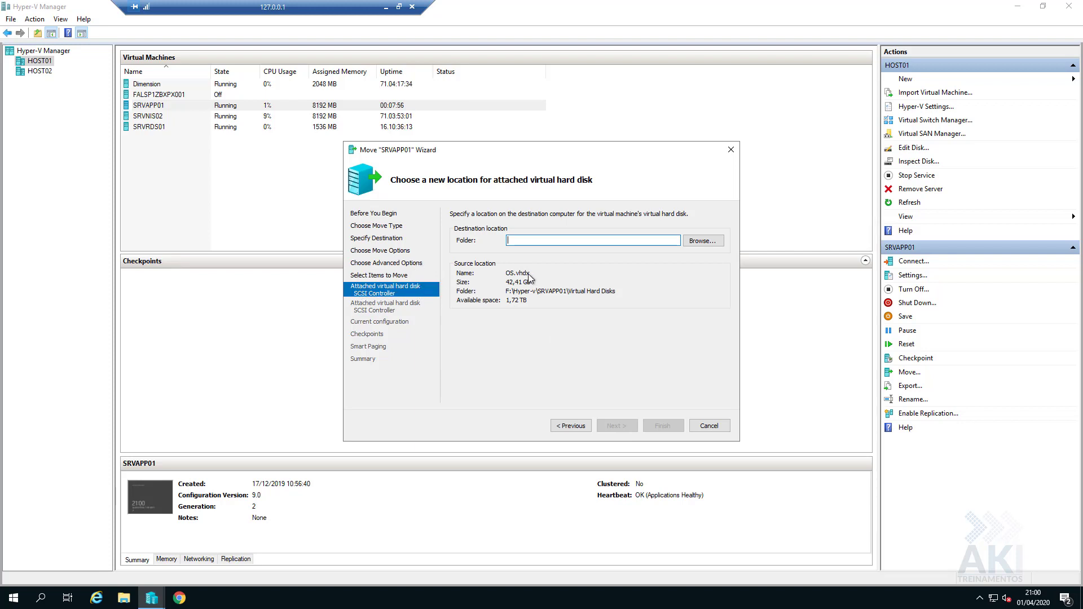
drag(531, 273, 502, 273)
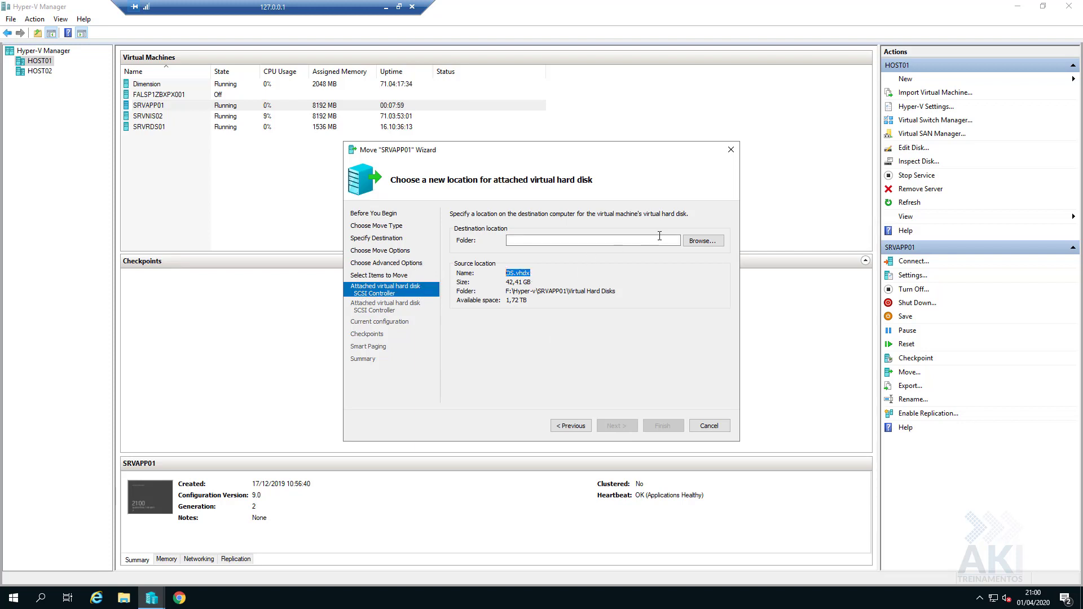
click(696, 242)
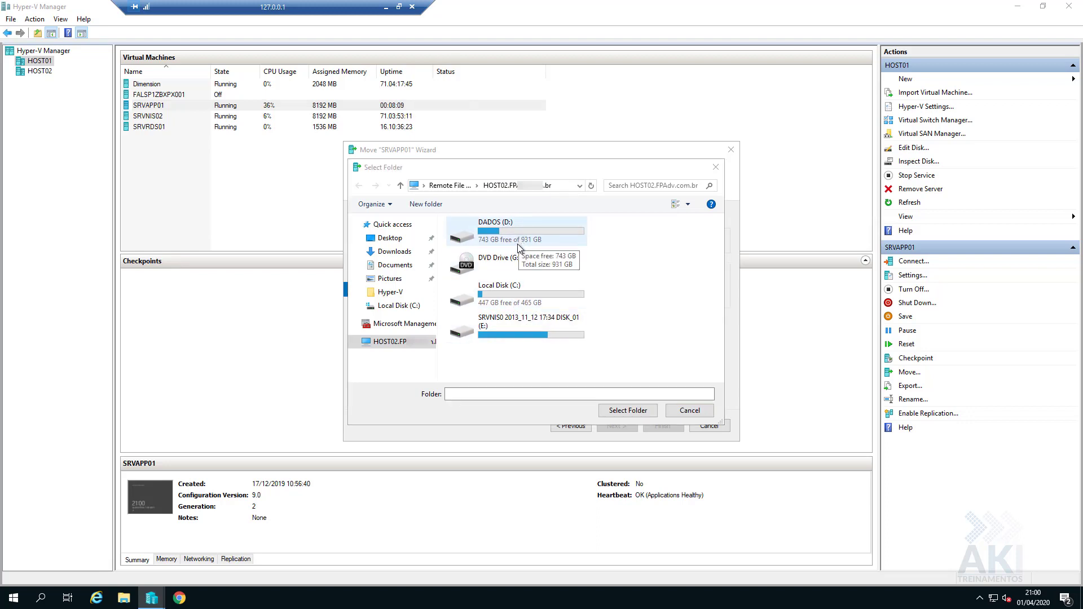
Check the source host's local drives and their free space in File Explorer, including HD_BACKUP (K:), and close it
key(super+e)
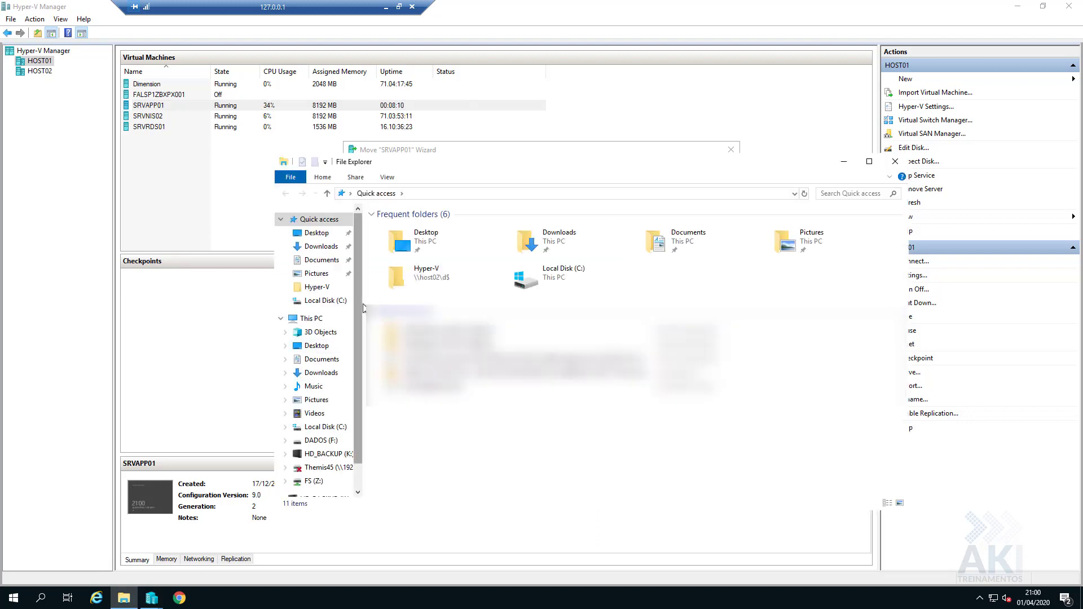
click(311, 318)
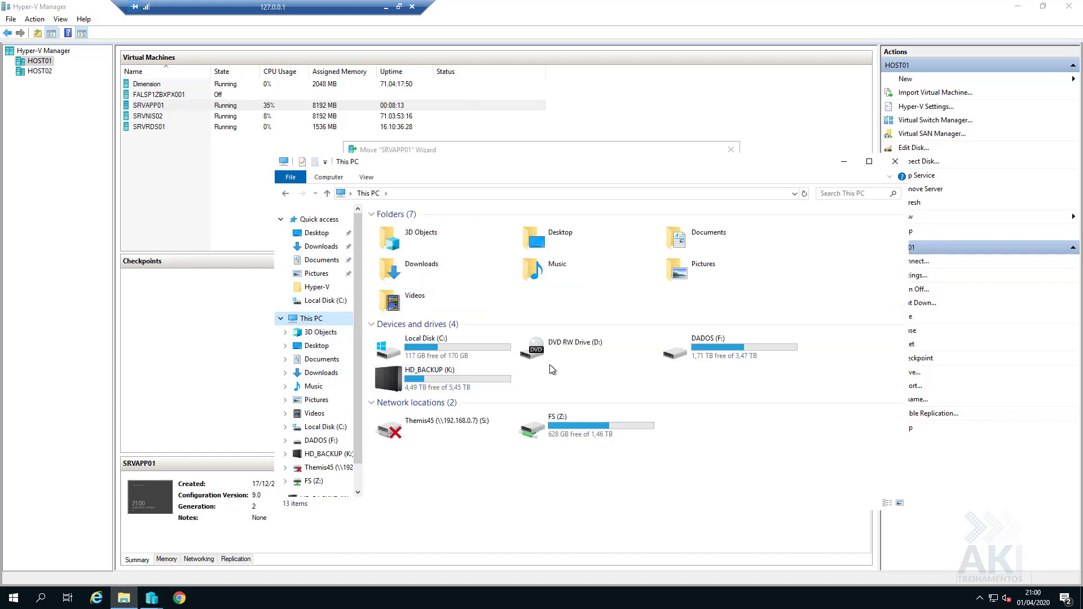
click(448, 355)
key(Right)
key(Right)
click(437, 392)
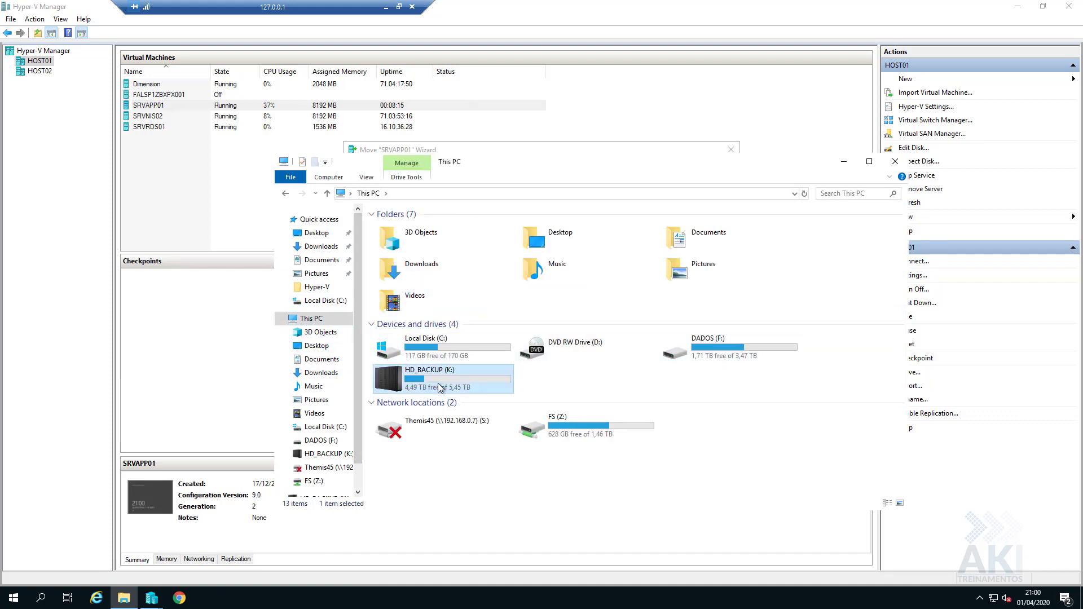
click(894, 161)
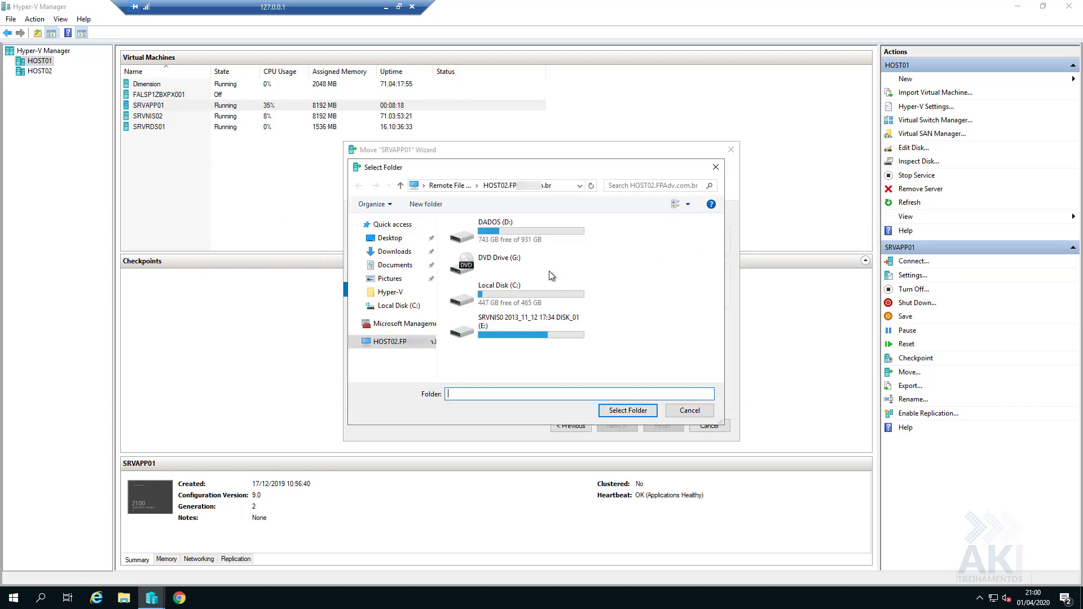
Browse to D:\hyper-v on HOST02 for the disk's destination, and open the \\host02\d$ share in File Explorer
double_click(506, 232)
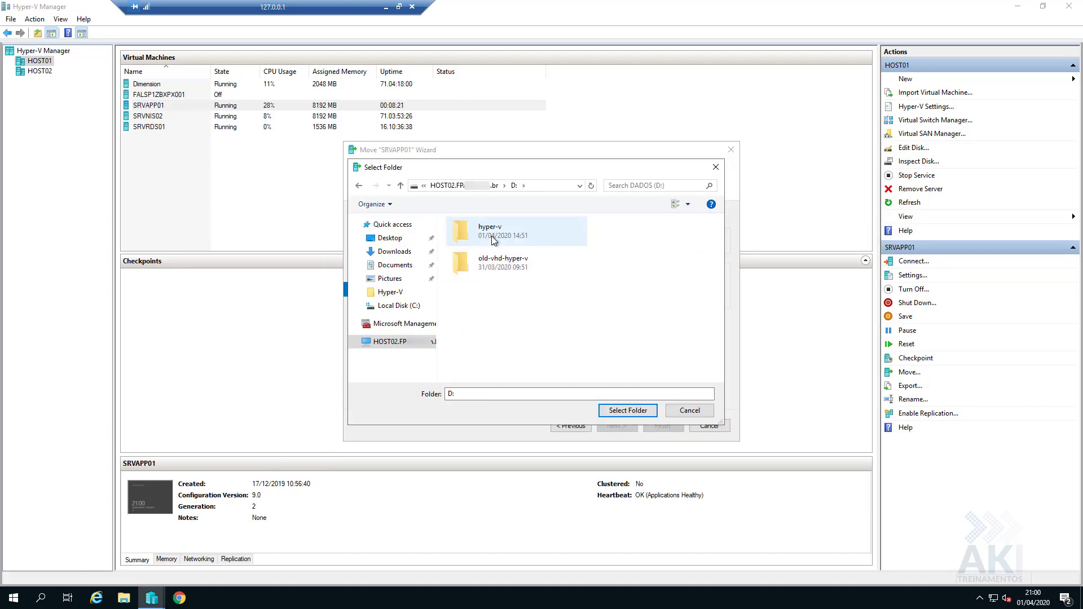
double_click(492, 236)
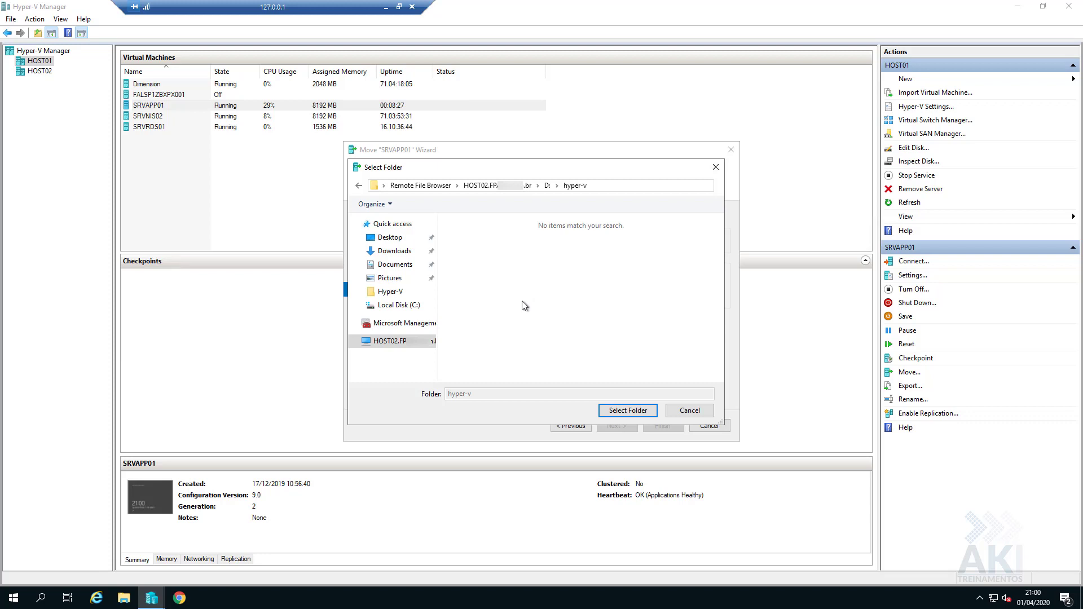
key(super+r)
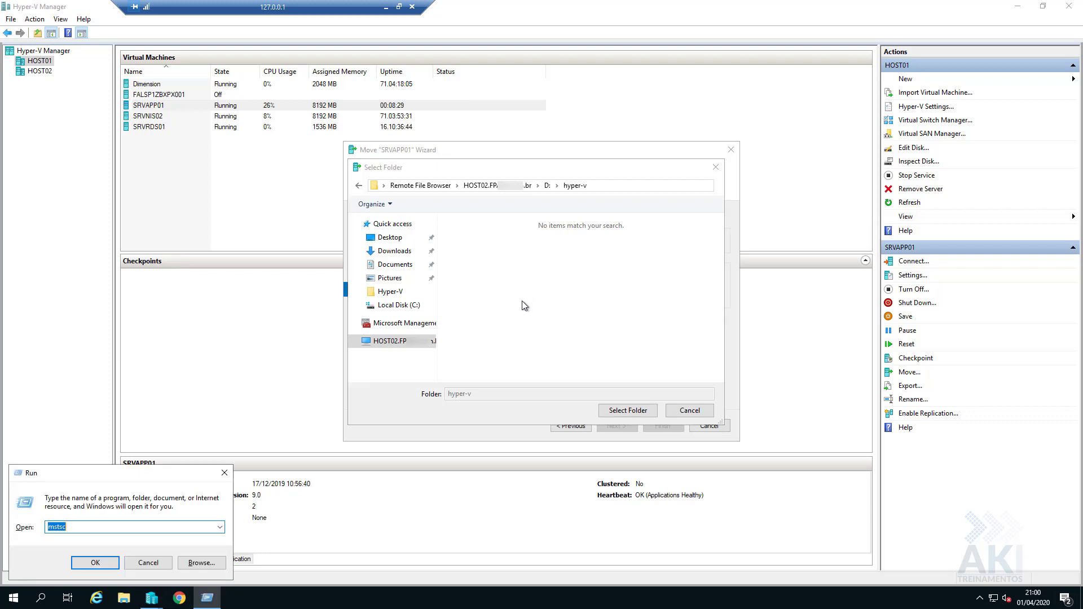
text(\)
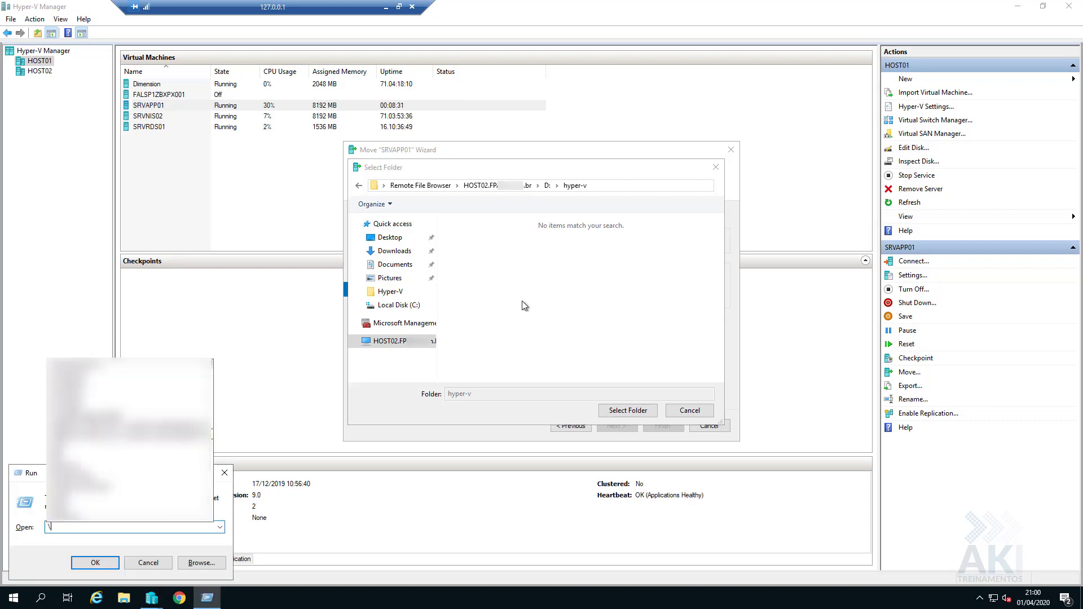
text(\host)
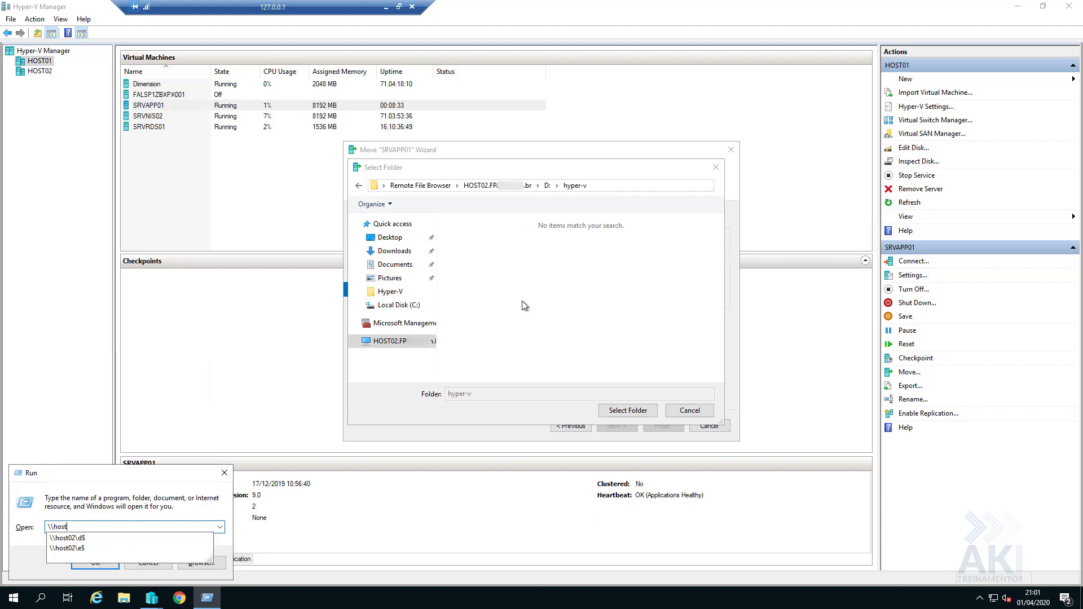
text(02\d)
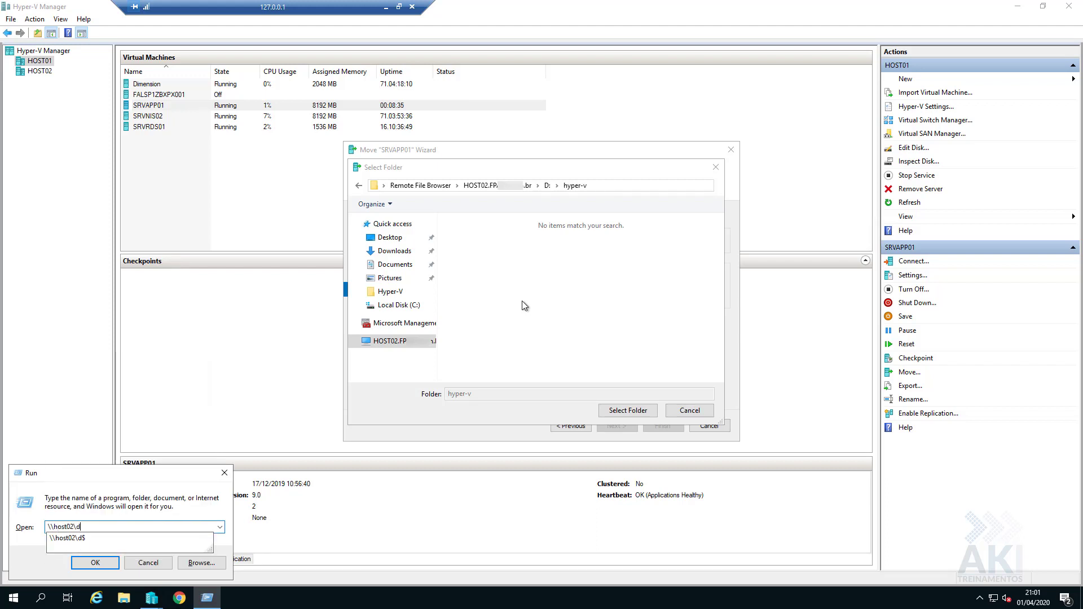
text($)
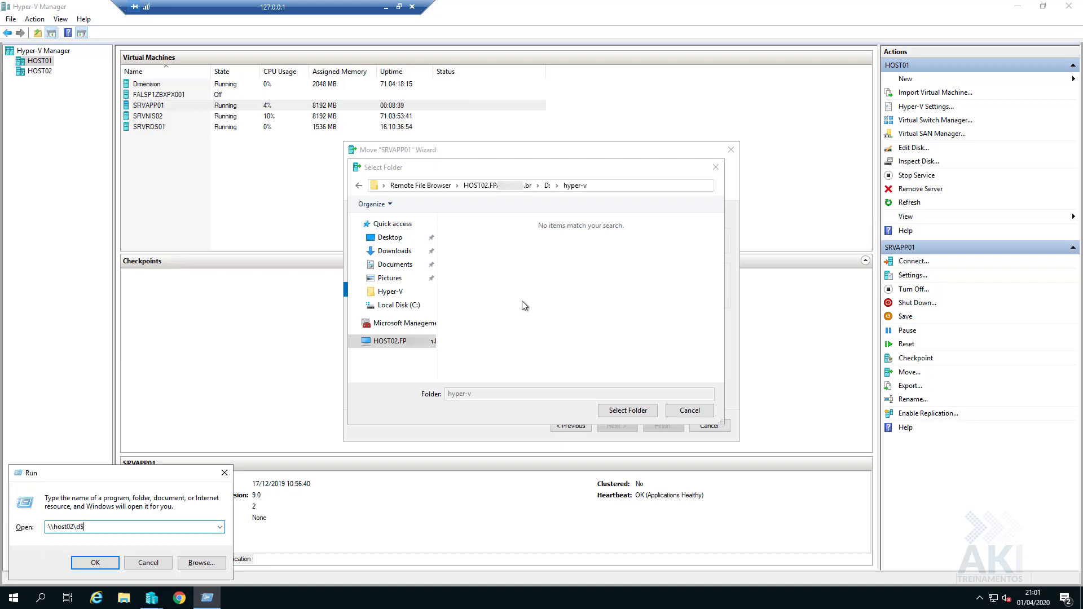
key(Return)
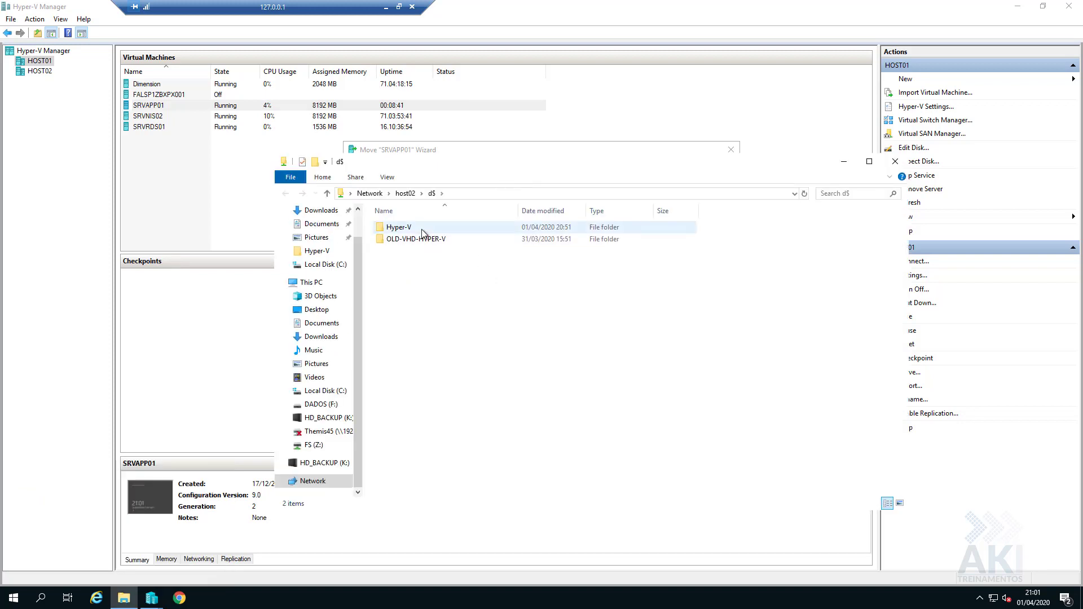
Create a folder named SRVAPP01 inside the Hyper-V folder of the \\host02\d$ share
double_click(418, 228)
right_click(402, 278)
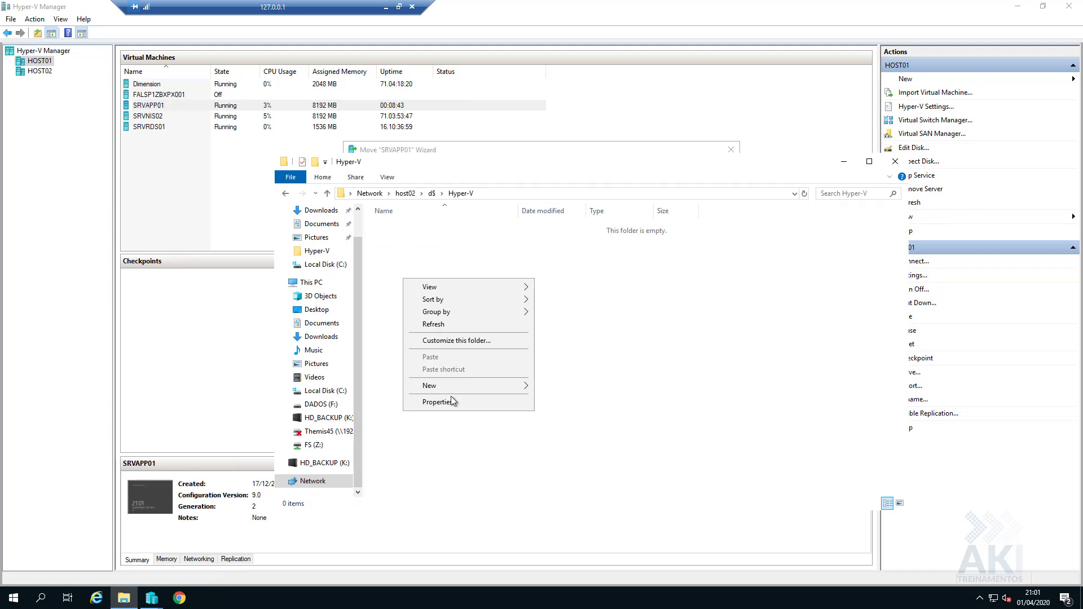
mouse_move(464, 388)
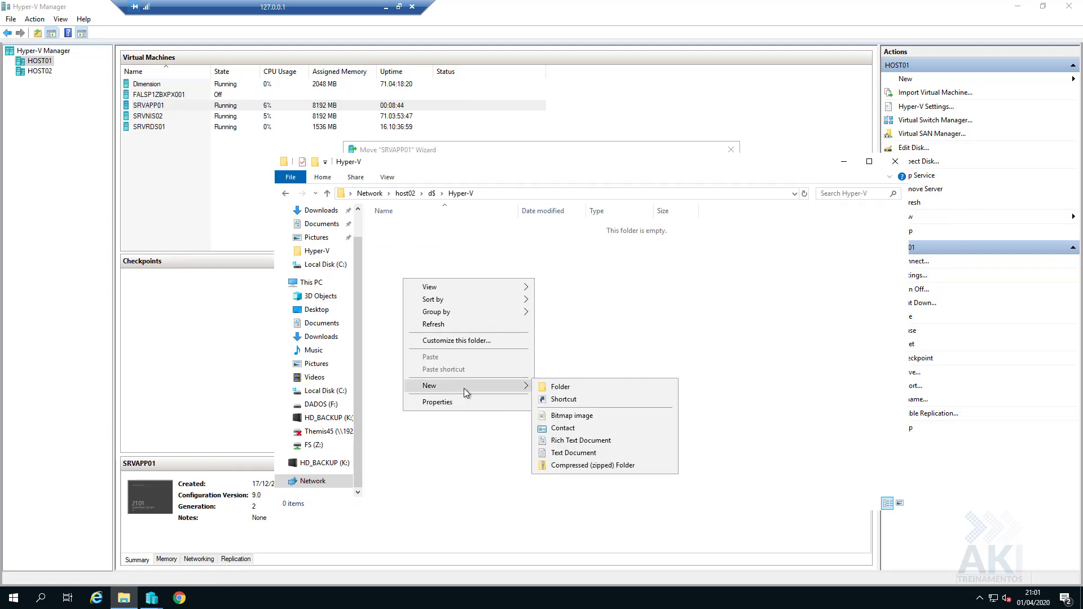
click(557, 385)
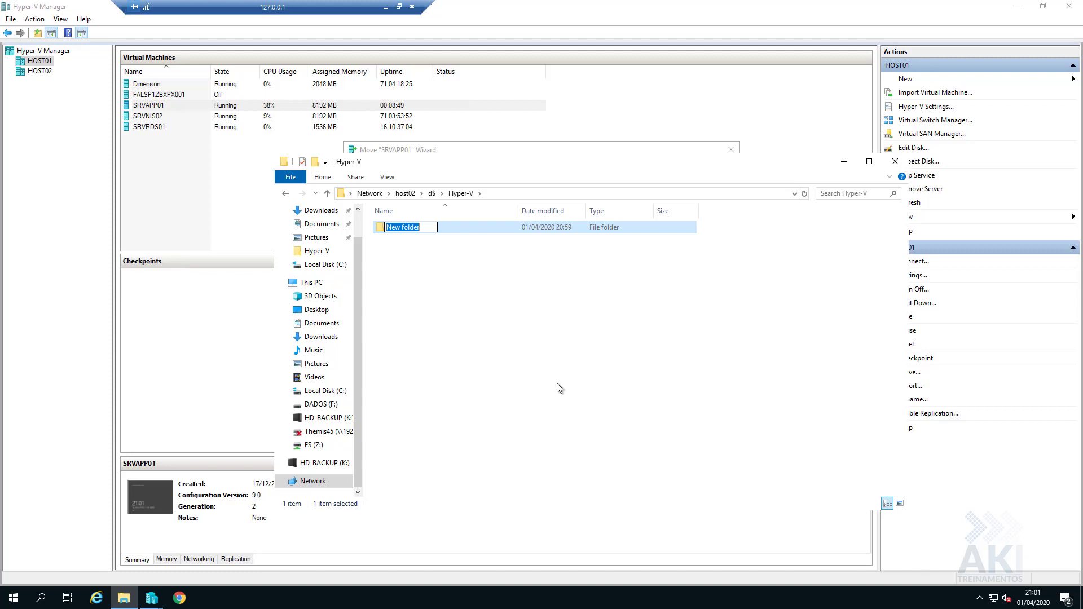
text(SRVAPP01)
key(Return)
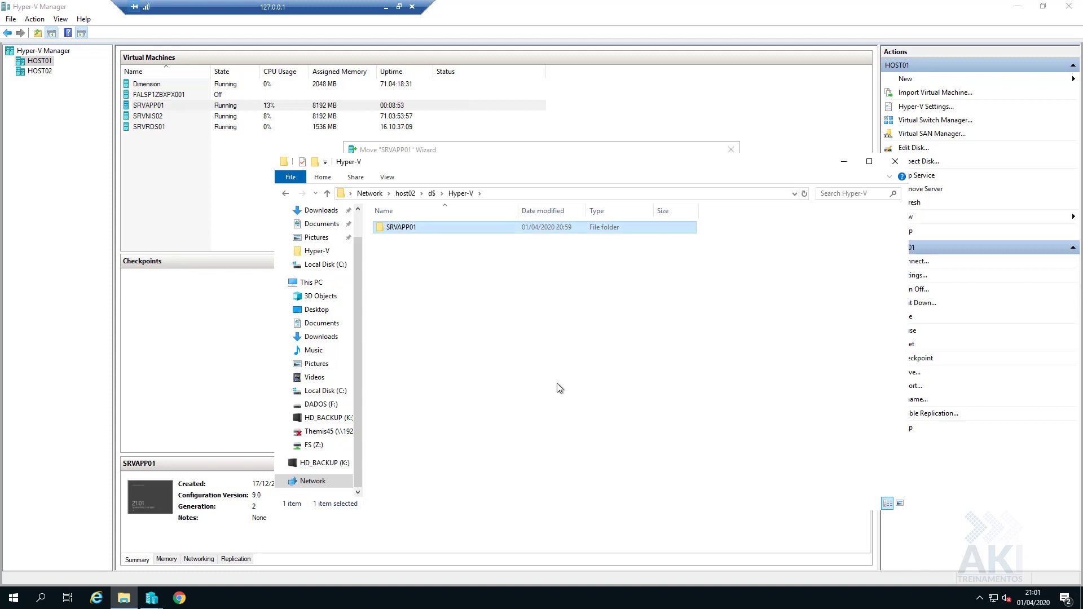
Create a "Virtual Hard Disks" subfolder inside the SRVAPP01 folder and return to the destination folder selection
key(Return)
right_click(407, 263)
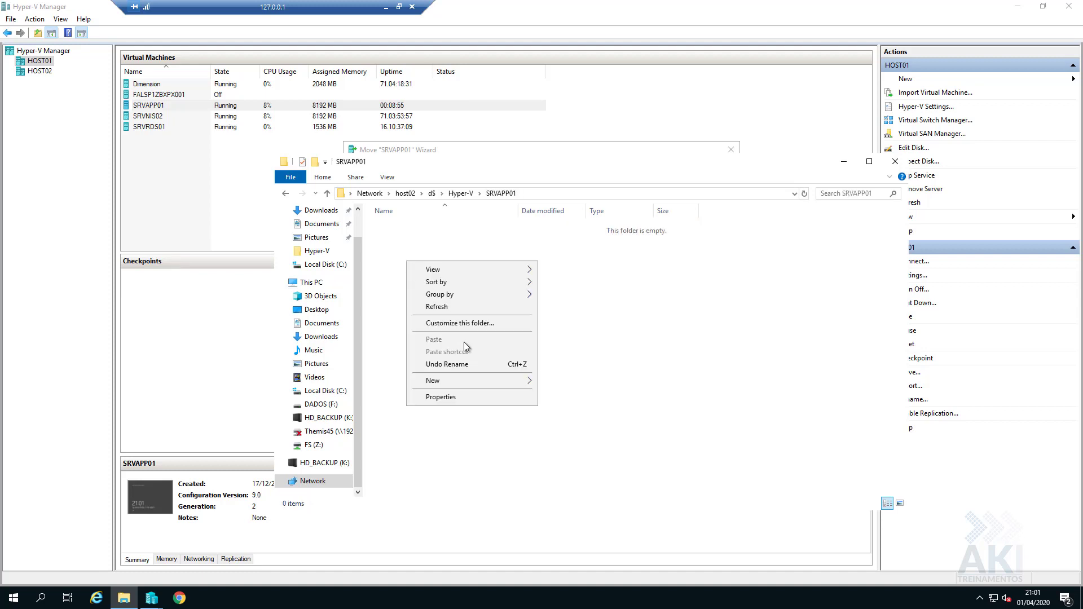
mouse_move(469, 382)
click(563, 382)
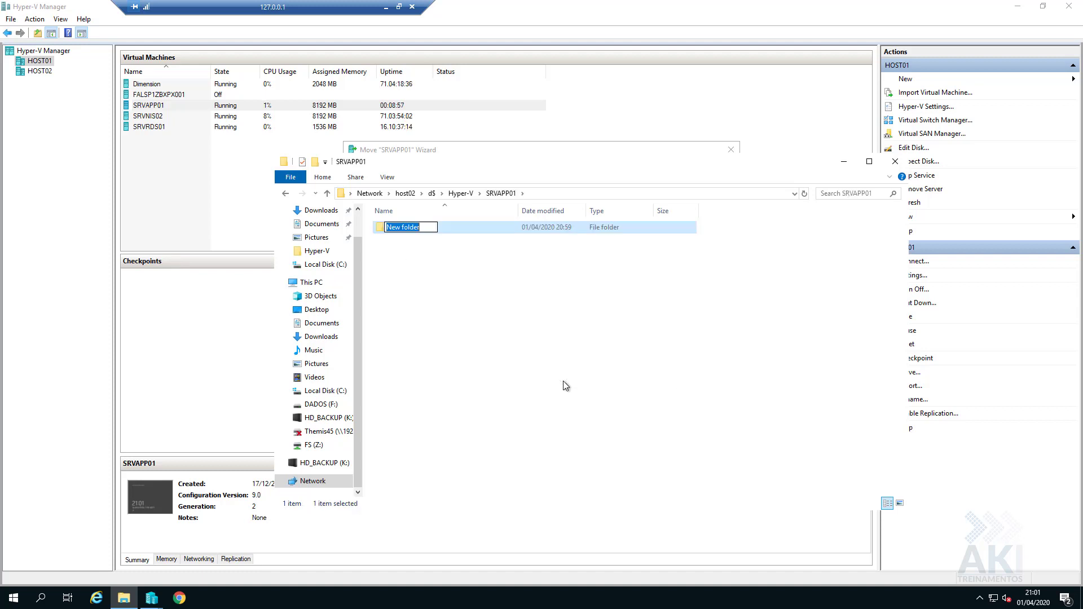
text(Virtual Hard Disks)
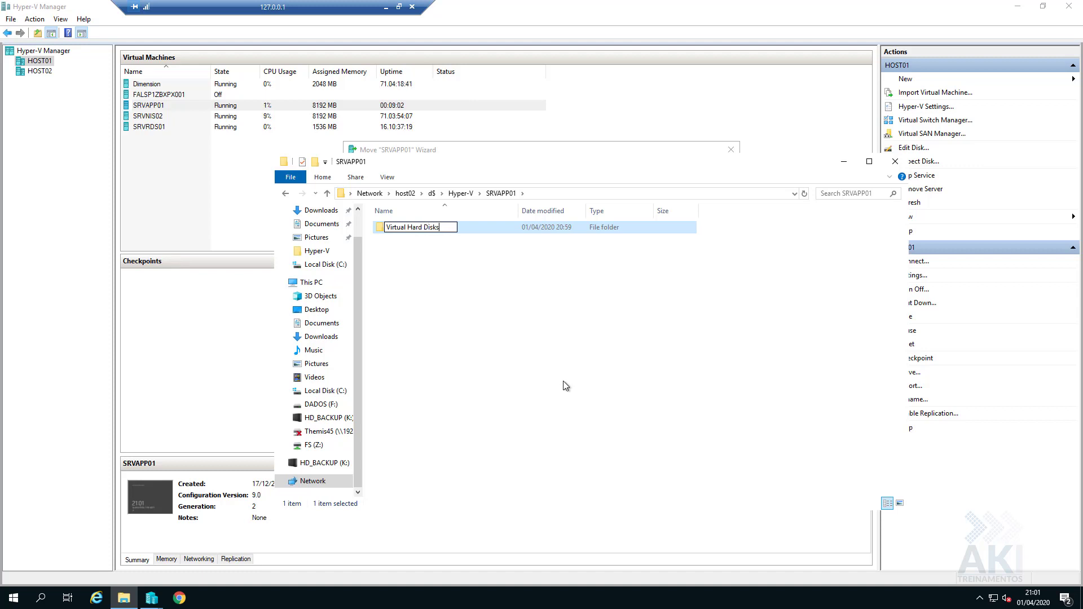
key(Return)
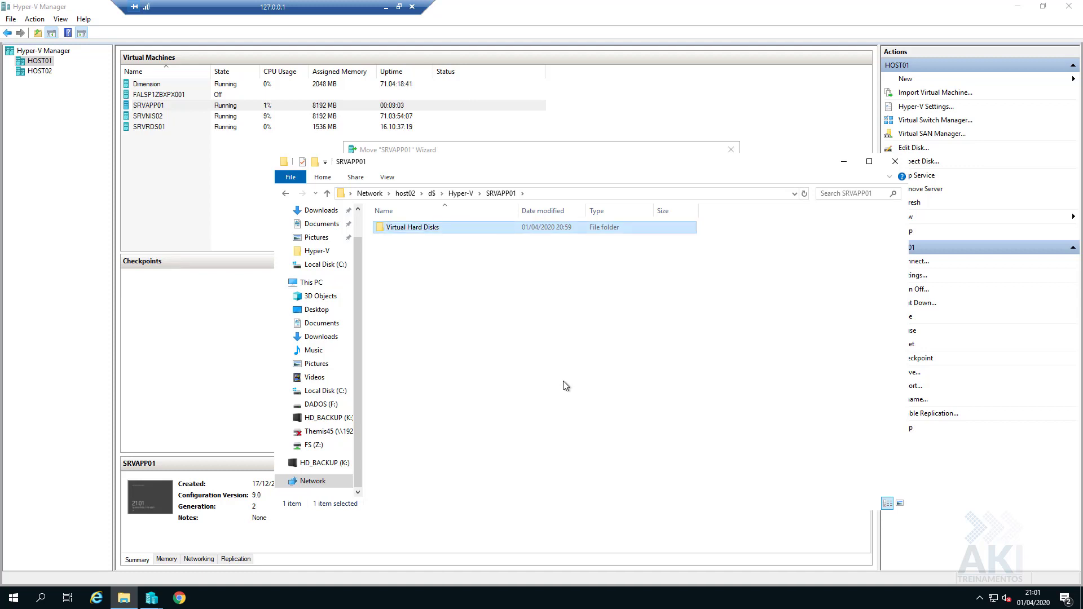
click(844, 166)
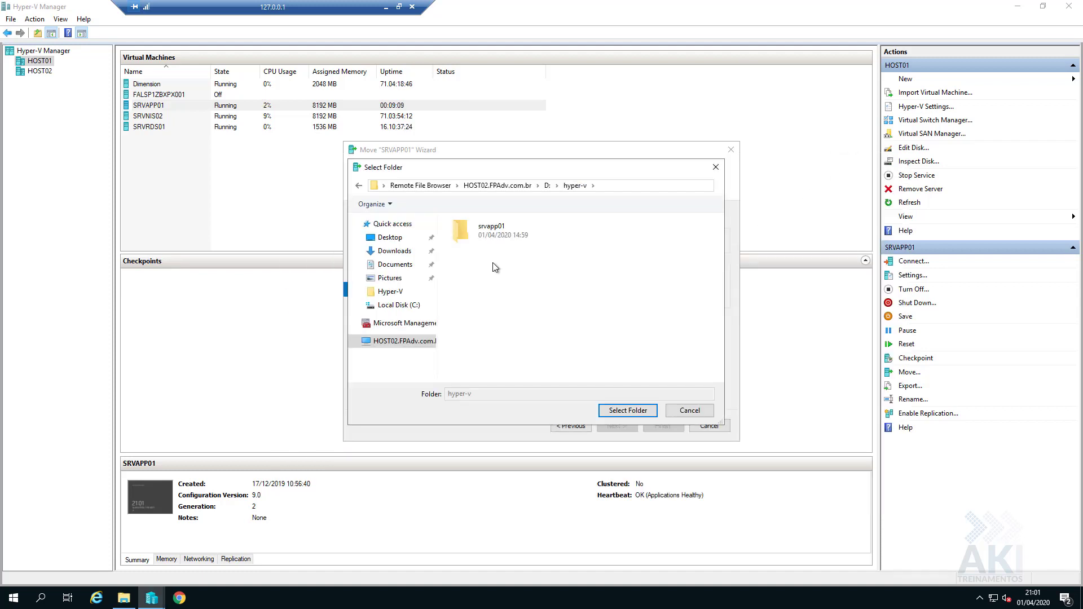
Set the OS.vhdx destination to D:\hyper-v\srvapp01\virtual hard disks and proceed to the next virtual hard disk
double_click(482, 239)
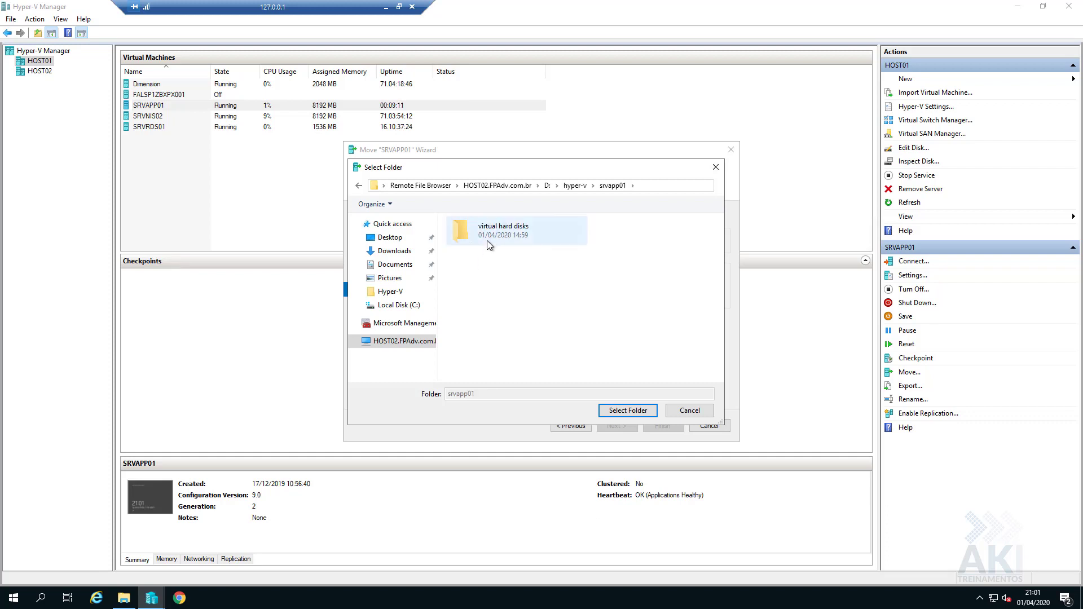
double_click(489, 234)
click(626, 411)
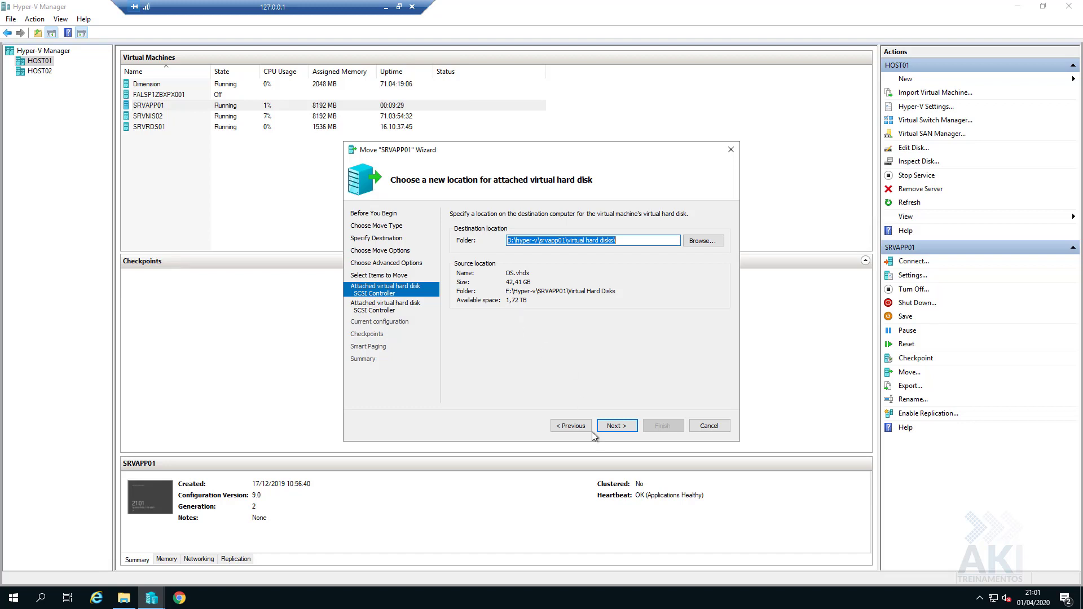
click(615, 424)
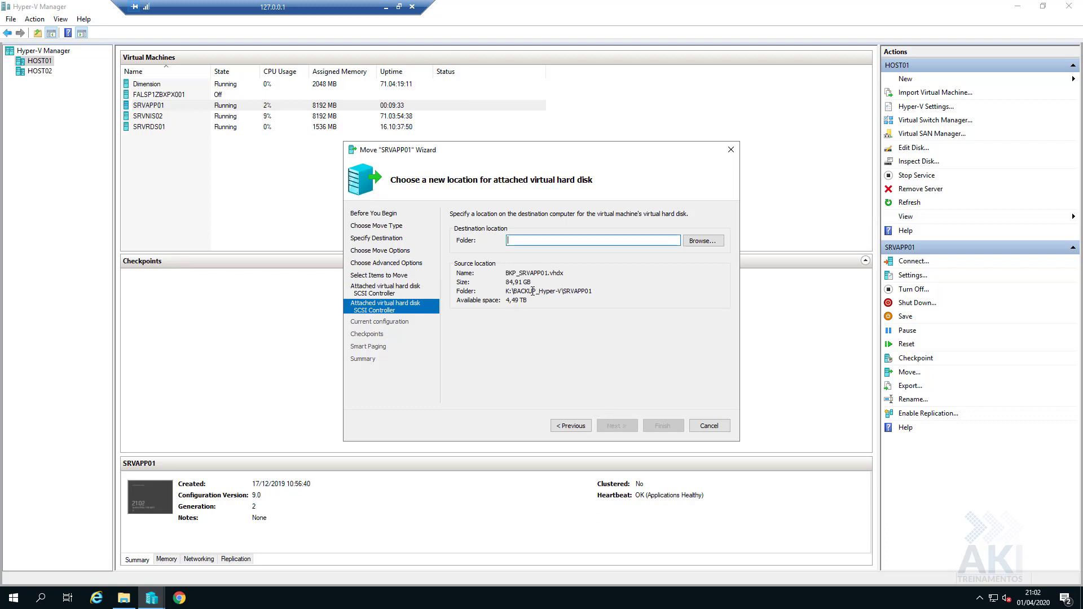
Browse HOST02 to E:\hyper-v for the BKP_SRVAPP01.vhdx destination folder
click(702, 241)
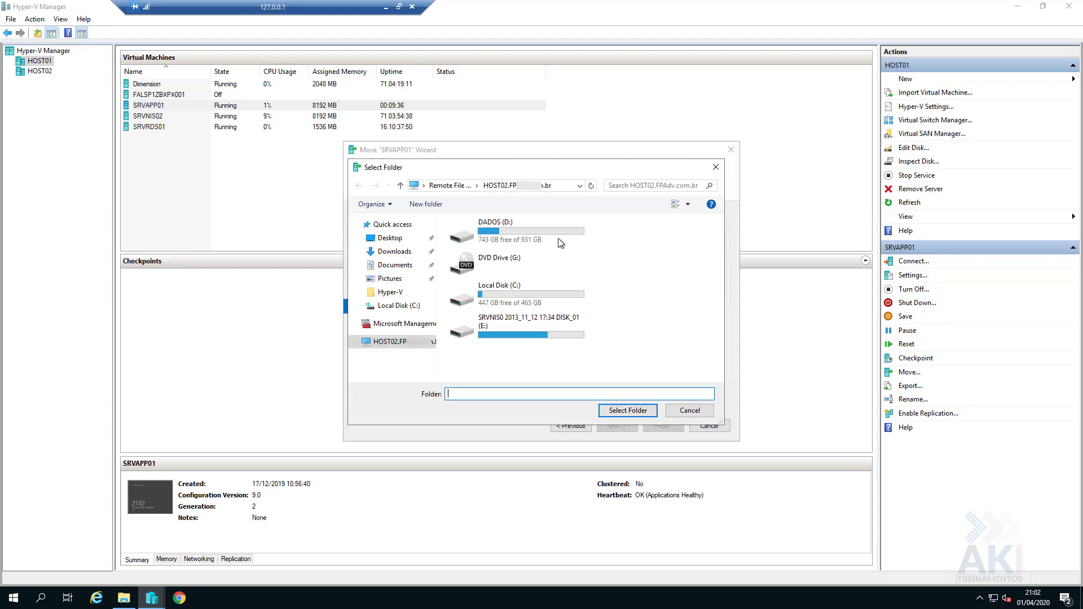
click(528, 332)
double_click(527, 328)
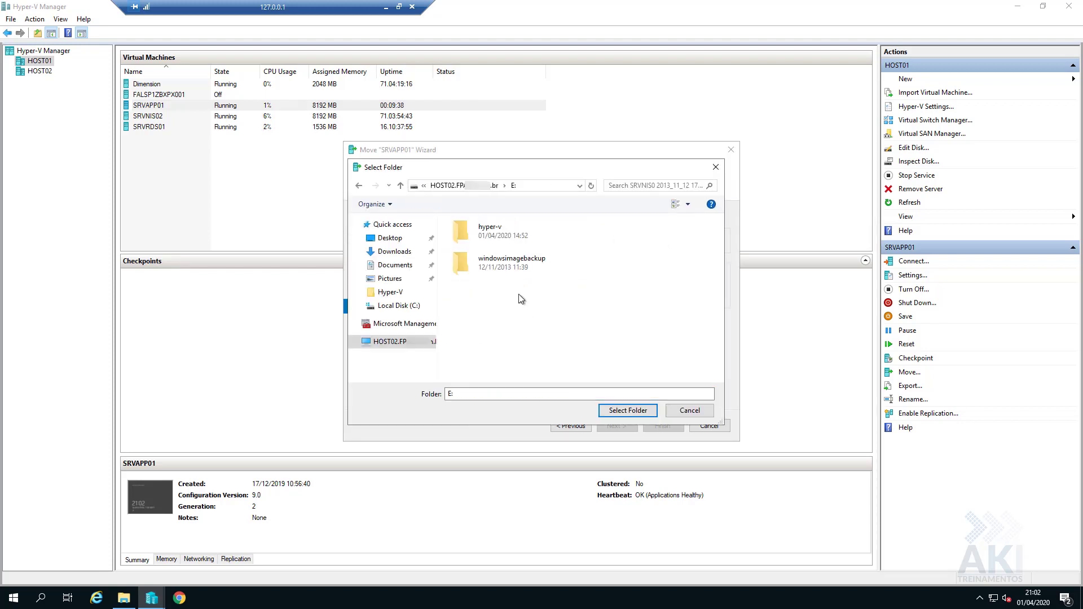
double_click(491, 239)
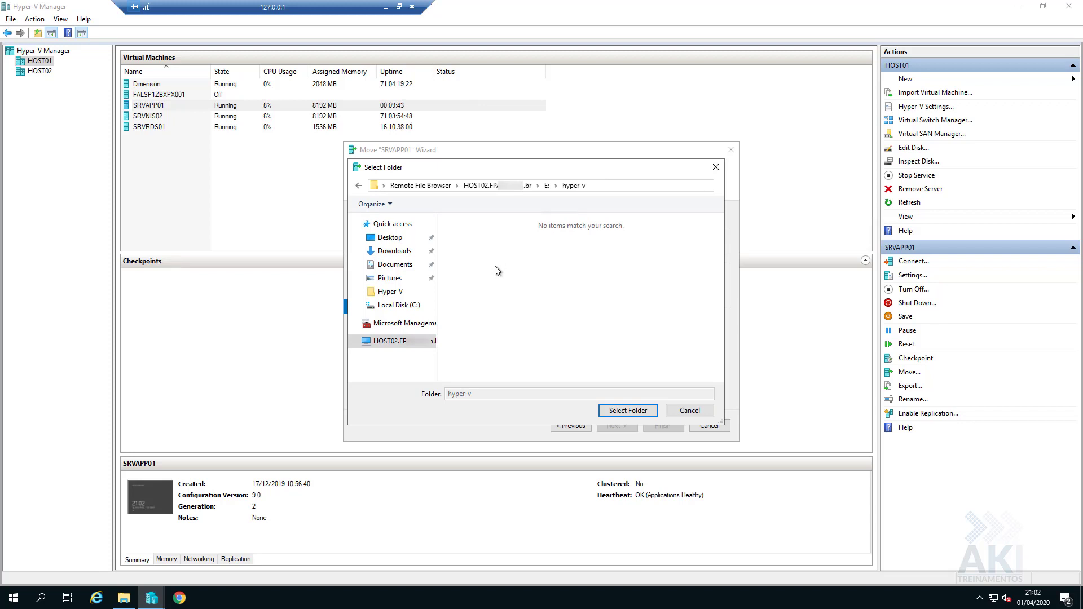
Open the \\host02\e$ share in File Explorer
key(super+r)
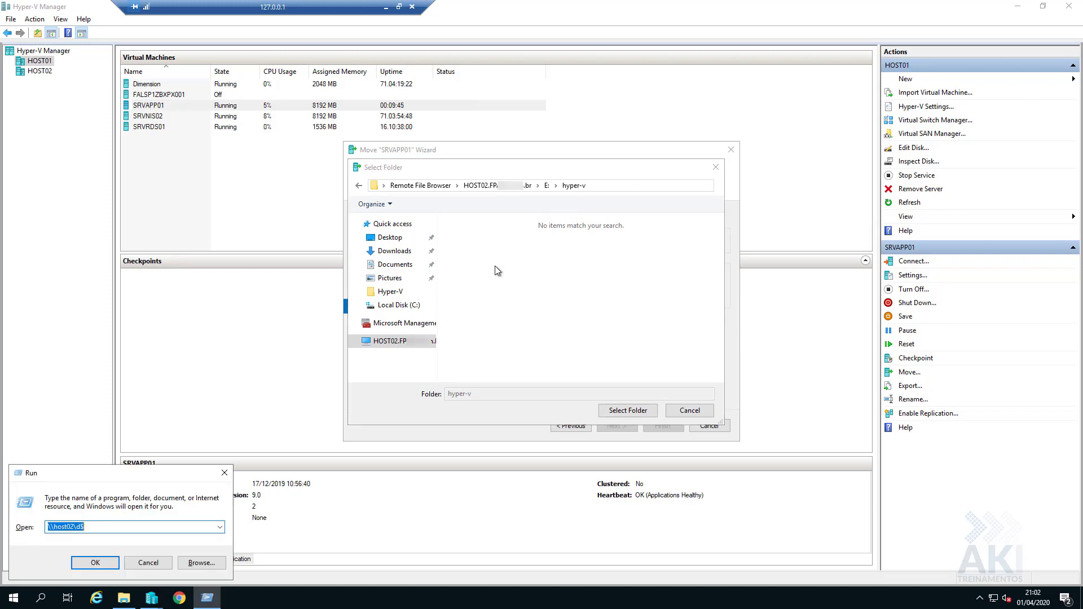
key(End)
key(Return)
Create a folder named SRVAPP01 inside the Hyper-V folder on HOST02's e$ share
click(419, 246)
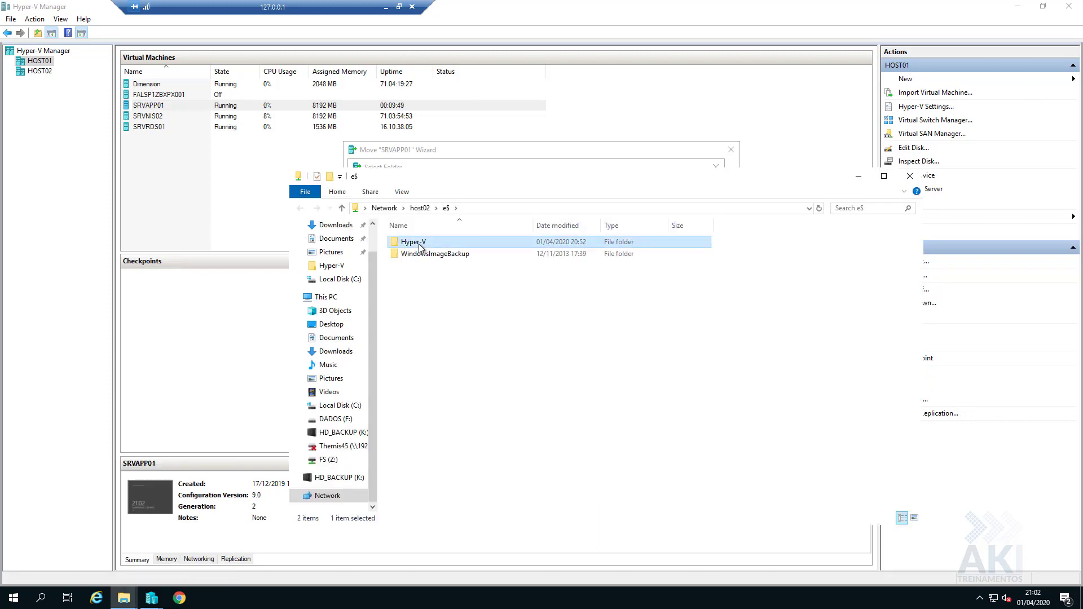
double_click(419, 246)
right_click(449, 326)
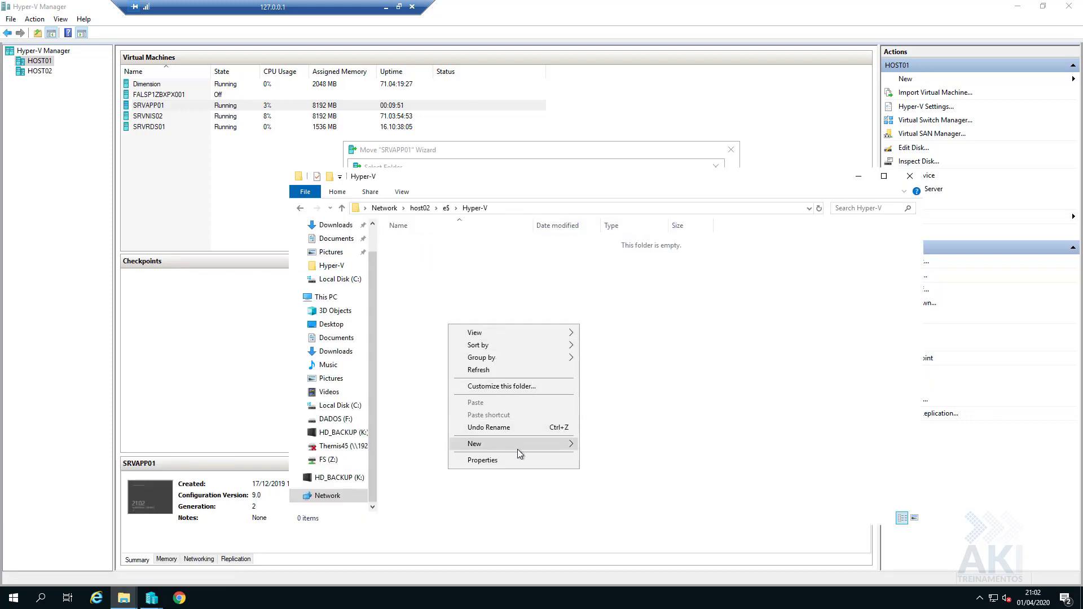
mouse_move(519, 452)
click(612, 442)
text(S)
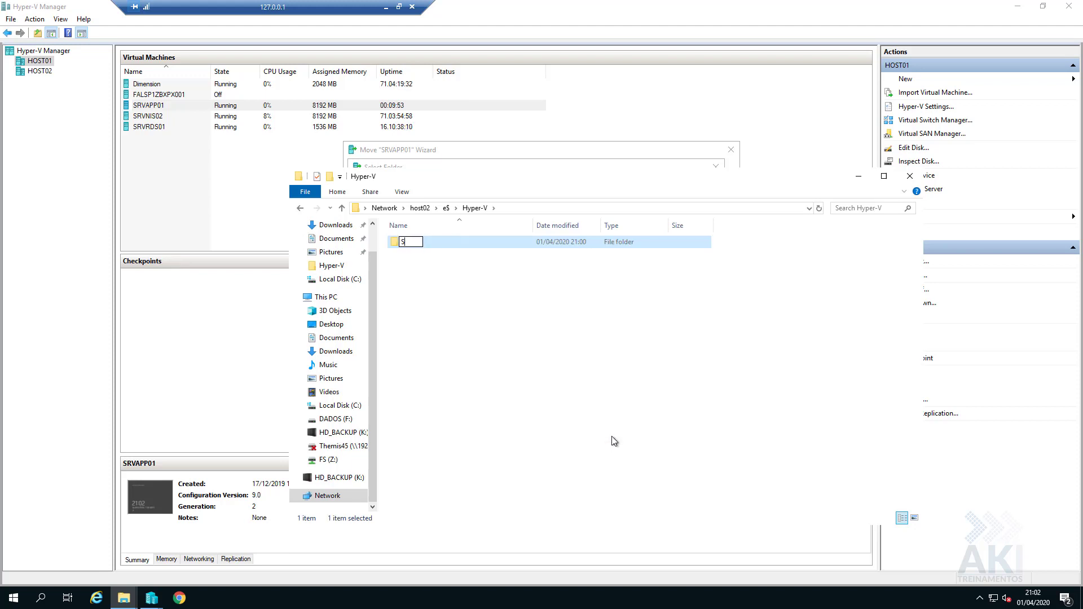
text(RVAPP01)
key(Return)
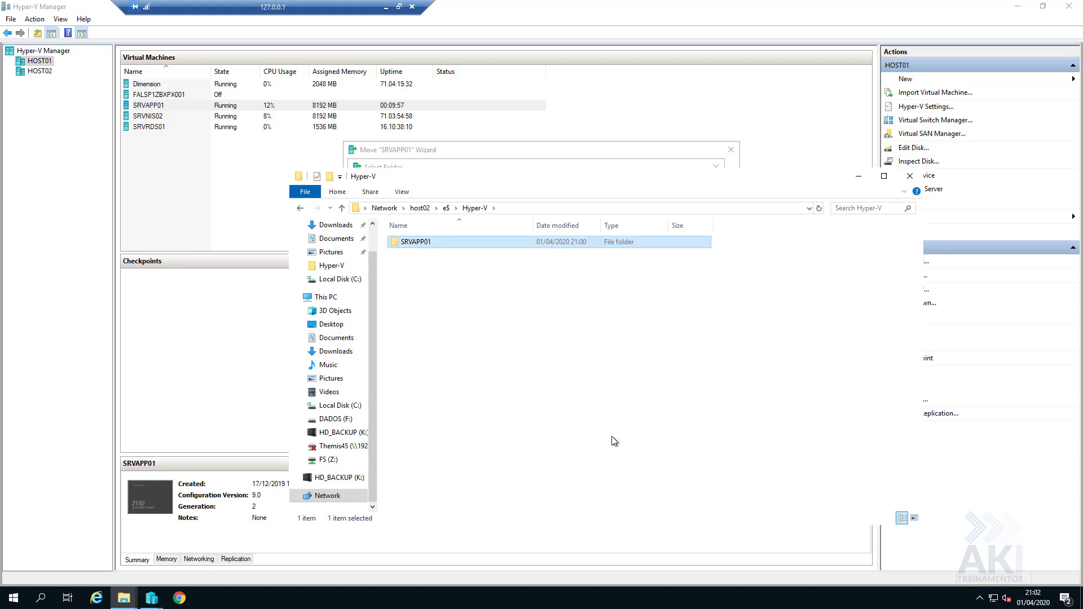
Create a "Virtual Hard Disks" subfolder in the e$ share's SRVAPP01 folder and return to the wizard's destination folder selection
key(Return)
right_click(458, 286)
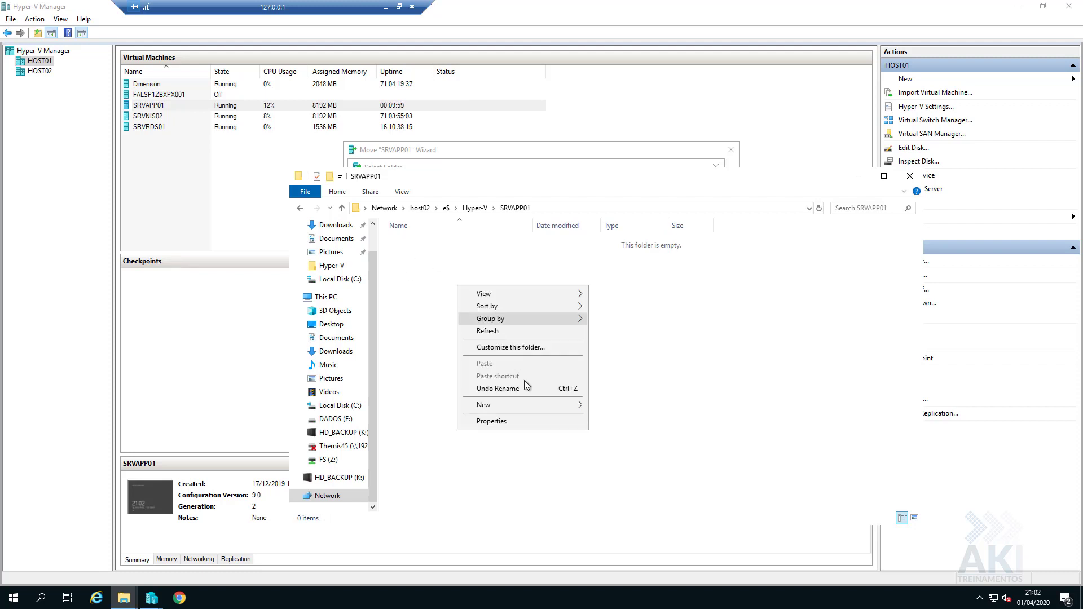
mouse_move(523, 407)
click(612, 408)
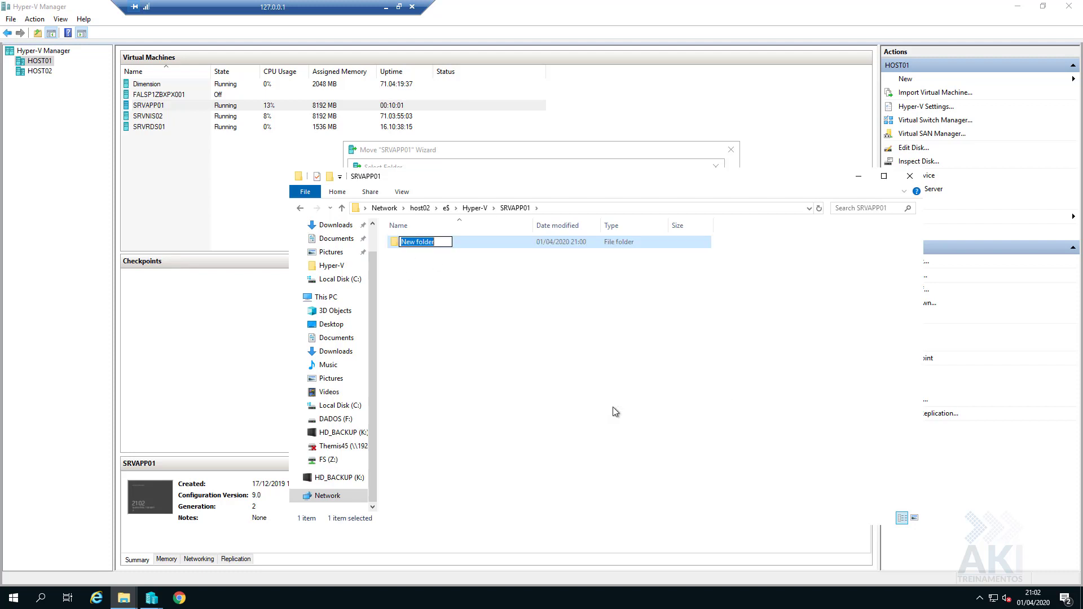
text(Virtual Hard Disks)
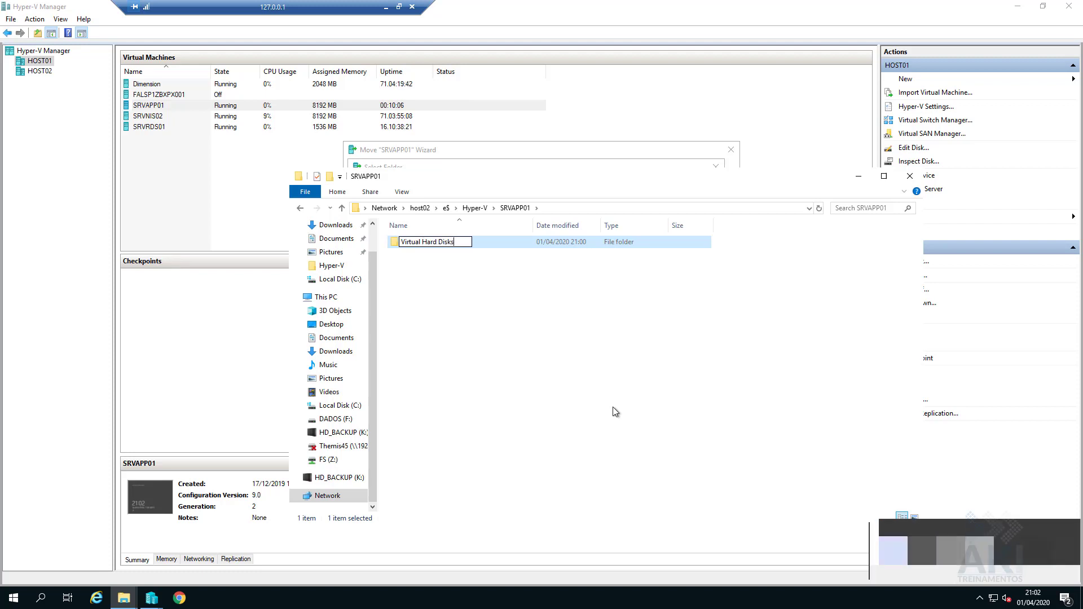
key(Return)
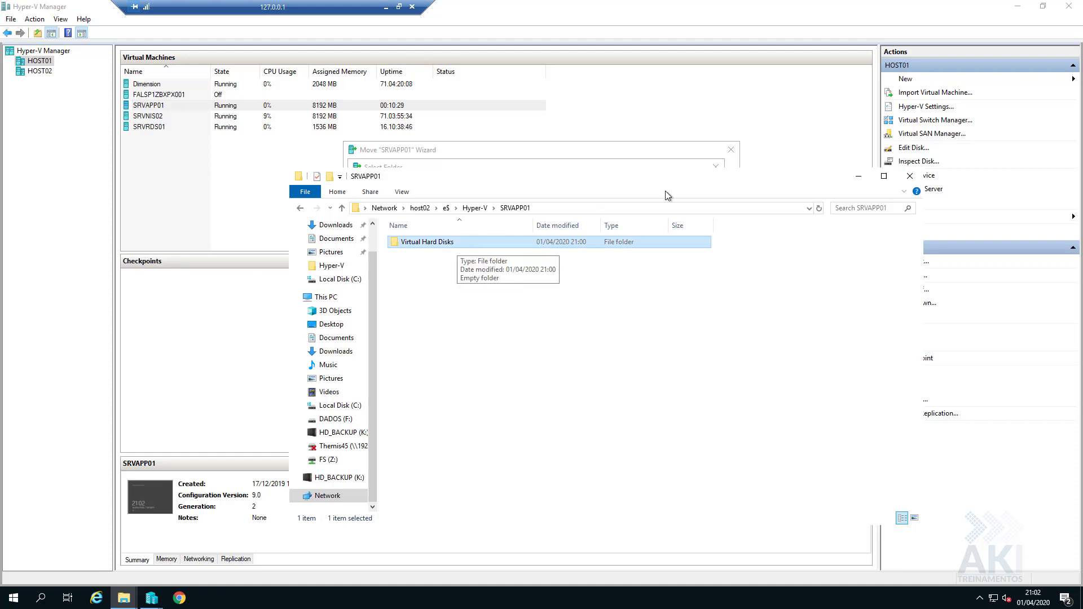
click(858, 176)
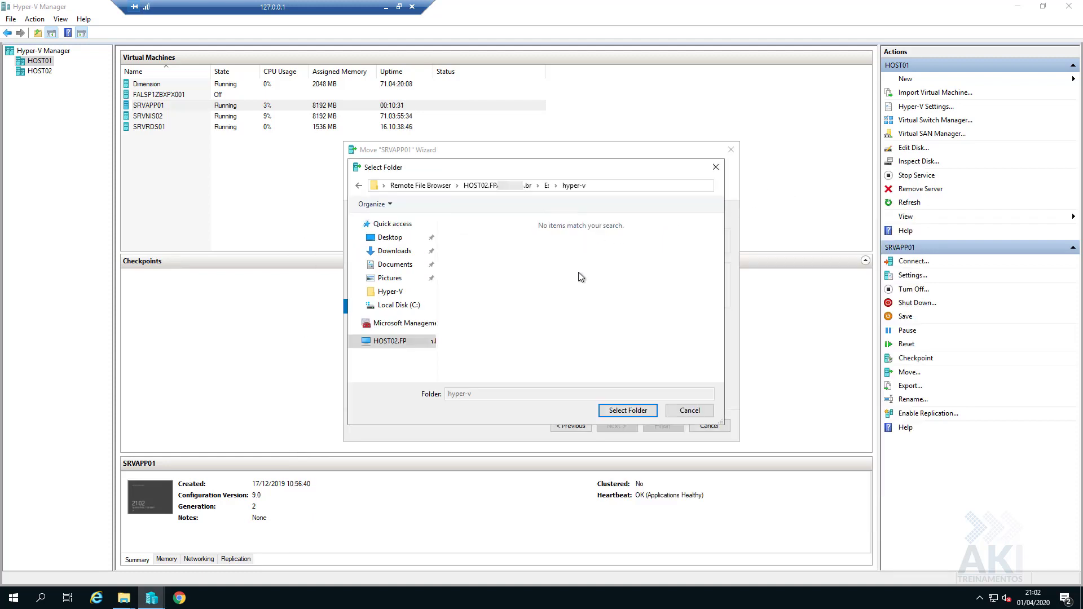
Set the BKP_SRVAPP01.vhdx destination to E:\hyper-v\srvapp01\virtual hard disks and proceed to the current configuration location
key(F5)
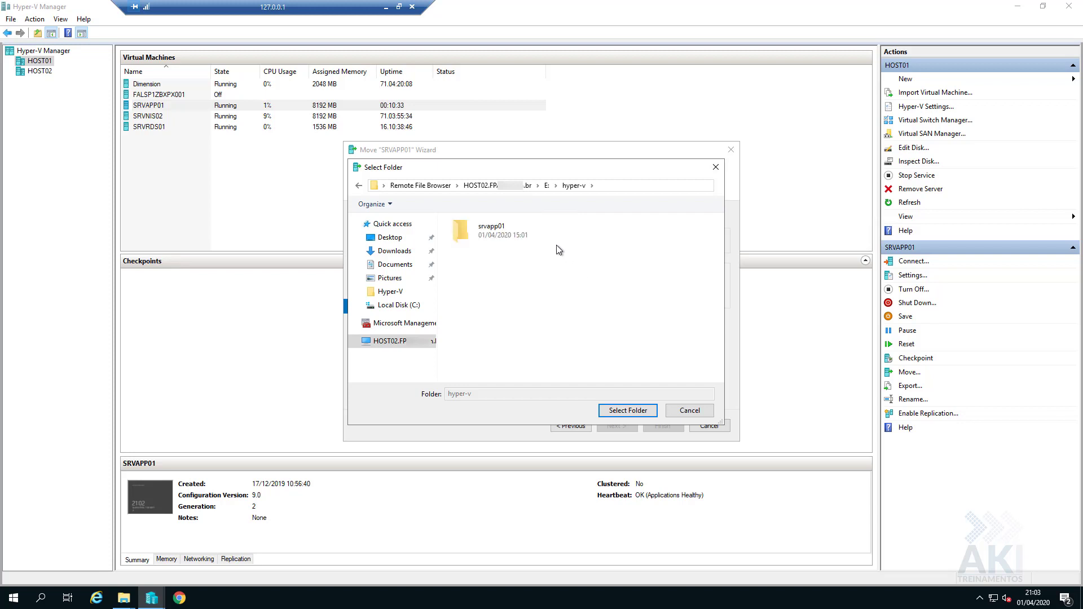
double_click(502, 238)
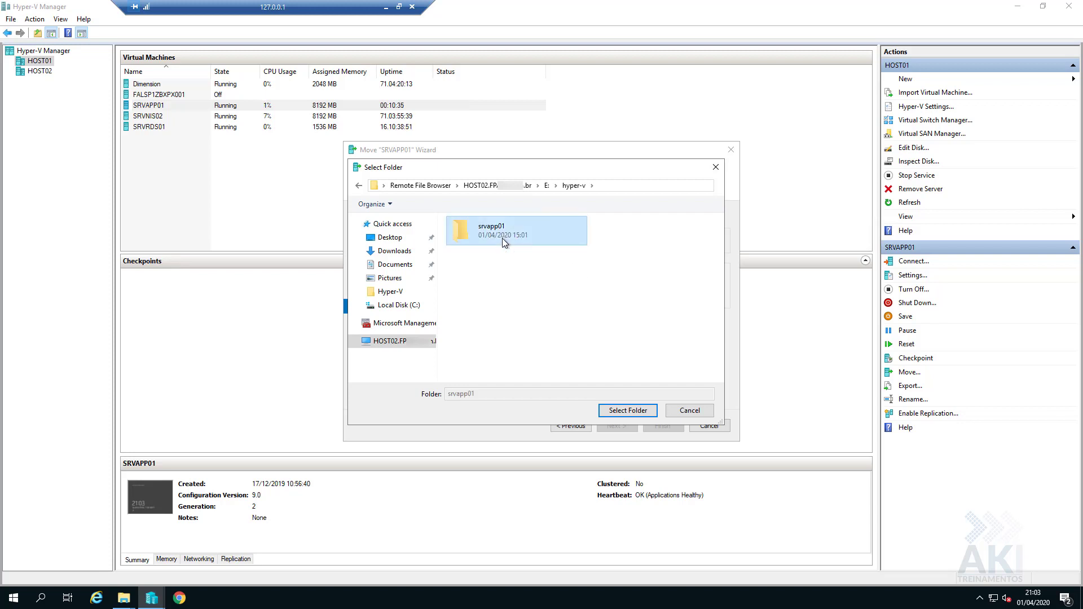
double_click(506, 235)
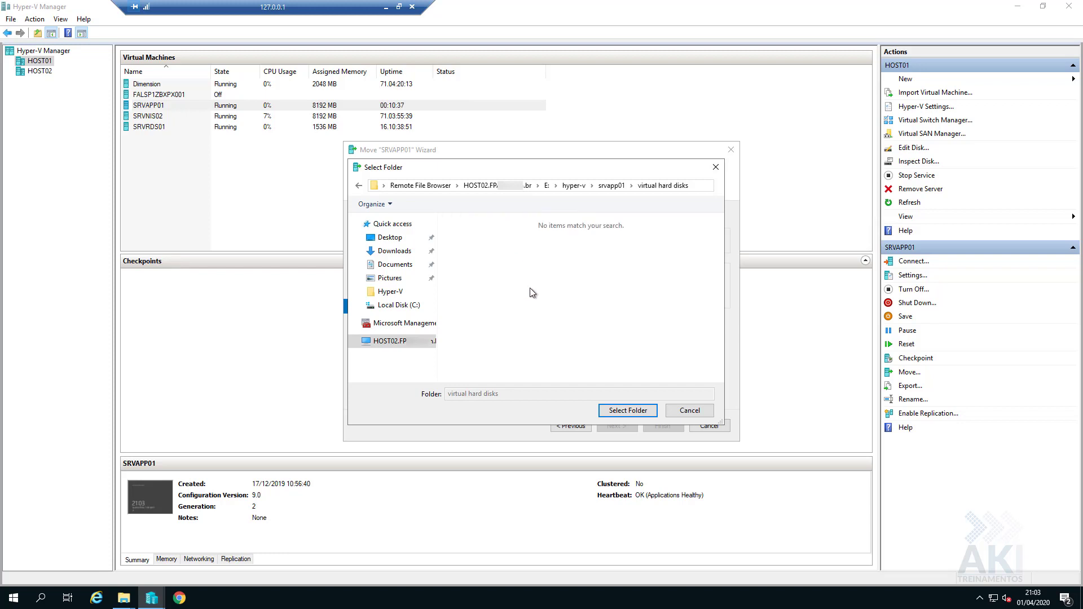
click(625, 413)
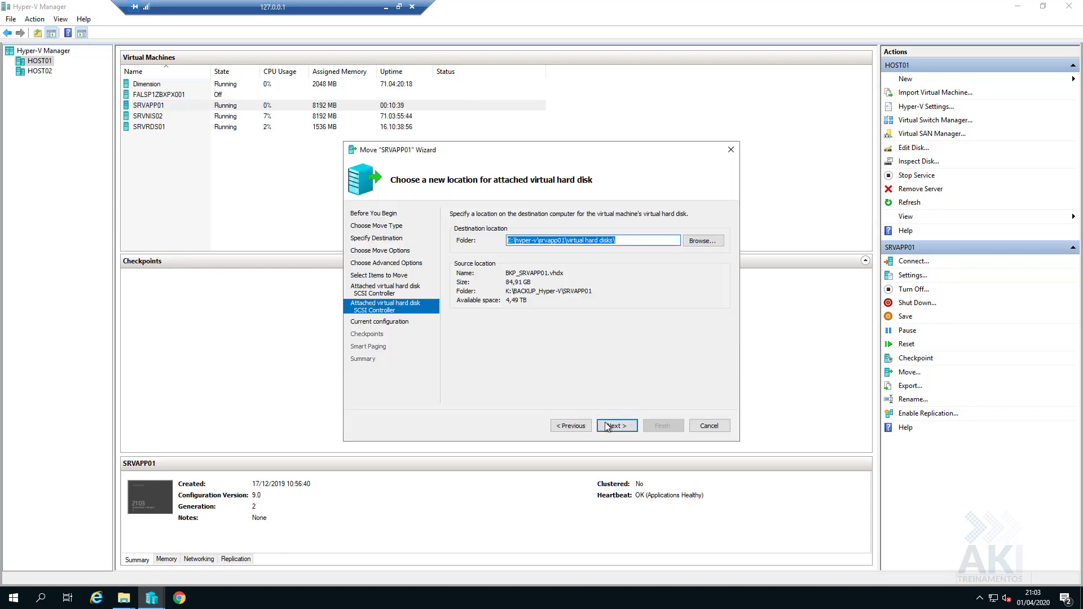
click(615, 427)
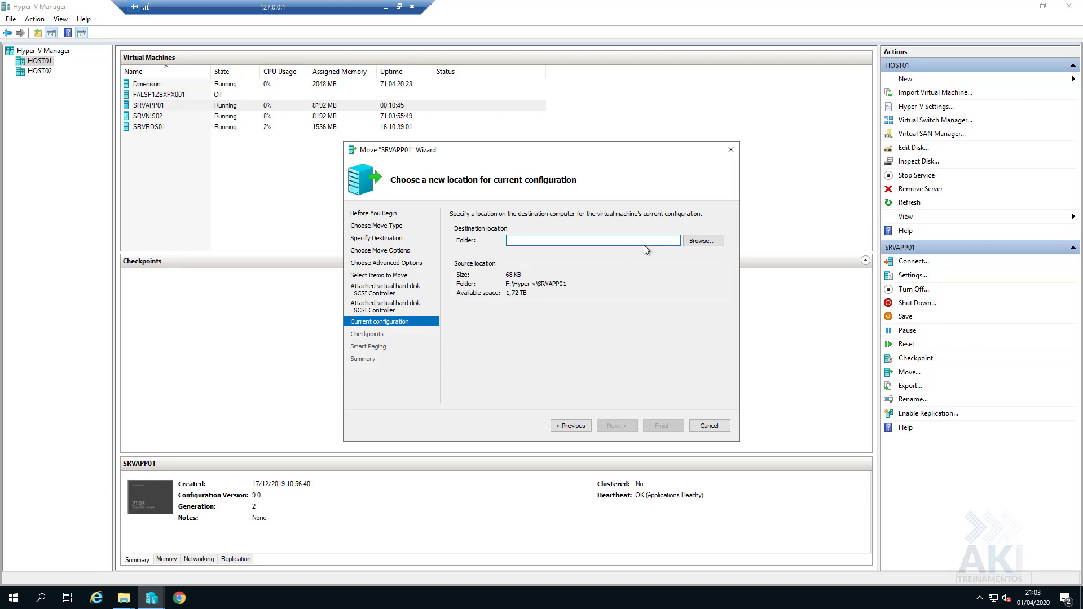
Set the current configuration destination to D:\hyper-v\srvapp01\ on HOST02, copy that path, and proceed to the checkpoints location
click(702, 241)
click(532, 237)
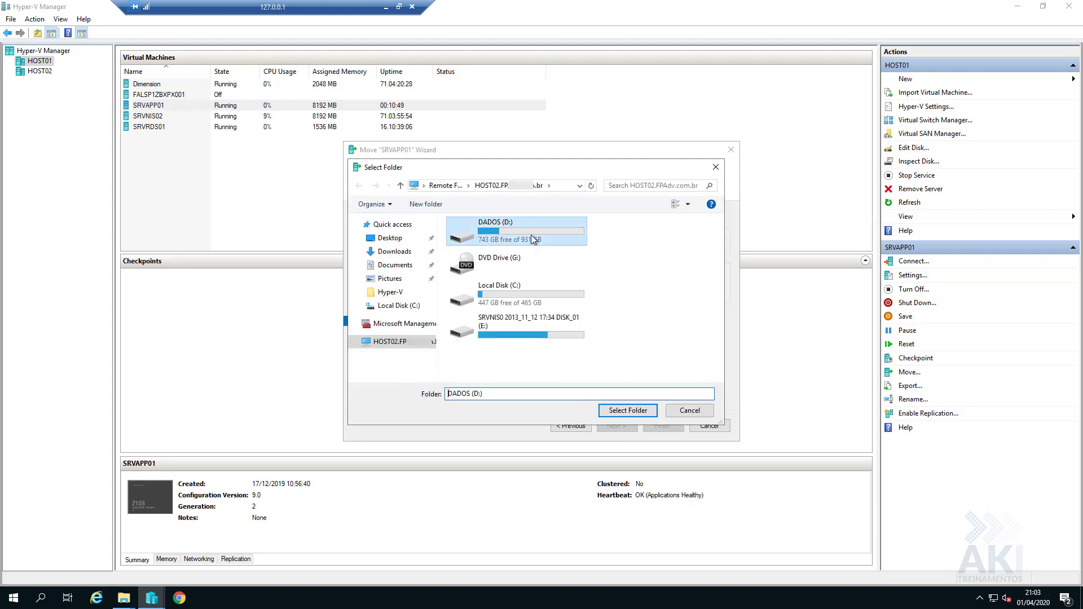
double_click(530, 235)
double_click(486, 236)
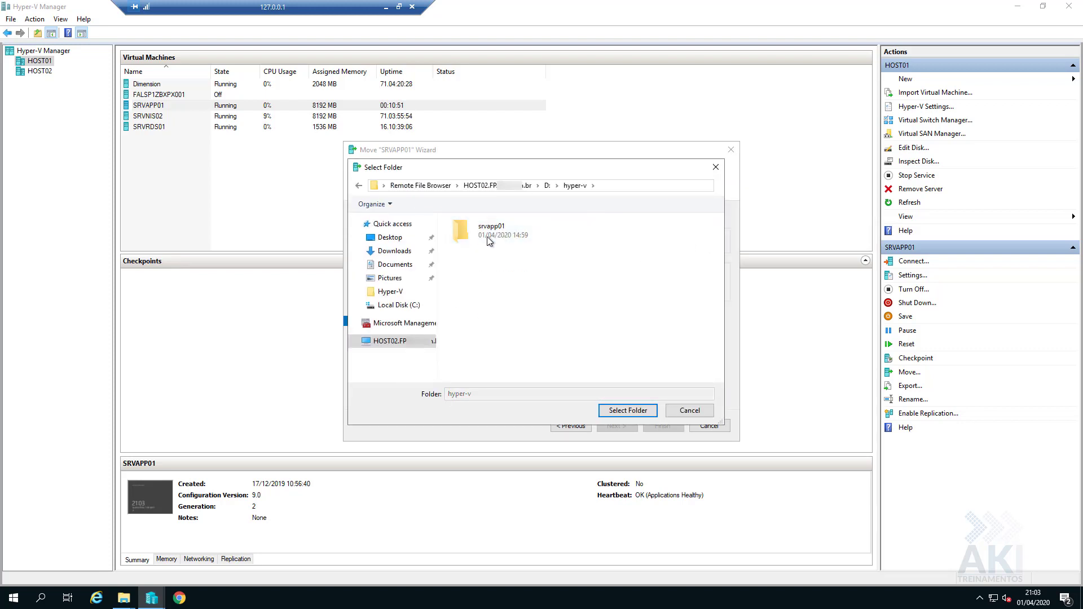
double_click(488, 235)
click(623, 412)
key(ctrl+c)
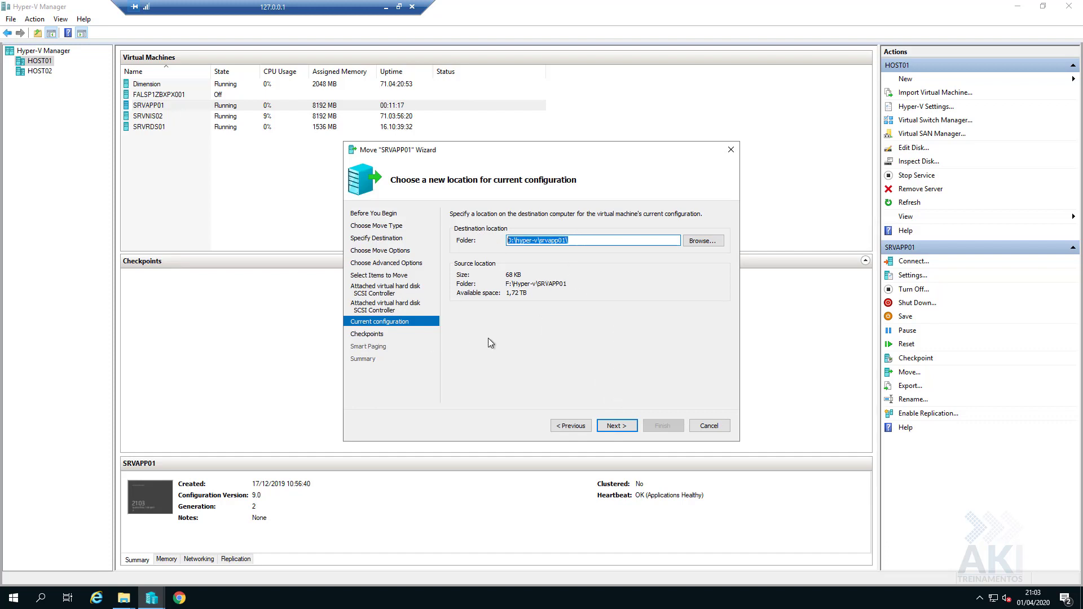
click(598, 244)
click(615, 426)
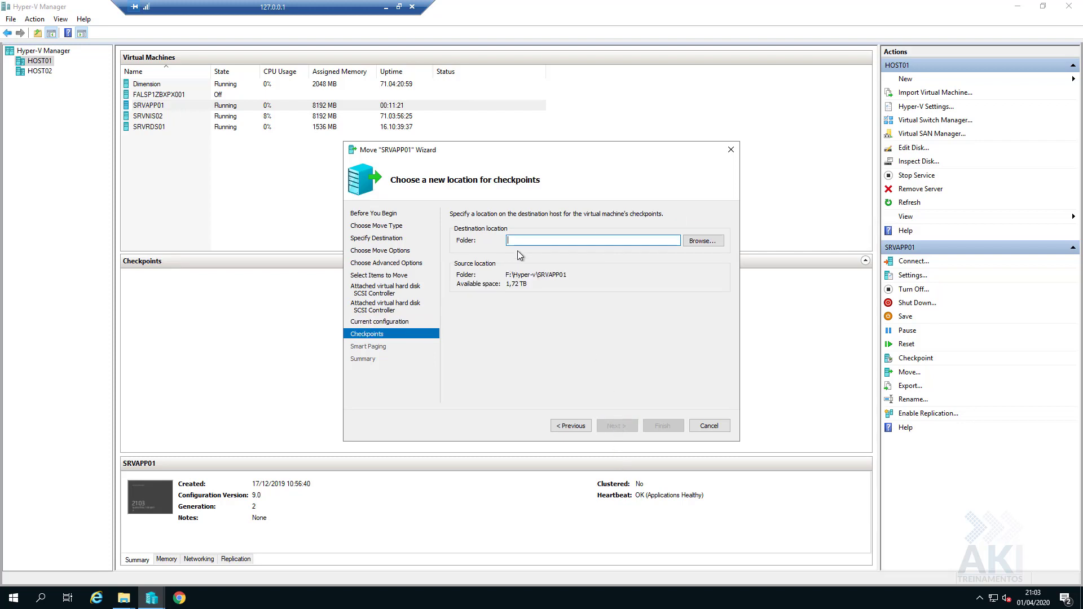
Set both the checkpoints and Smart Paging destinations to D:\hyper-v\srvapp01\ and proceed to the move summary
key(ctrl+v)
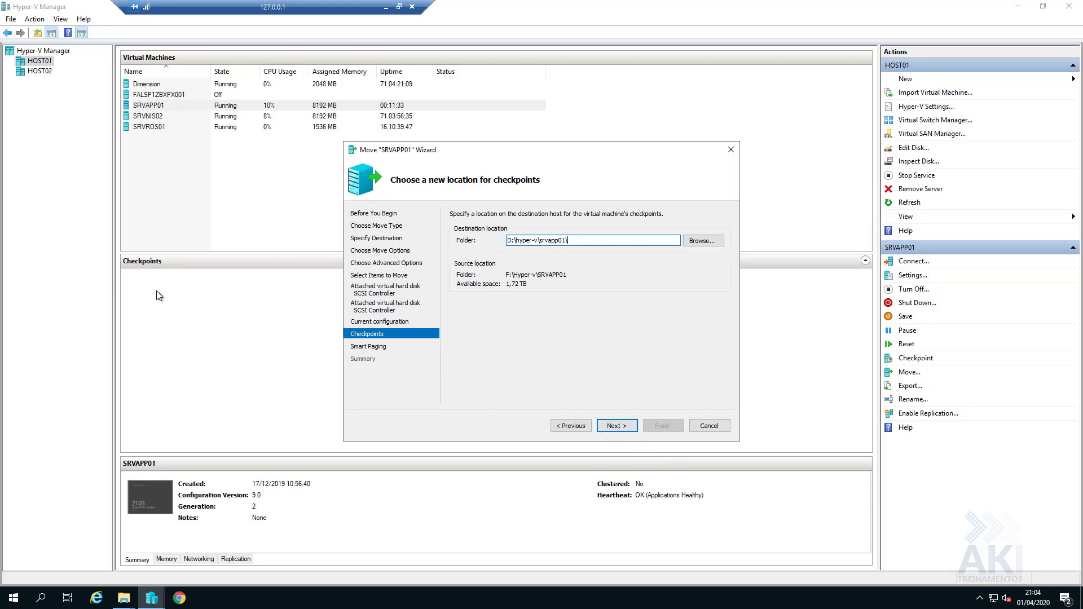
click(607, 428)
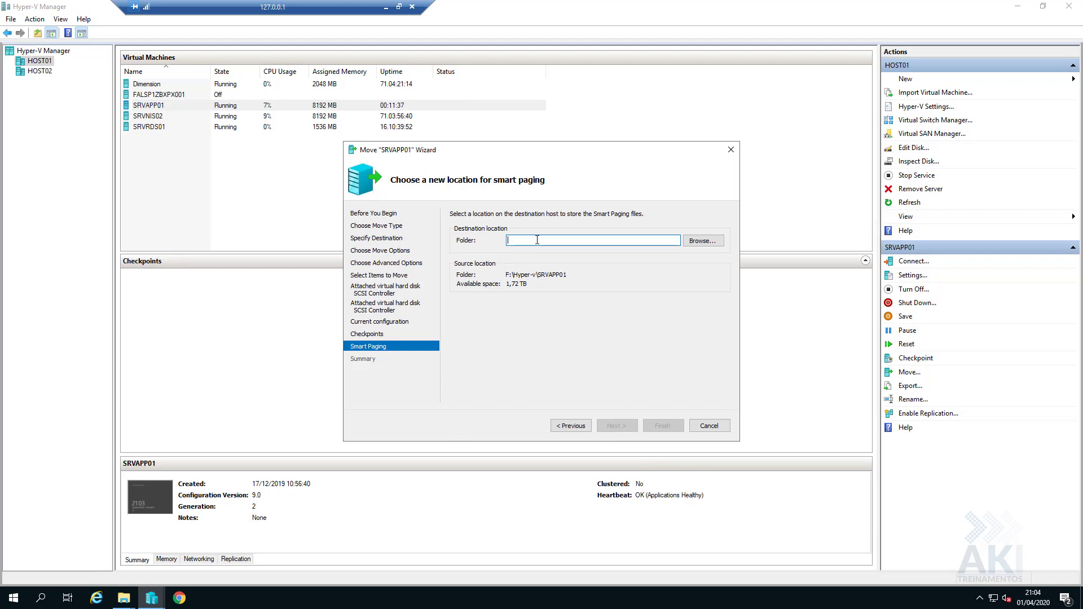
key(ctrl+v)
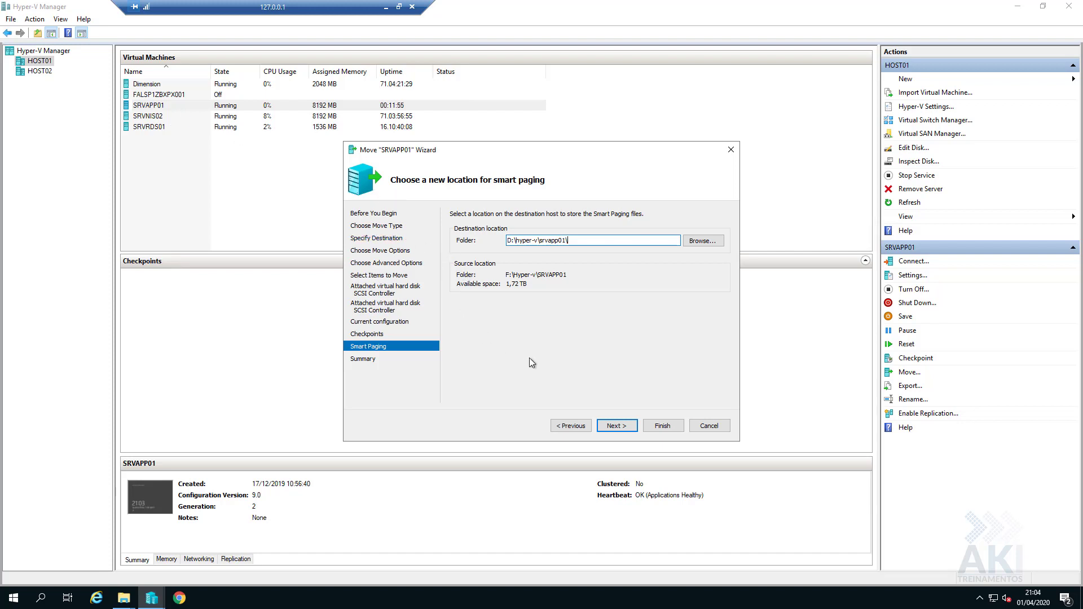
click(616, 427)
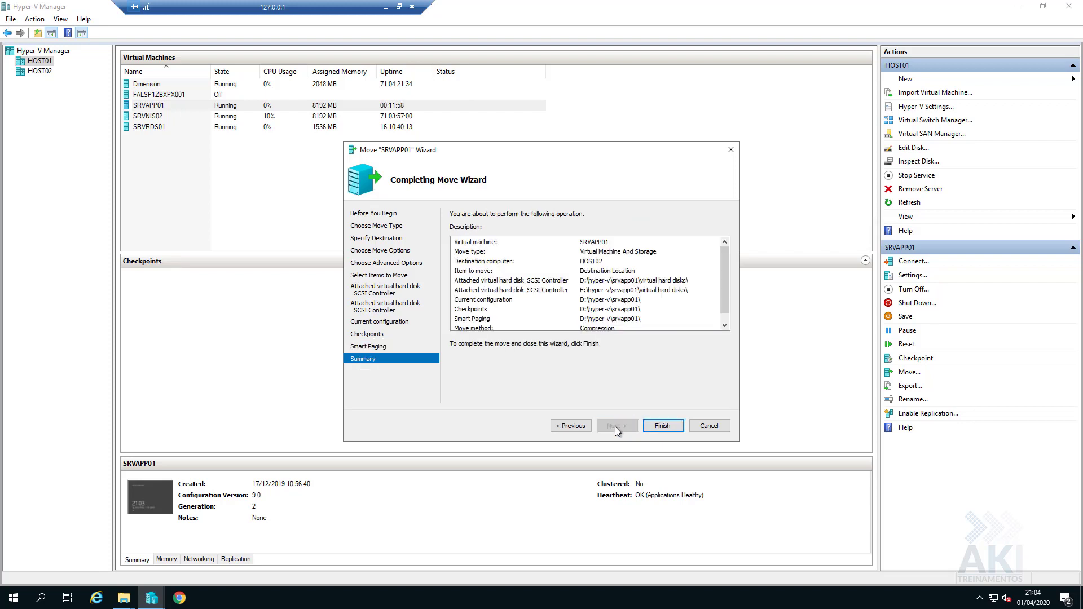
Try to run the configured move of SRVAPP01 to HOST02 and review the detailed message before dismissing it
click(655, 428)
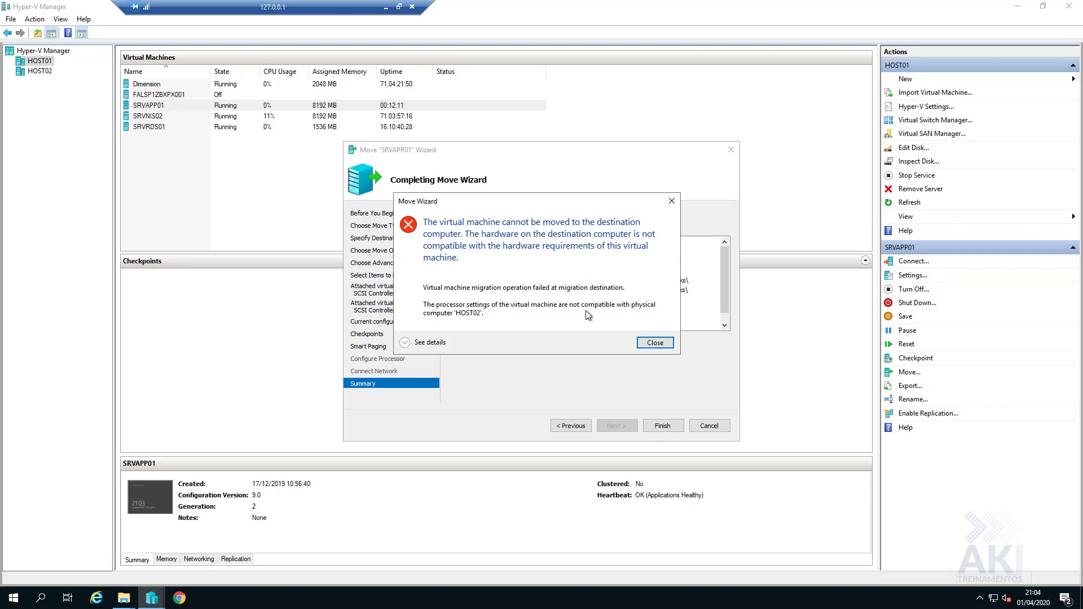
click(418, 346)
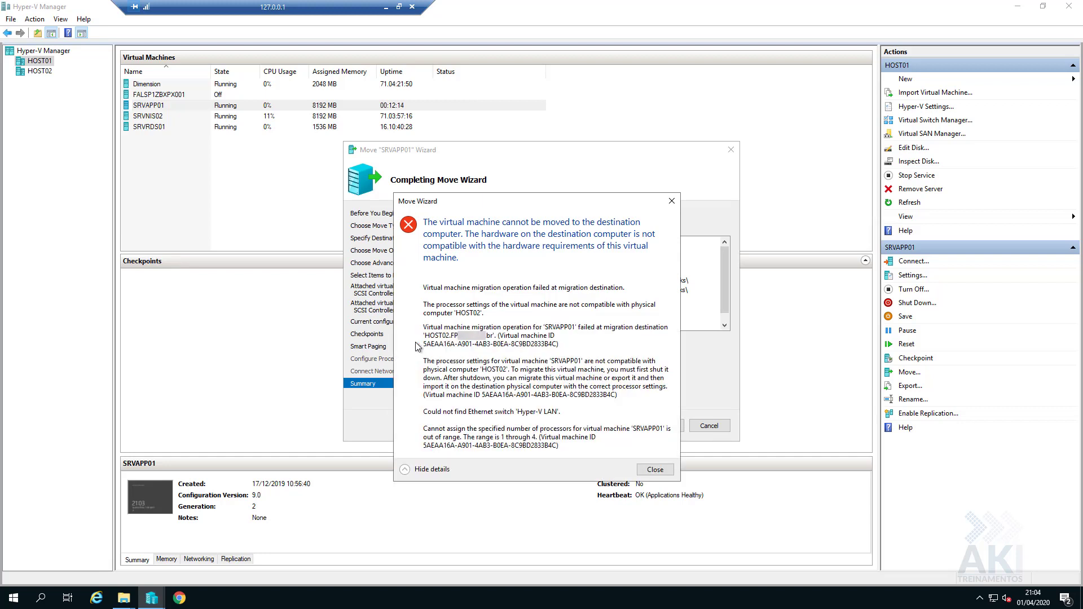
click(430, 469)
click(655, 345)
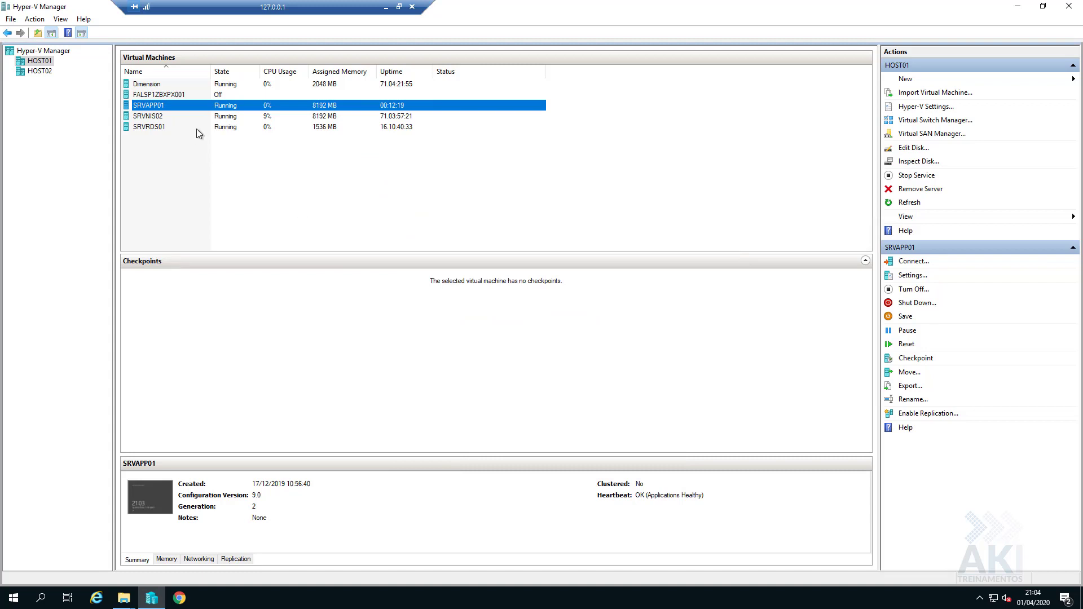
Shut down the SRVAPP01 virtual machine from its console and close the connection window
double_click(208, 110)
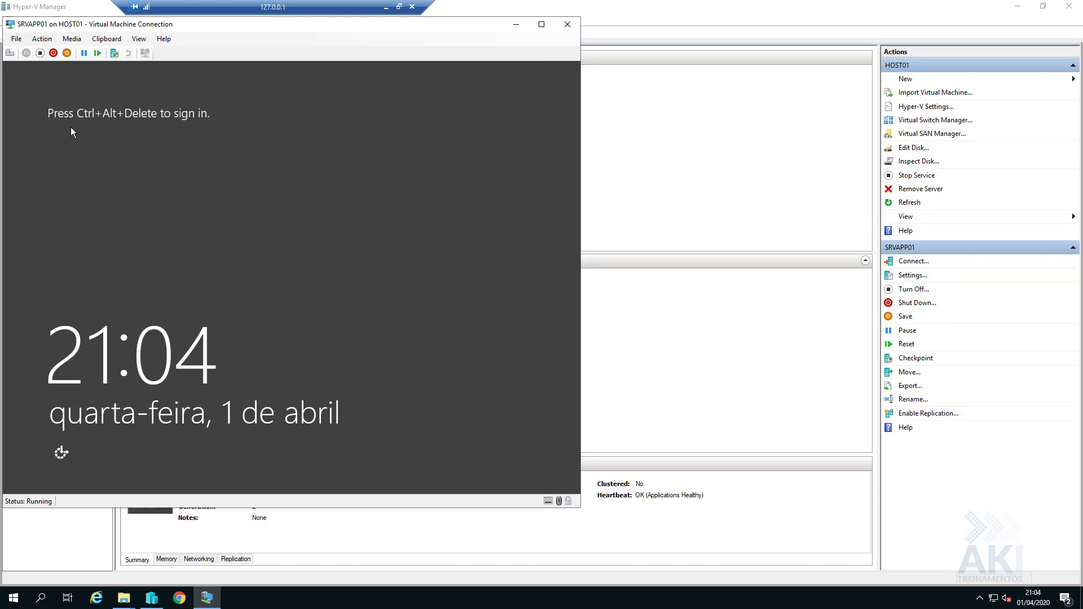
click(53, 53)
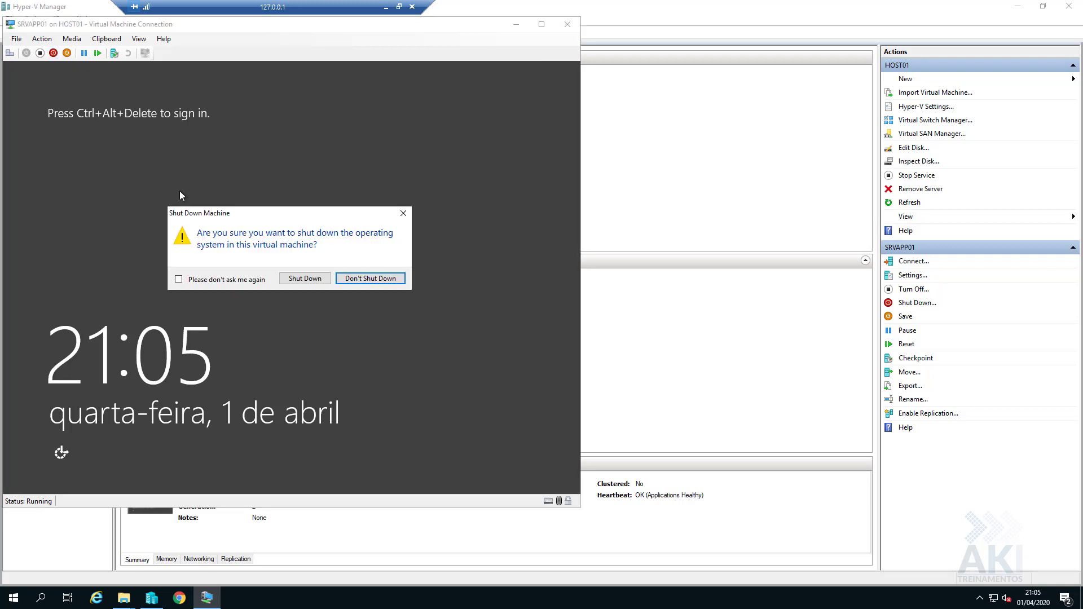
click(292, 274)
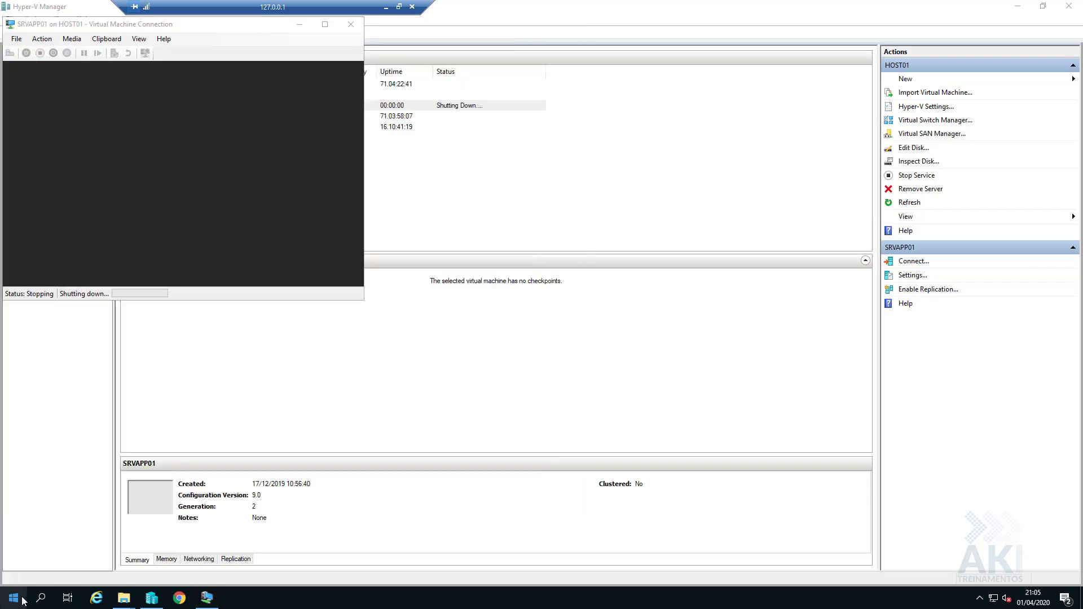
right_click(14, 598)
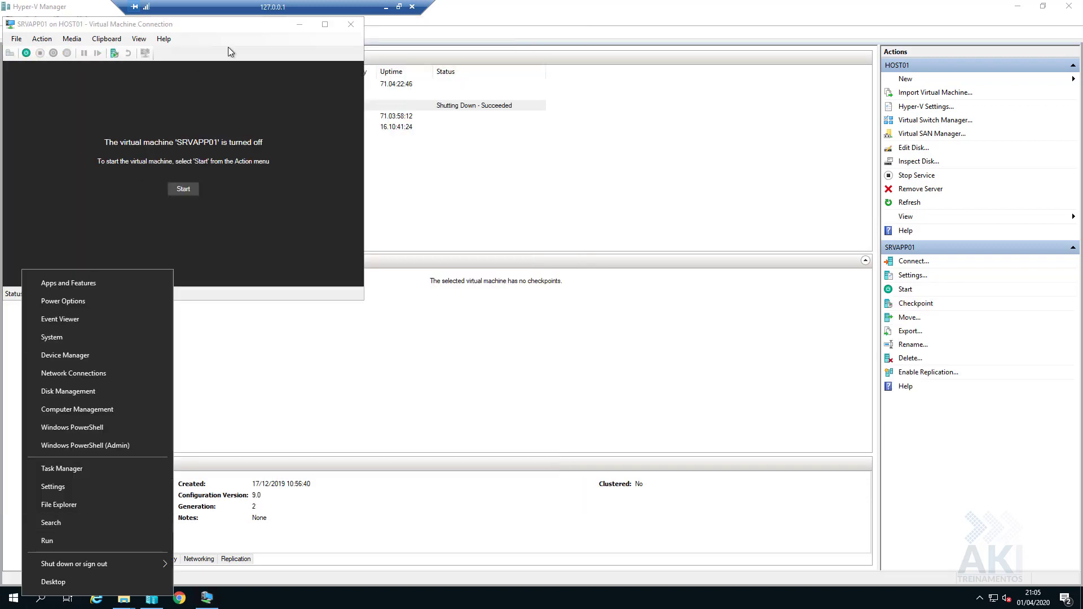
click(296, 36)
click(352, 26)
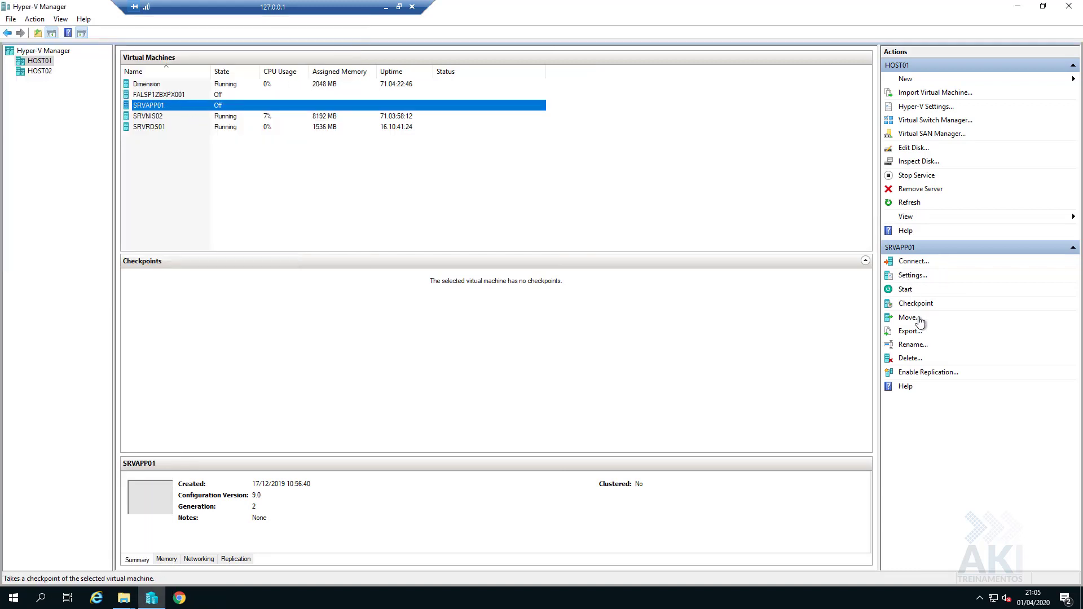
Open the processor settings of SRVAPP01 and launch Task Manager alongside them
click(915, 281)
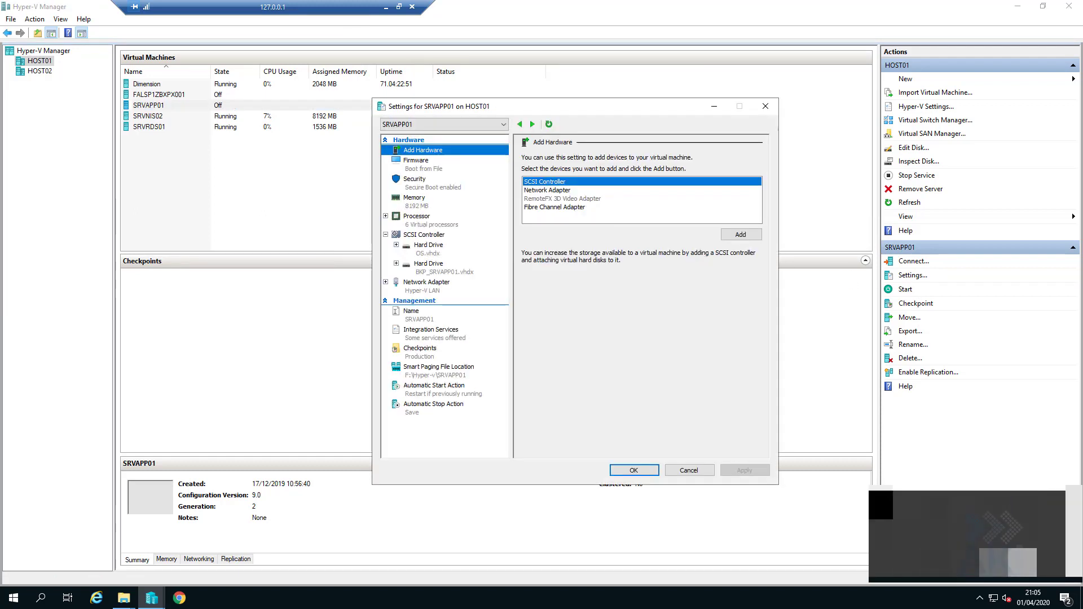
click(418, 223)
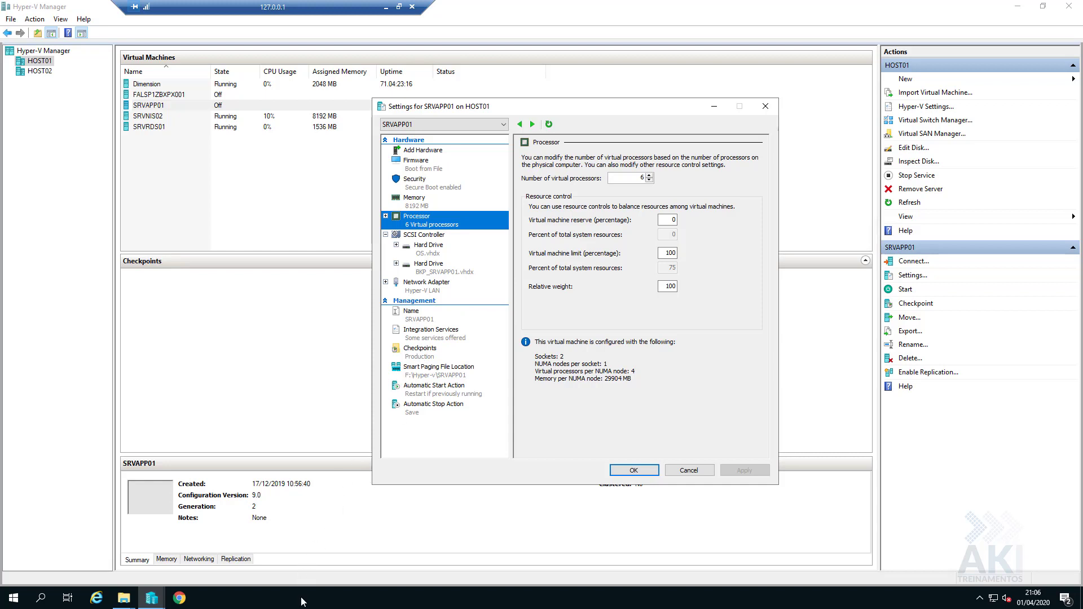
key(super)
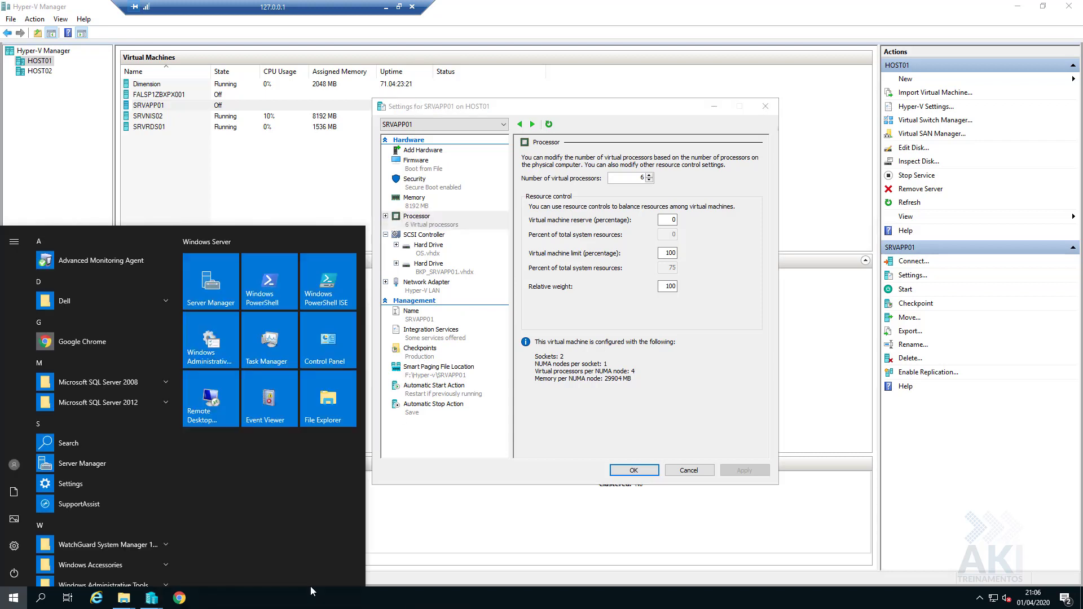
text(task)
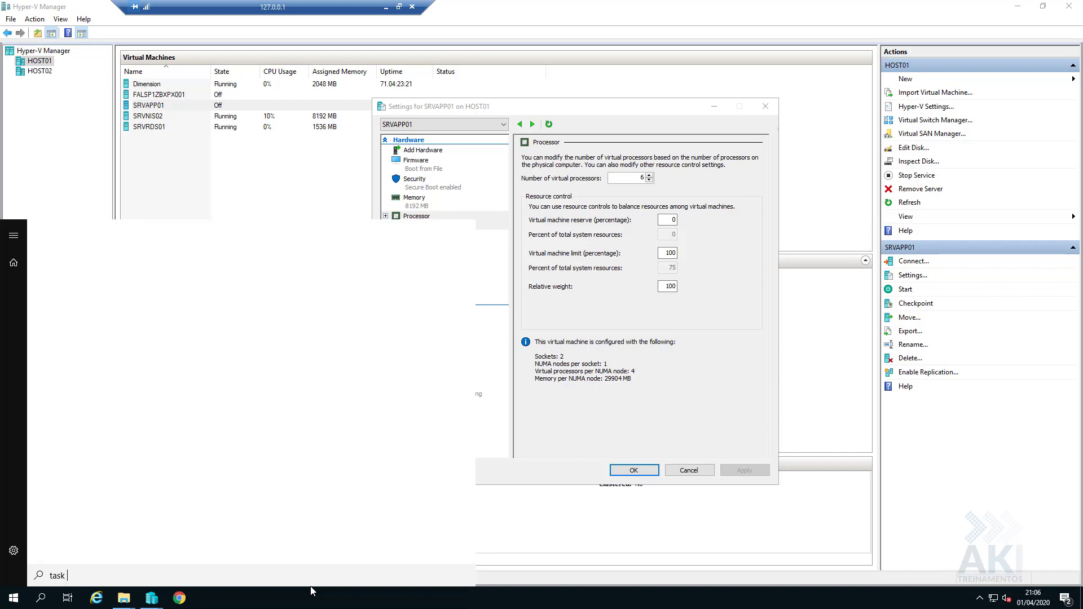
text( ma)
key(Return)
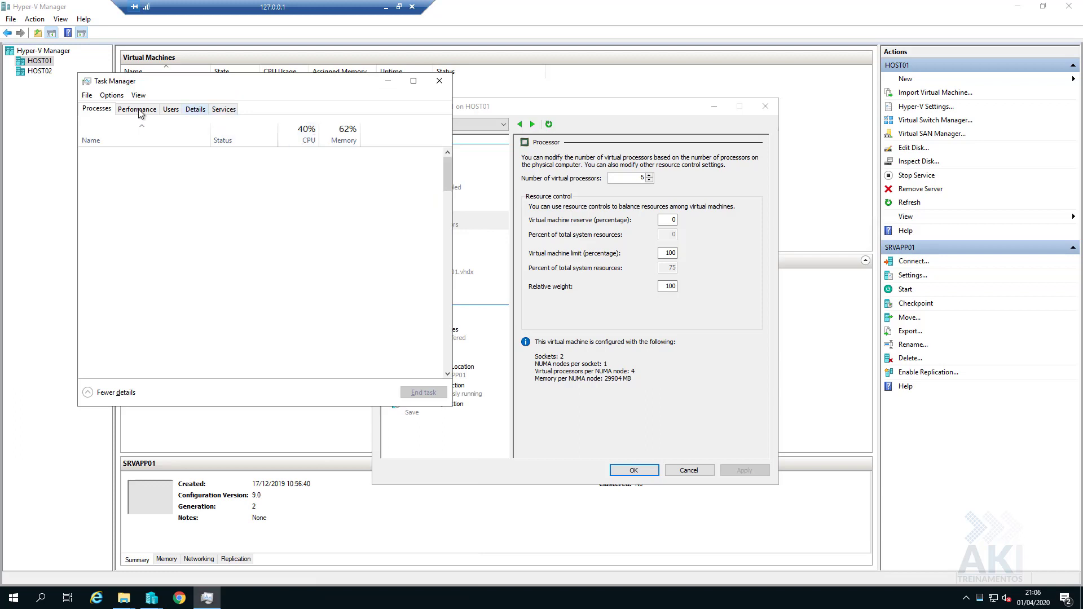
Examine the CPU performance details of HOST01 in Task Manager, including its cores and logical processors
click(140, 110)
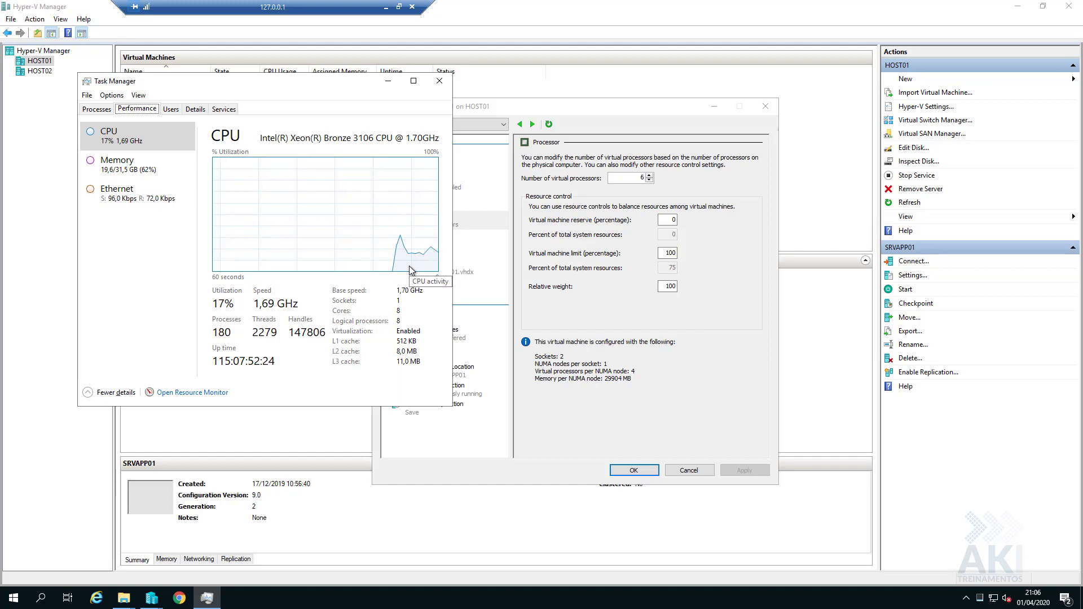
key(super)
key(super)
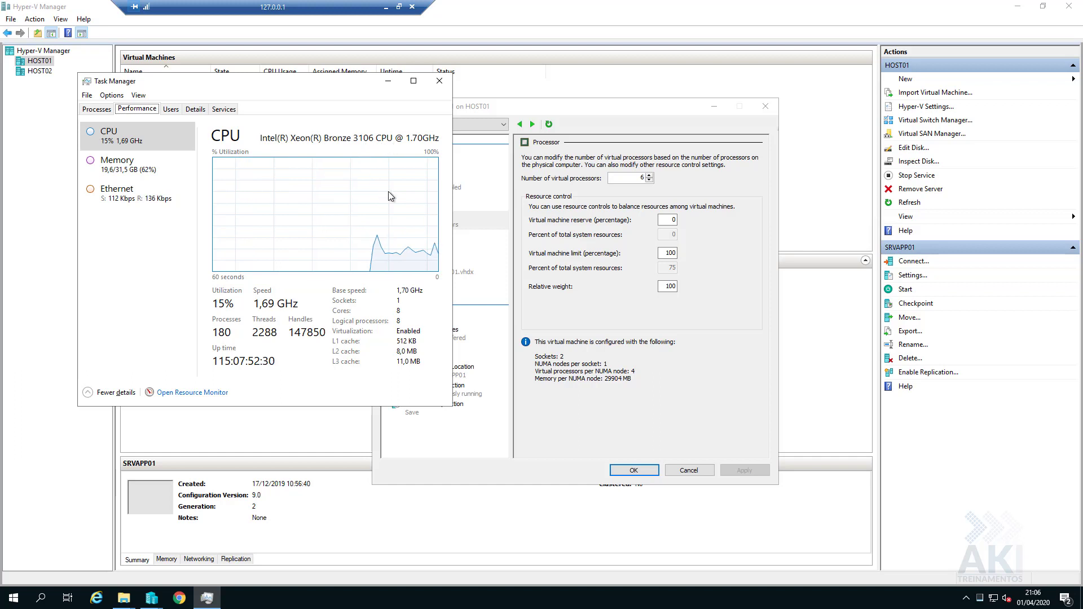
Open a Remote Desktop connection to host02, enter the account password, and move its connection bar clear of the 127.0.0.1 bar
key(super+r)
text(cmd)
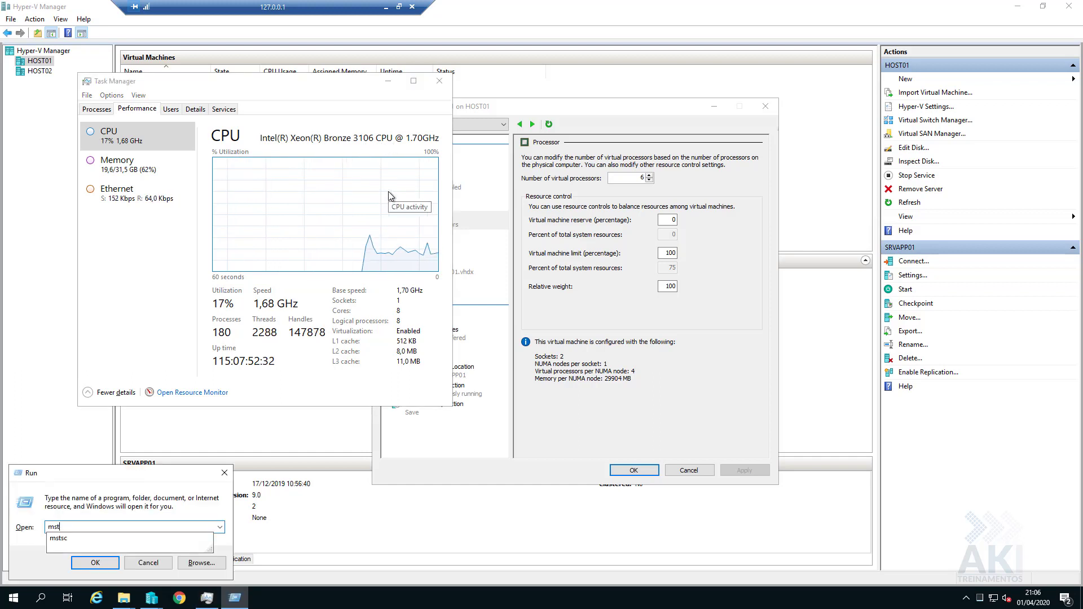
key(Return)
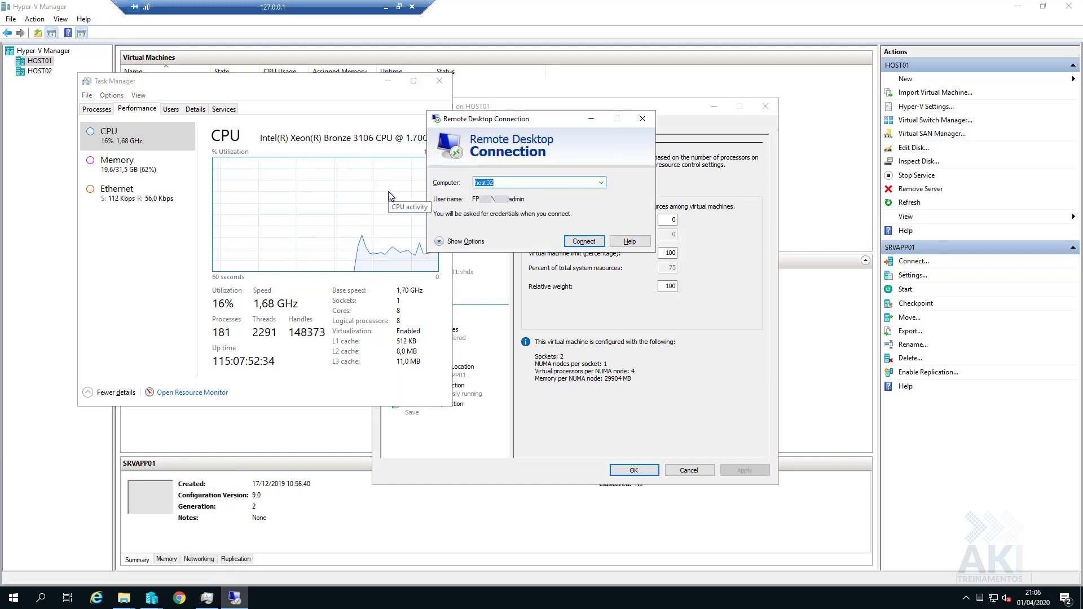
key(Return)
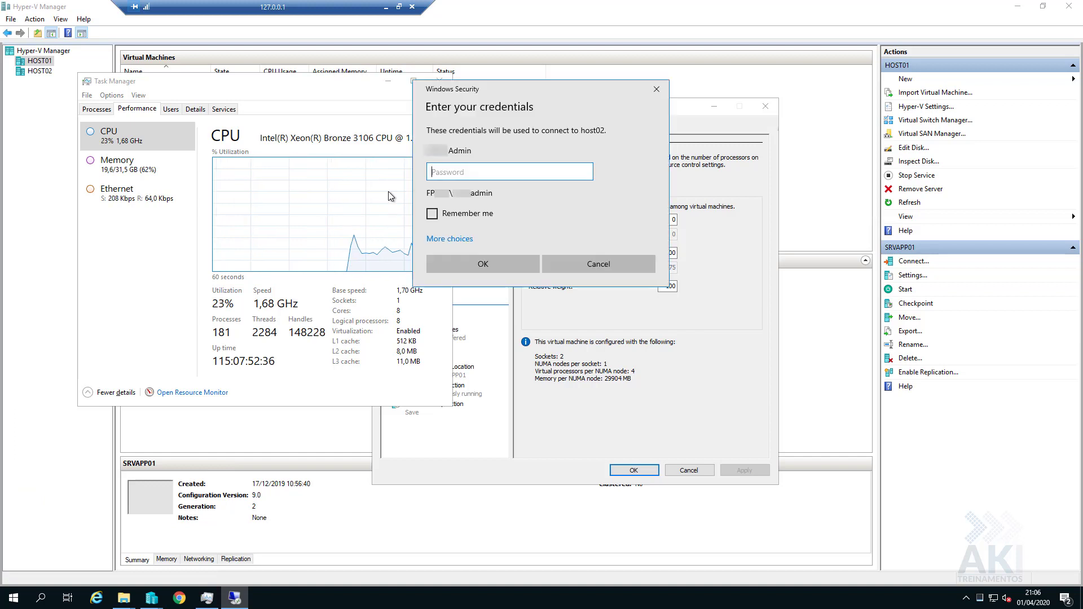
text(••••••••••)
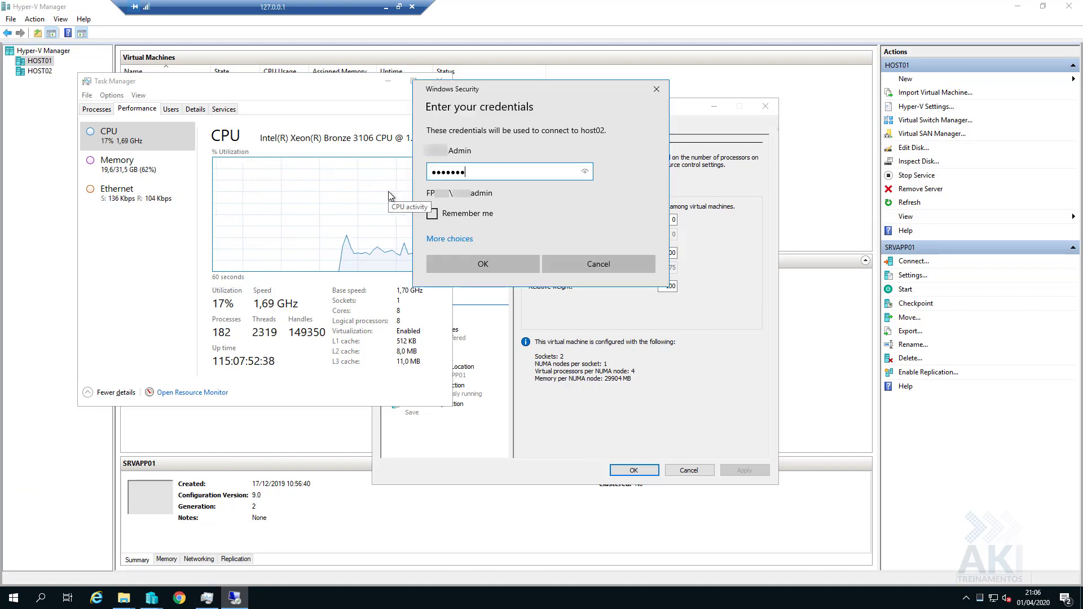
key(Return)
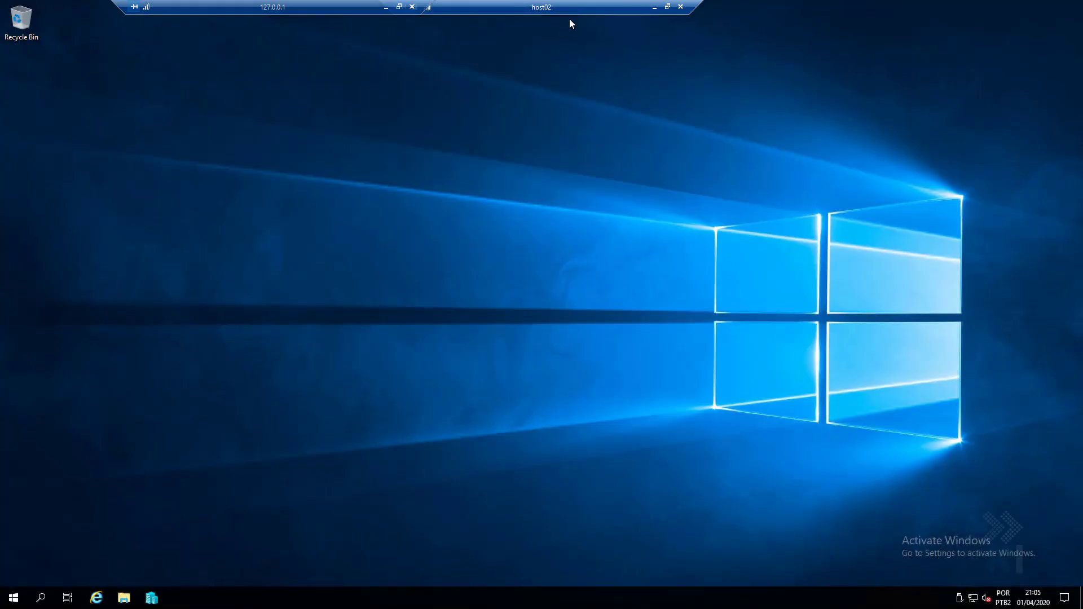
drag(632, 5, 740, 14)
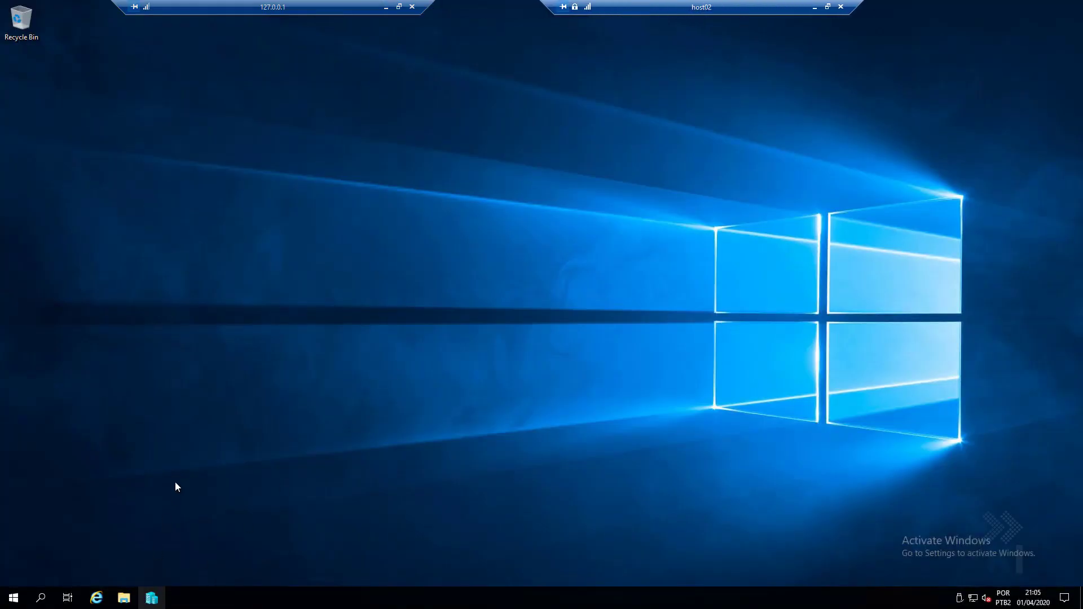
Launch Task Manager on HOST02, examine its CPU performance details, and minimize the remote session
key(super)
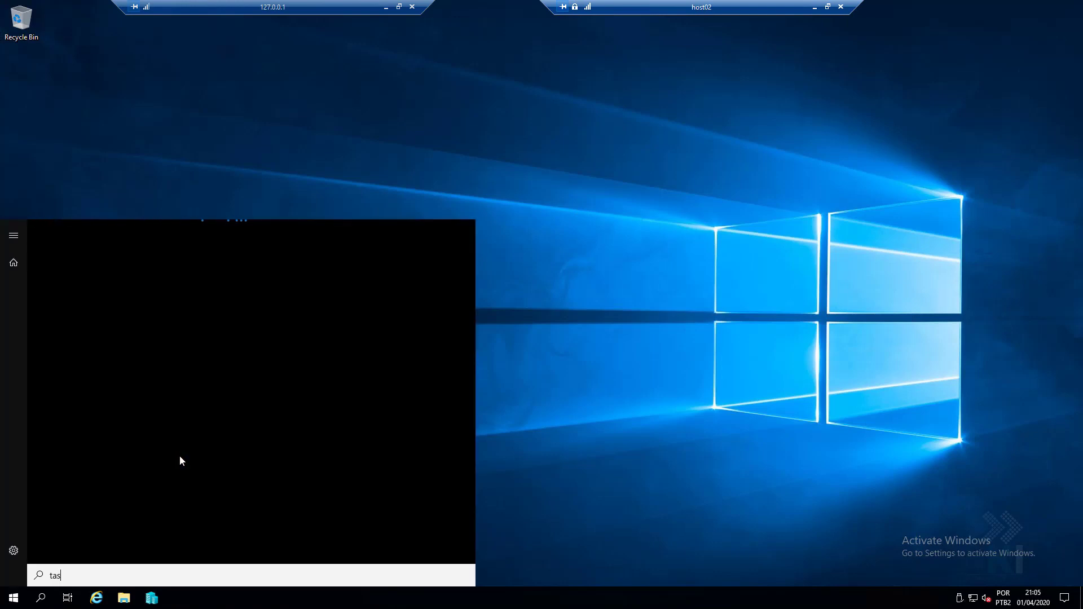
text(k)
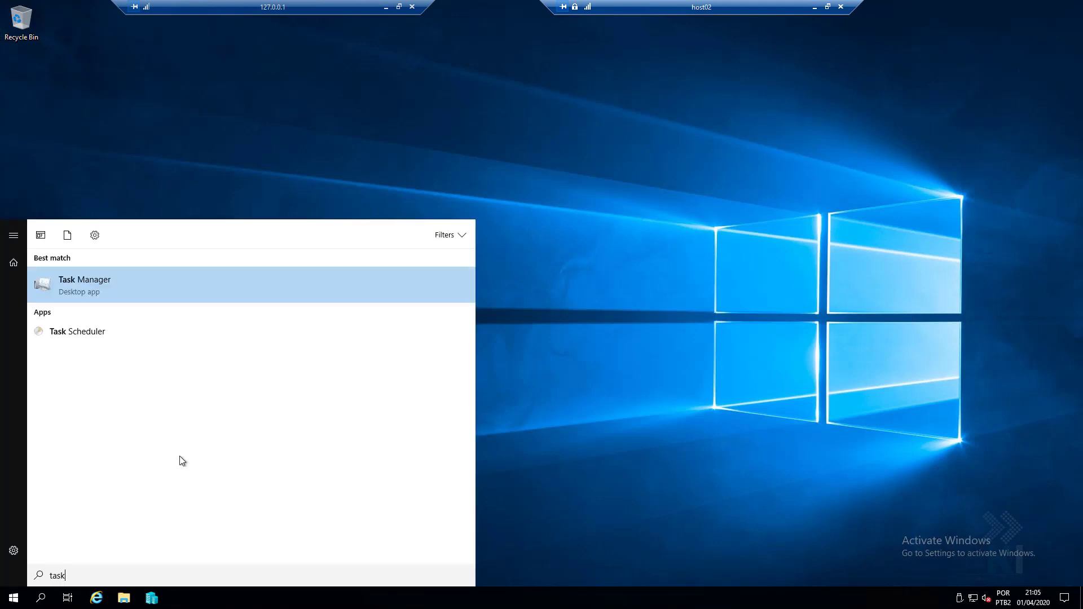
text( m)
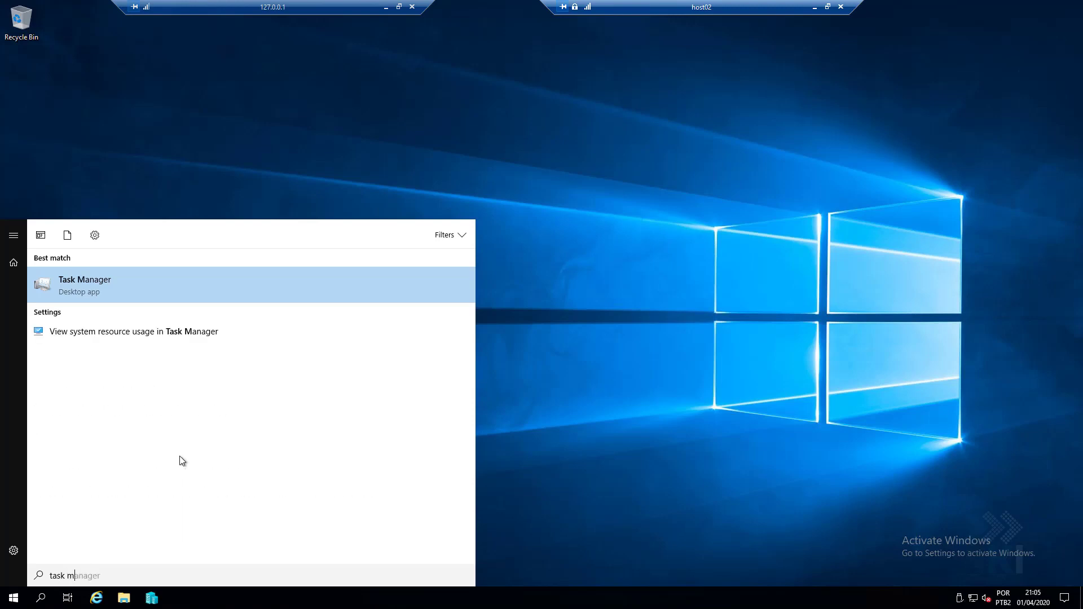
key(Return)
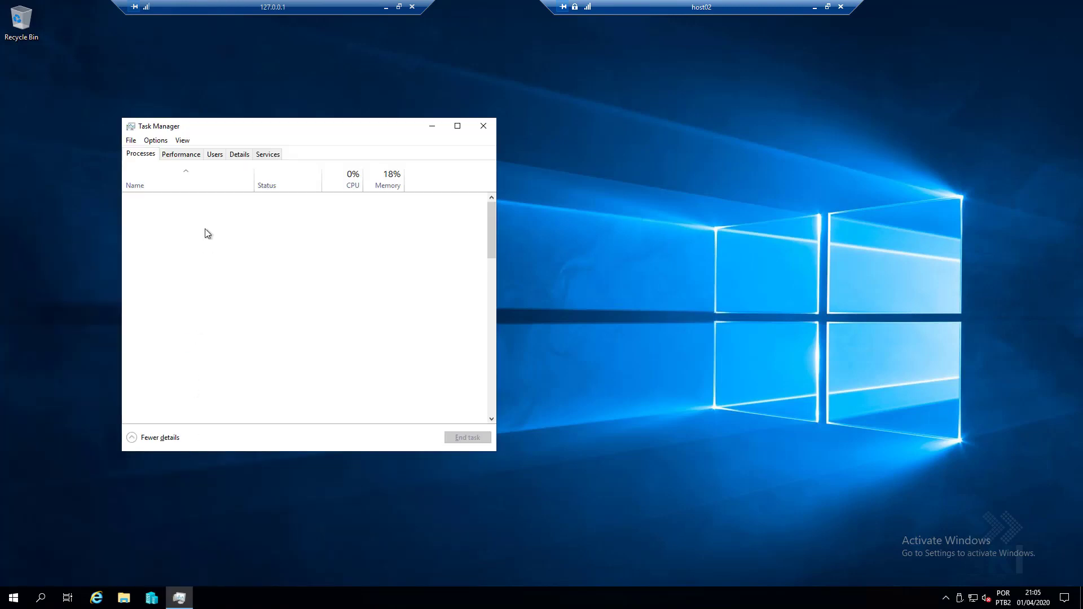
click(187, 156)
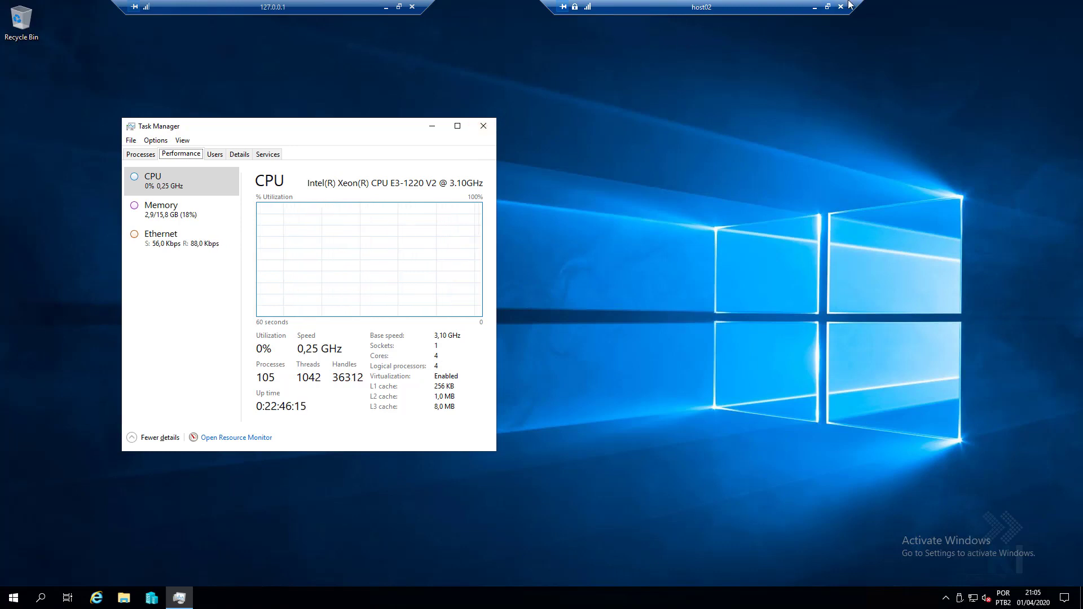
click(815, 10)
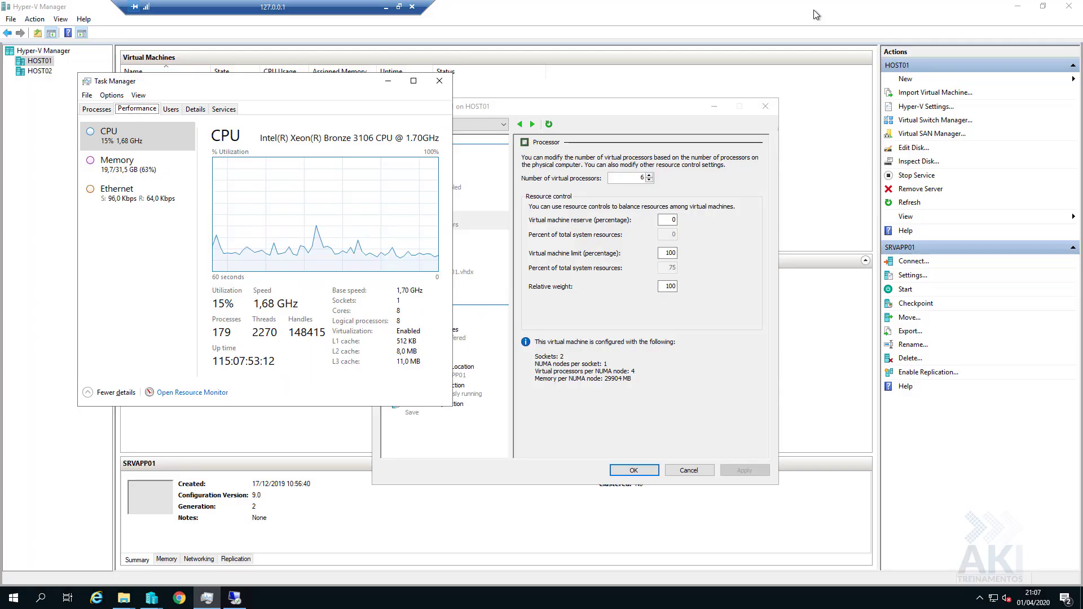
Close Task Manager on HOST01, set SRVAPP01's number of virtual processors to 3, and apply the change
click(438, 83)
double_click(637, 178)
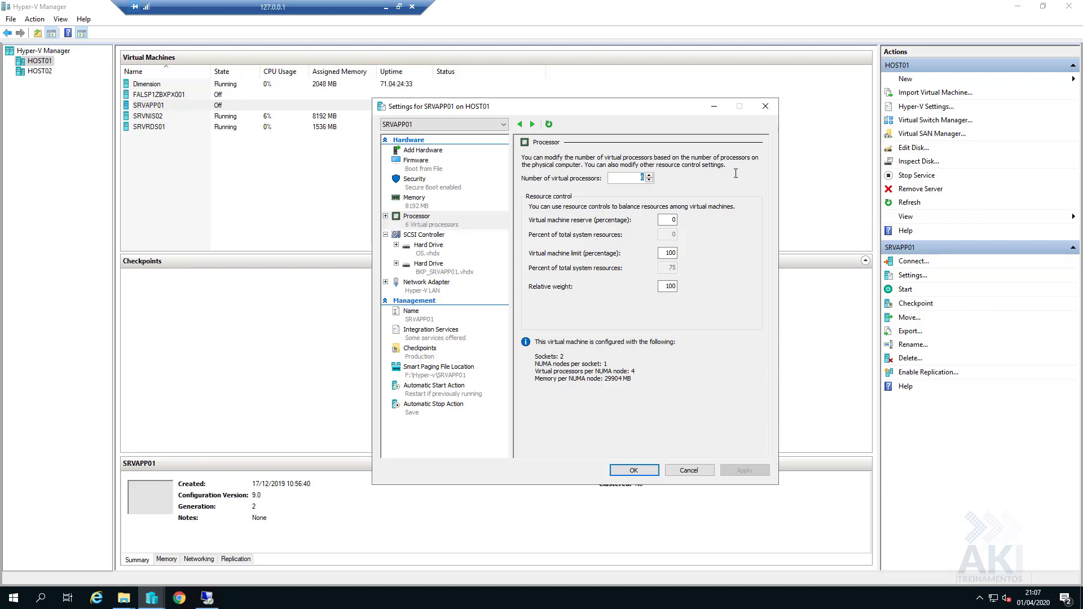
text(3)
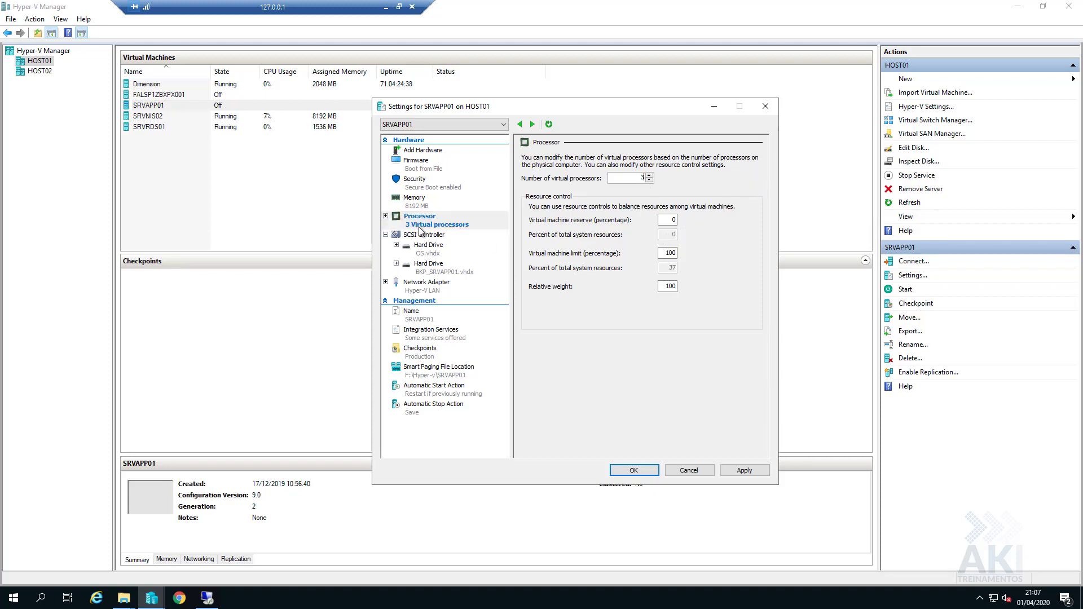
click(744, 472)
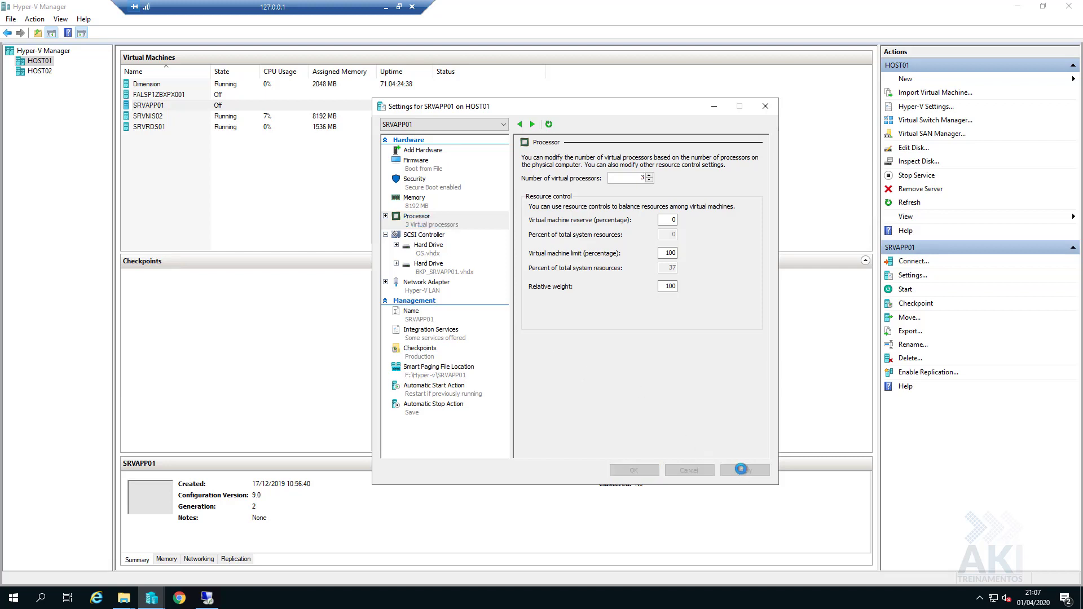
Review the processor Compatibility and NUMA settings of SRVAPP01 and close its settings window
click(385, 217)
click(431, 236)
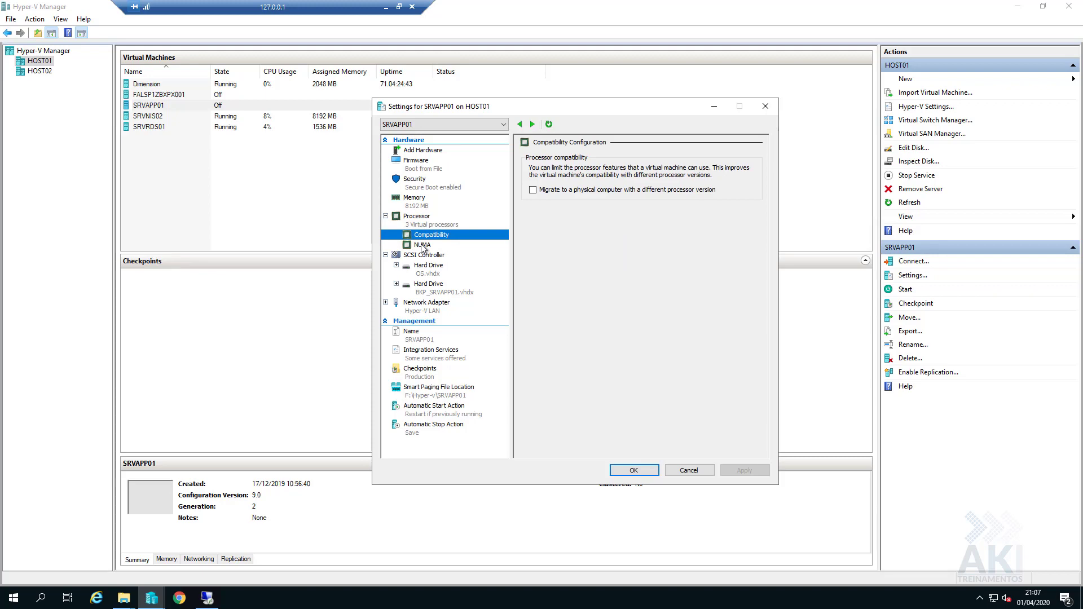
click(422, 245)
click(432, 235)
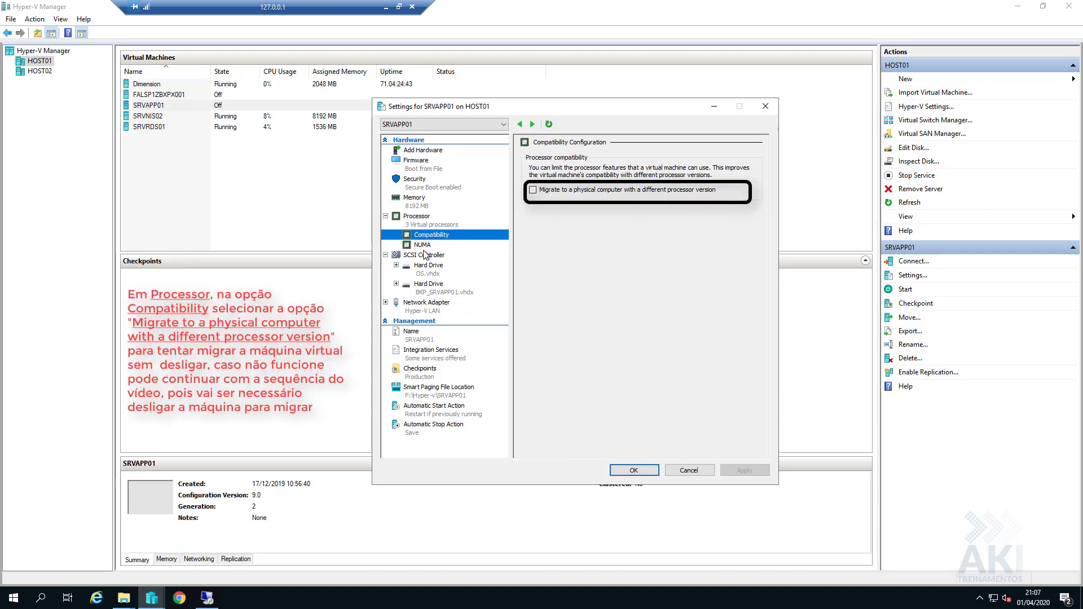
click(423, 245)
click(429, 223)
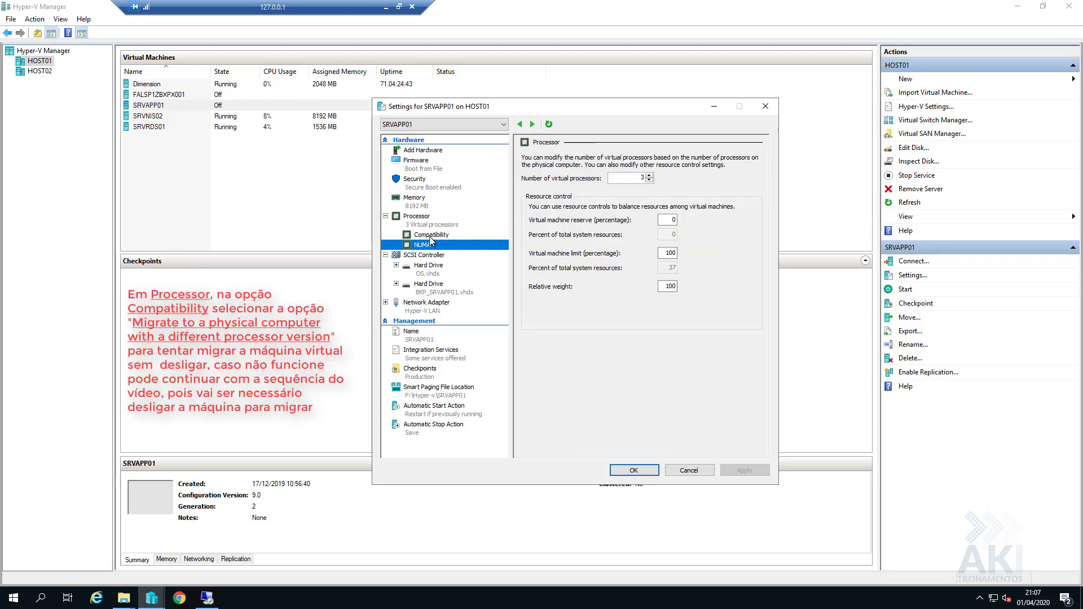
click(634, 470)
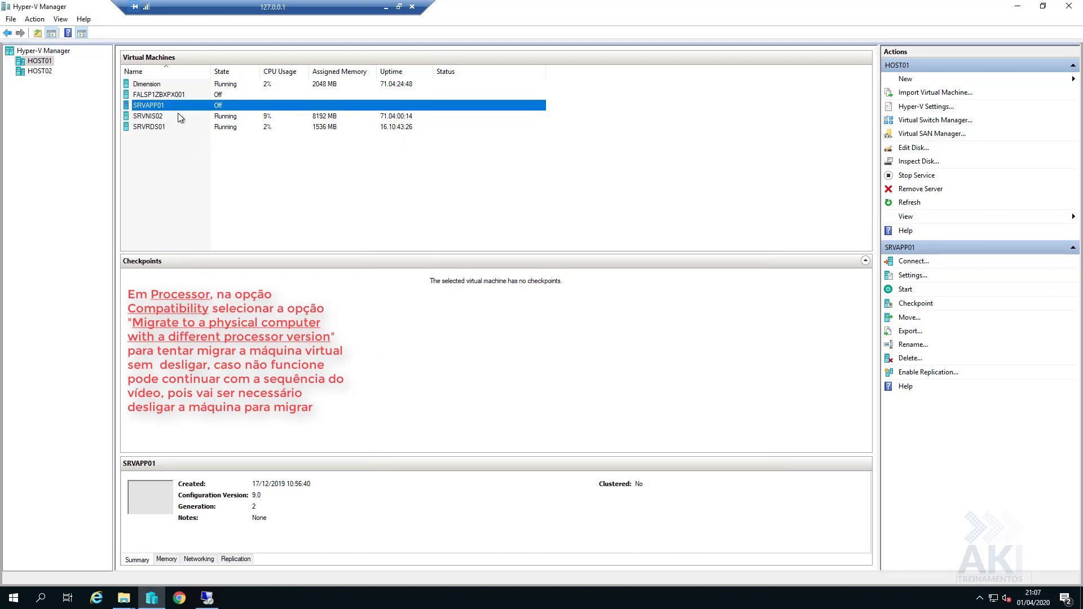
Start SRVAPP01 and begin moving the virtual machine, specifying HOST02 as the destination computer
click(904, 289)
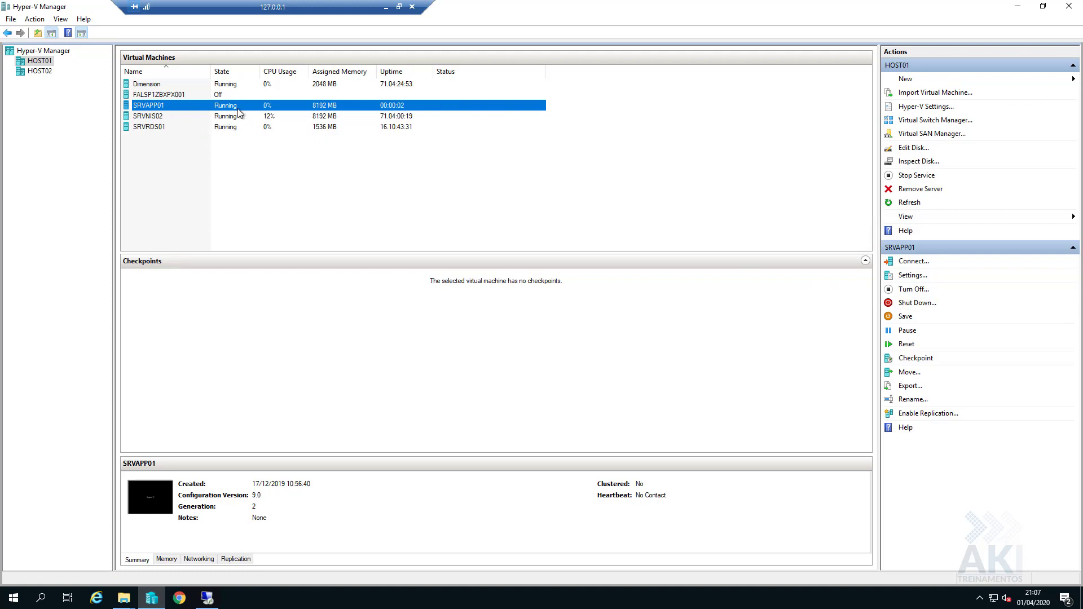
right_click(172, 108)
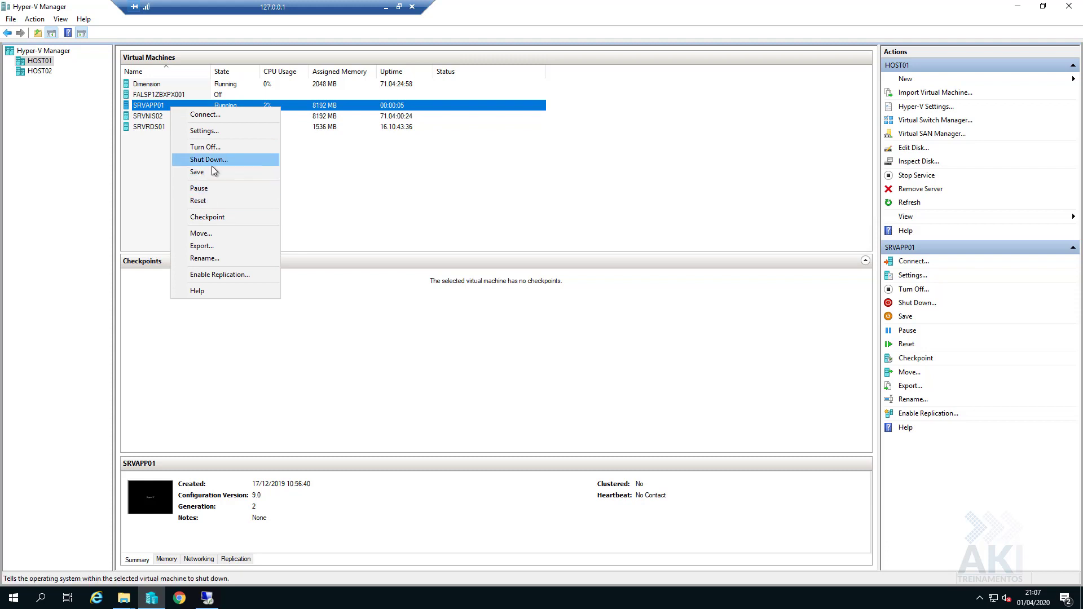
click(202, 233)
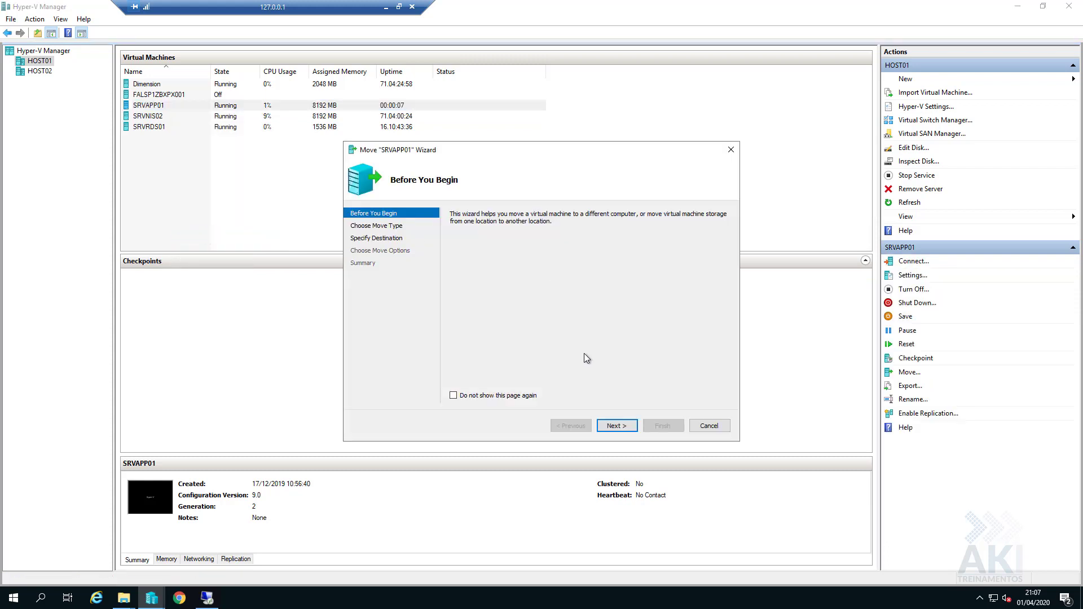
click(631, 425)
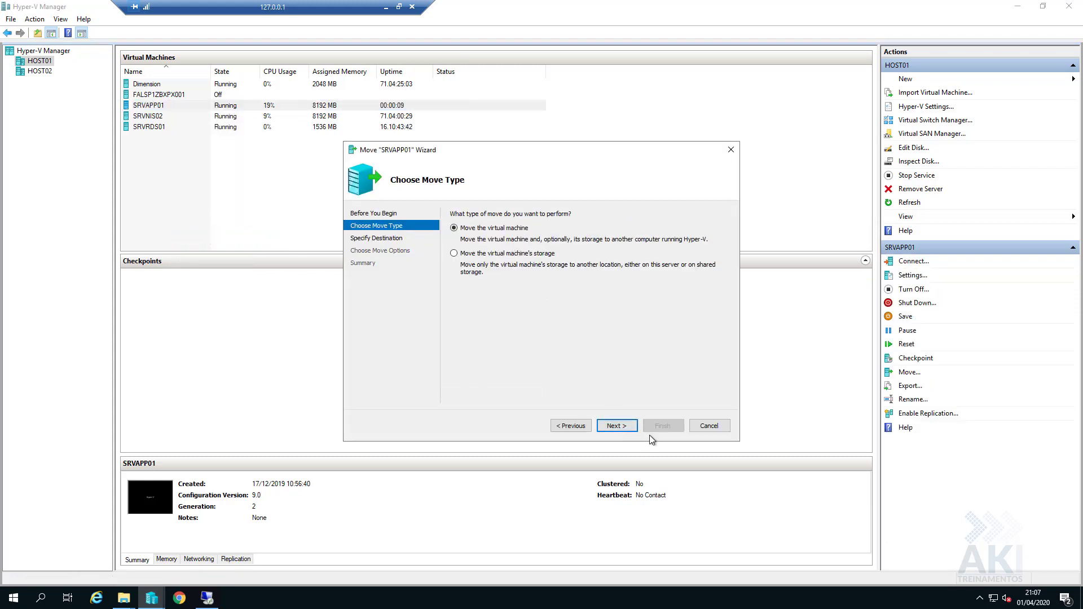
click(615, 426)
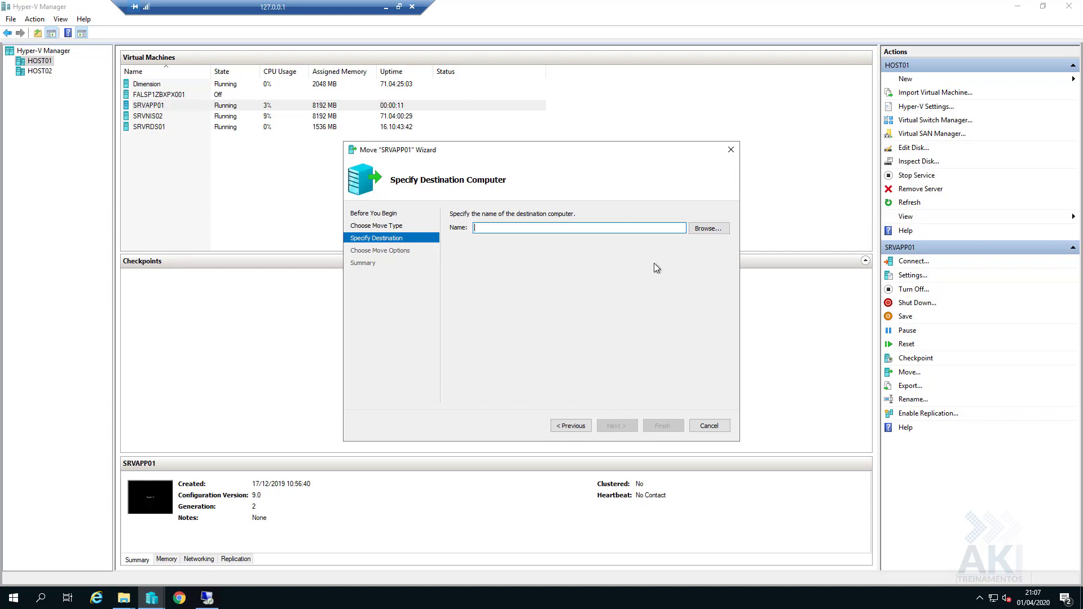
text(HOST02)
key(Return)
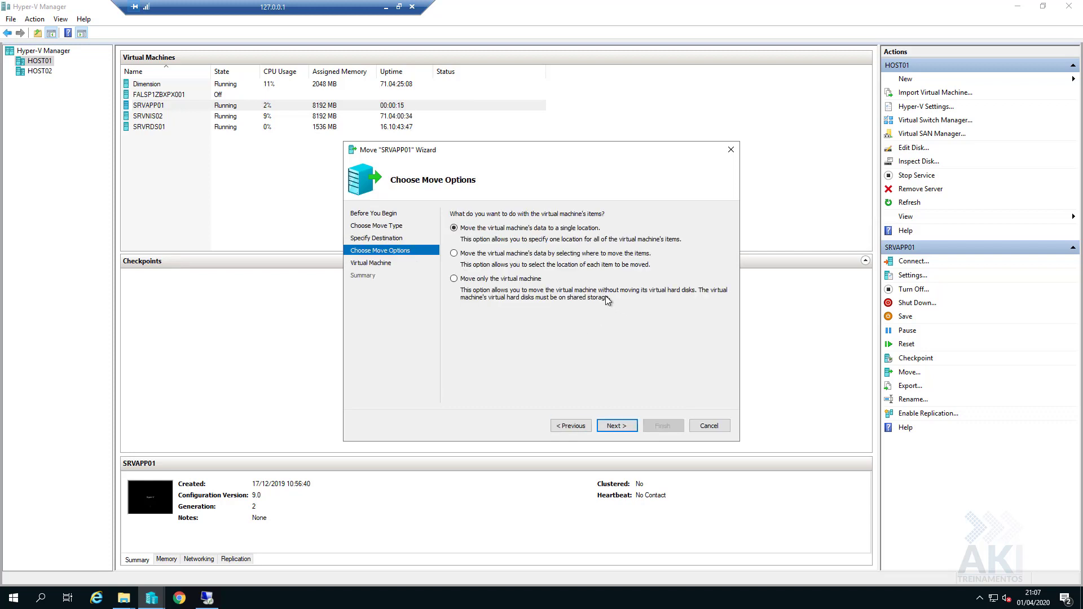
Choose to move the virtual machine's items to different locations, keeping all listed items selected for the move
click(515, 255)
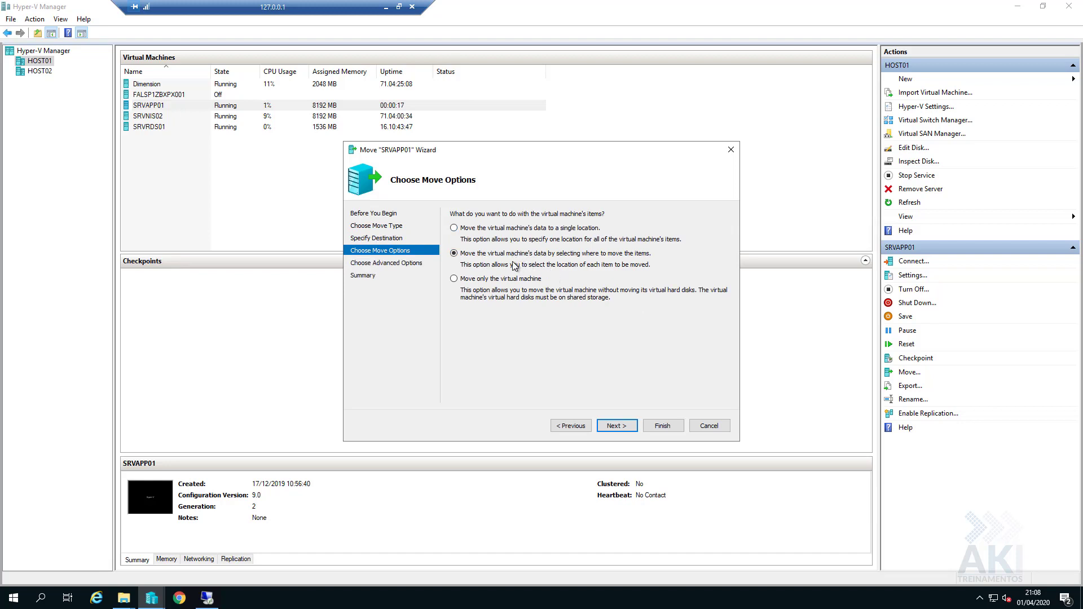
click(617, 427)
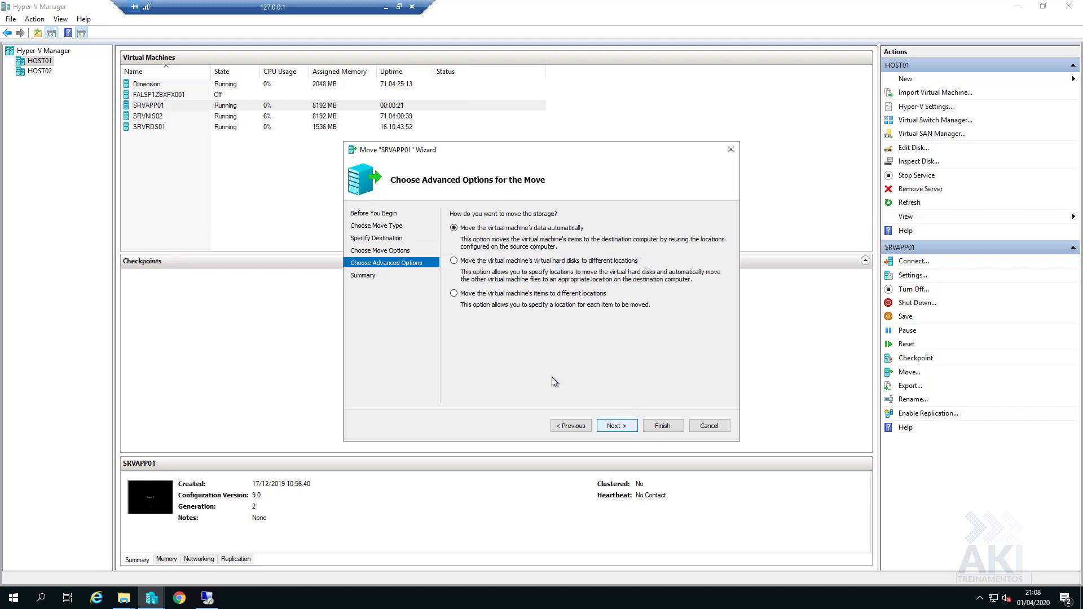
click(466, 294)
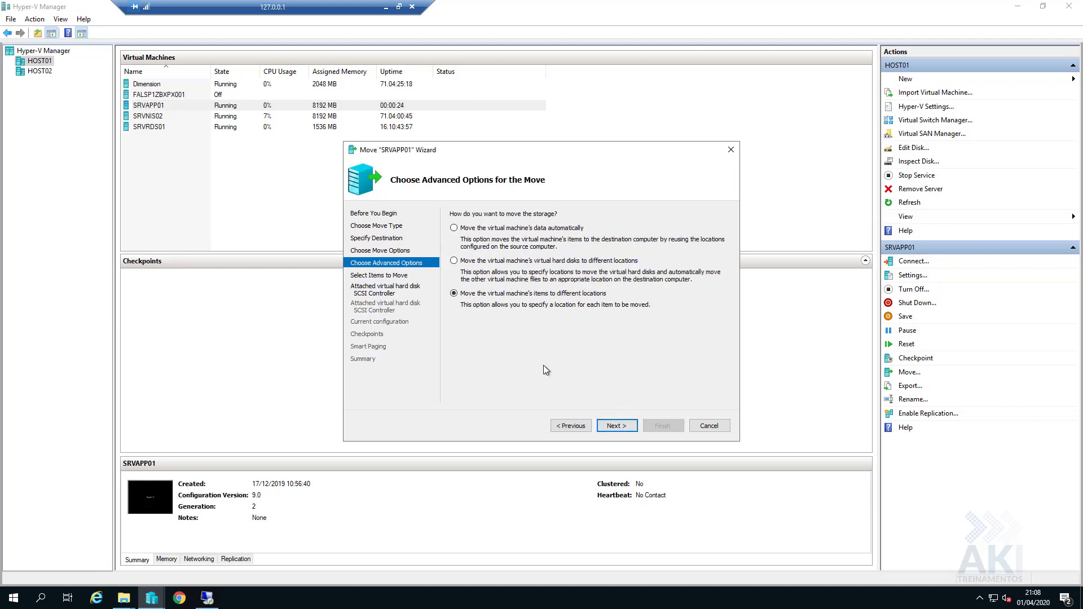
click(622, 427)
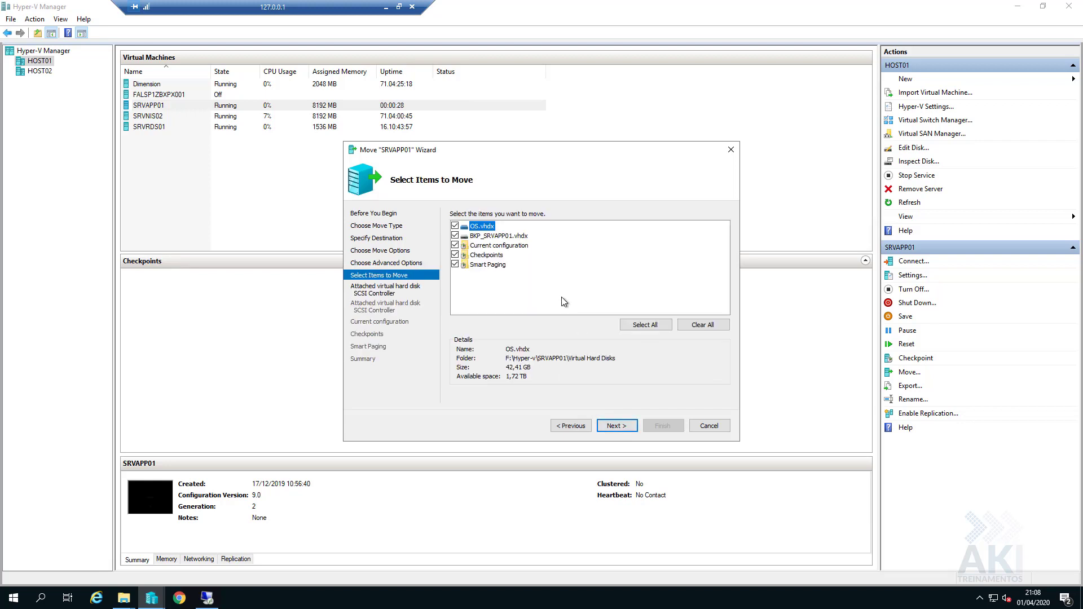
click(618, 426)
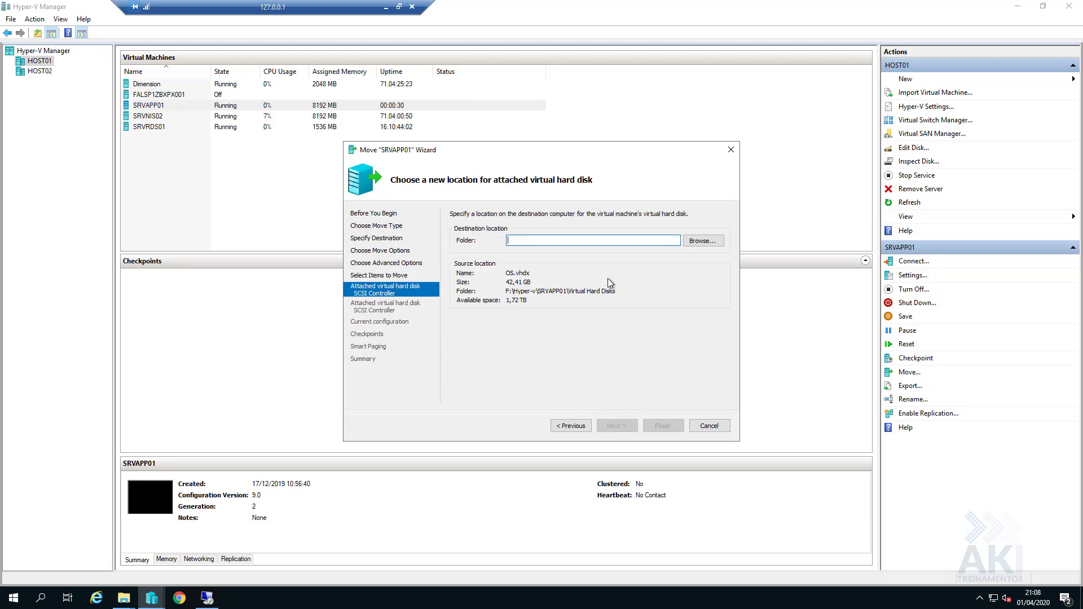
Set D:\hyper-v\srvapp01\virtual hard disks\ on HOST02 as the destination folder for the OS.vhdx disk
click(702, 241)
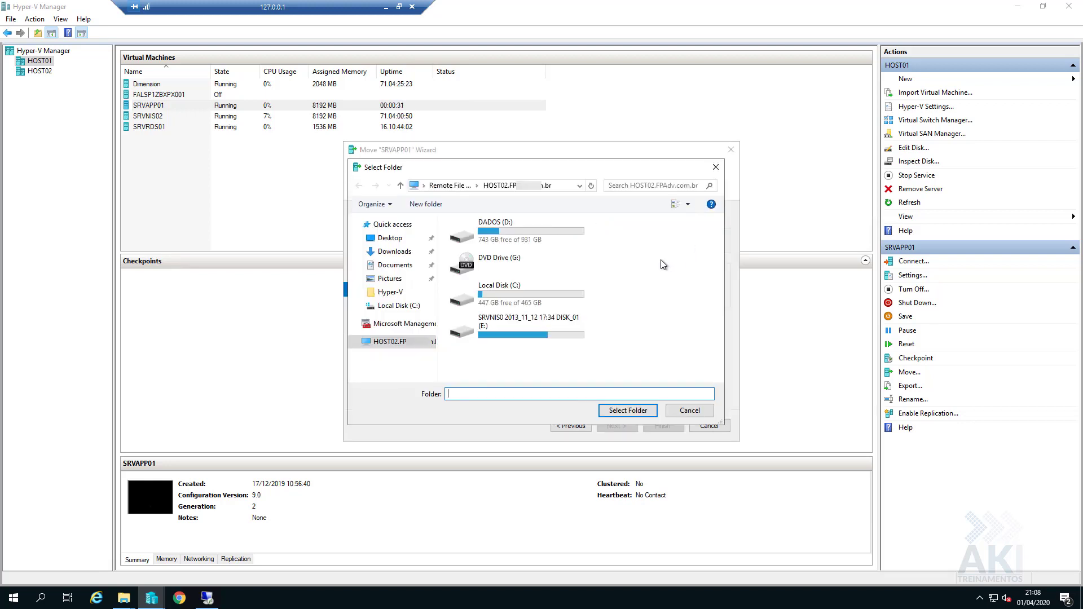
click(506, 236)
double_click(506, 236)
double_click(502, 236)
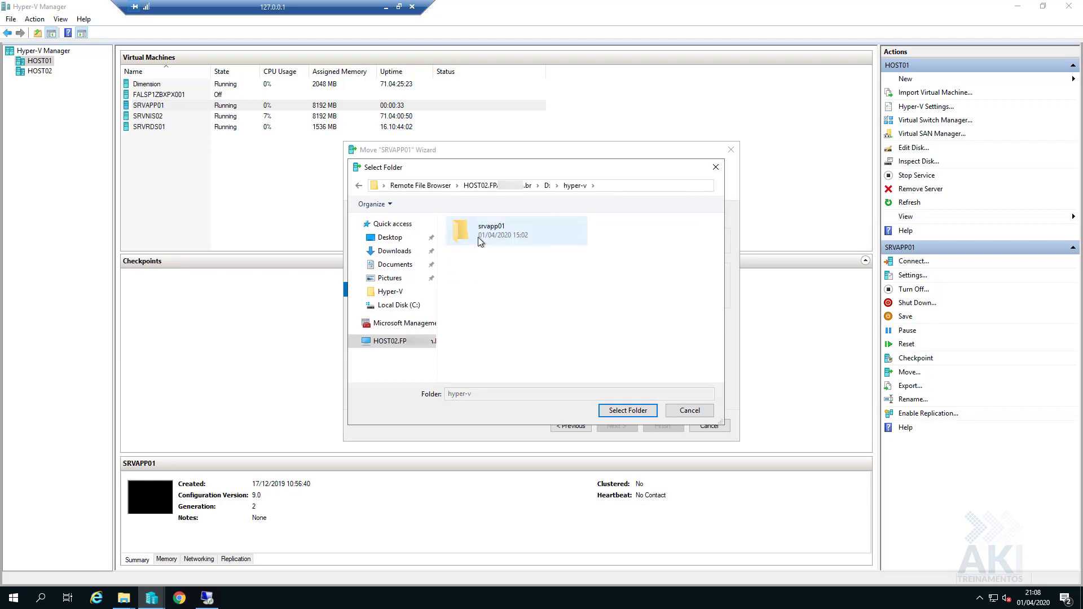
double_click(479, 237)
double_click(512, 269)
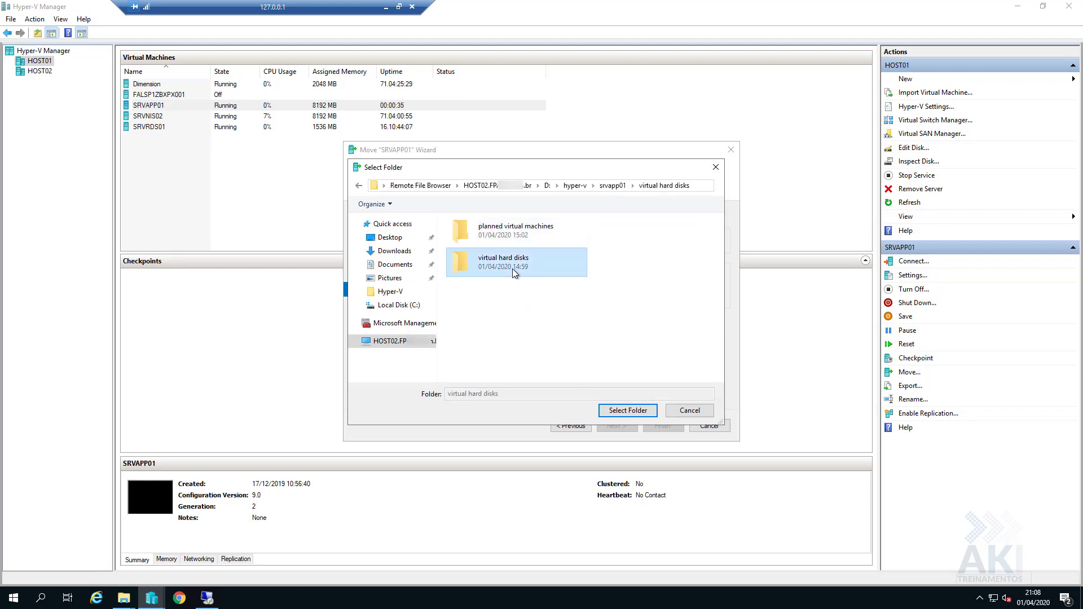
click(627, 410)
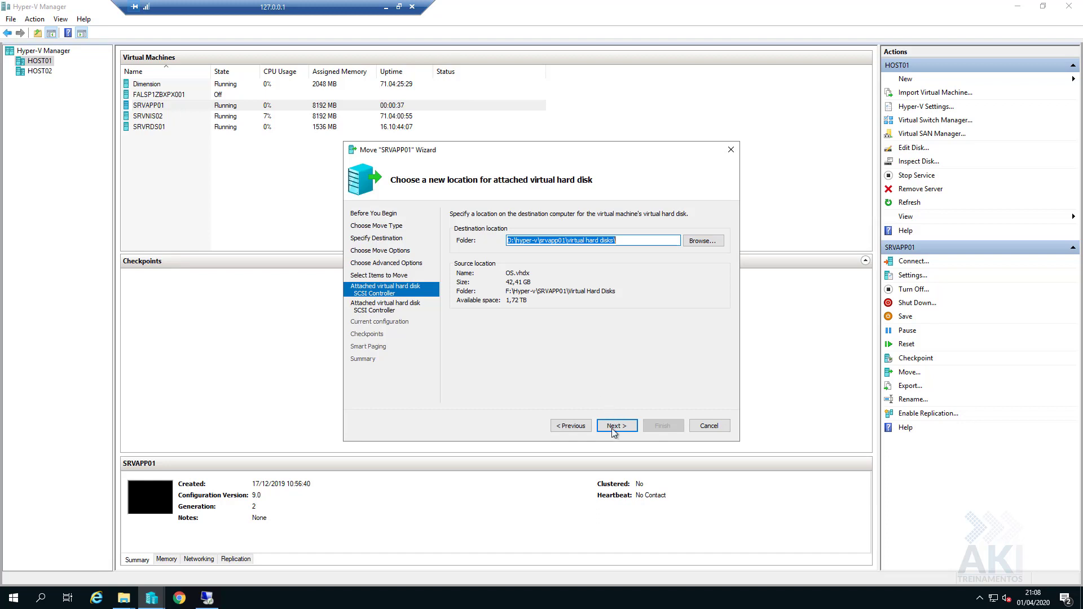
click(614, 428)
click(699, 241)
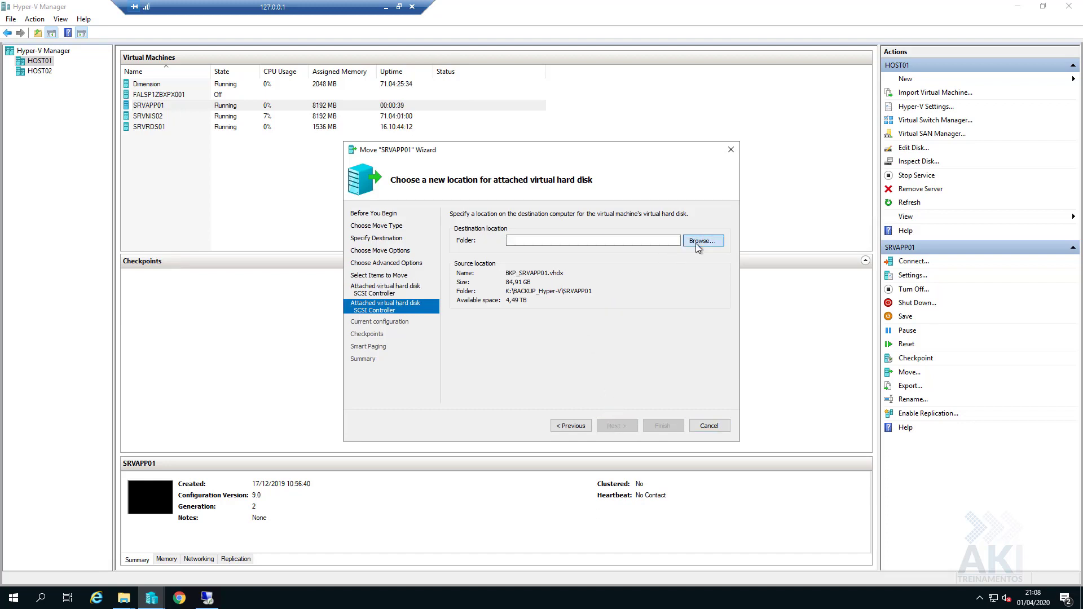
double_click(509, 229)
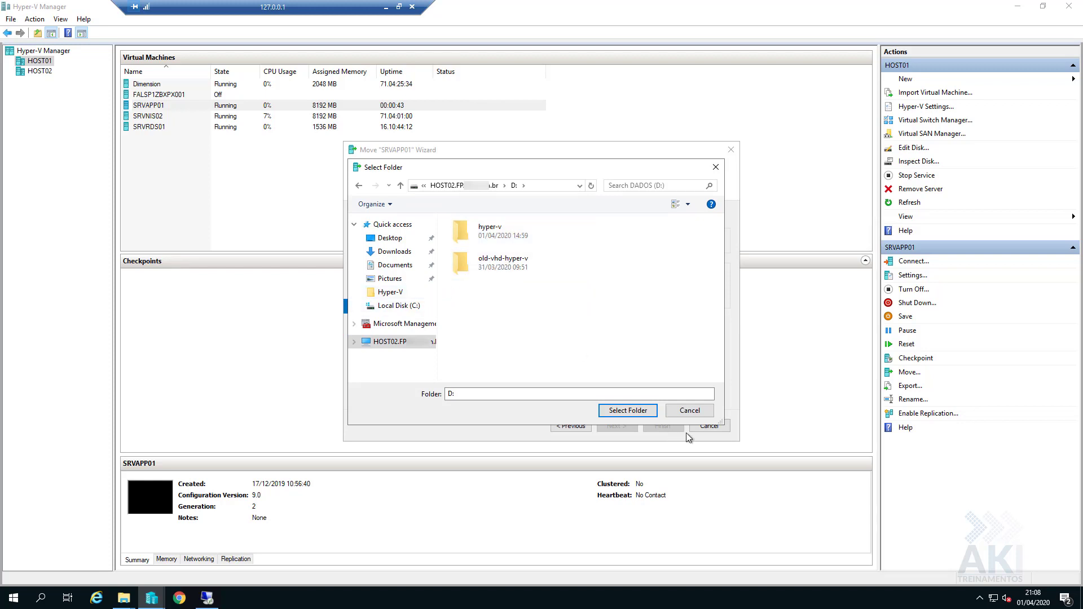
click(689, 411)
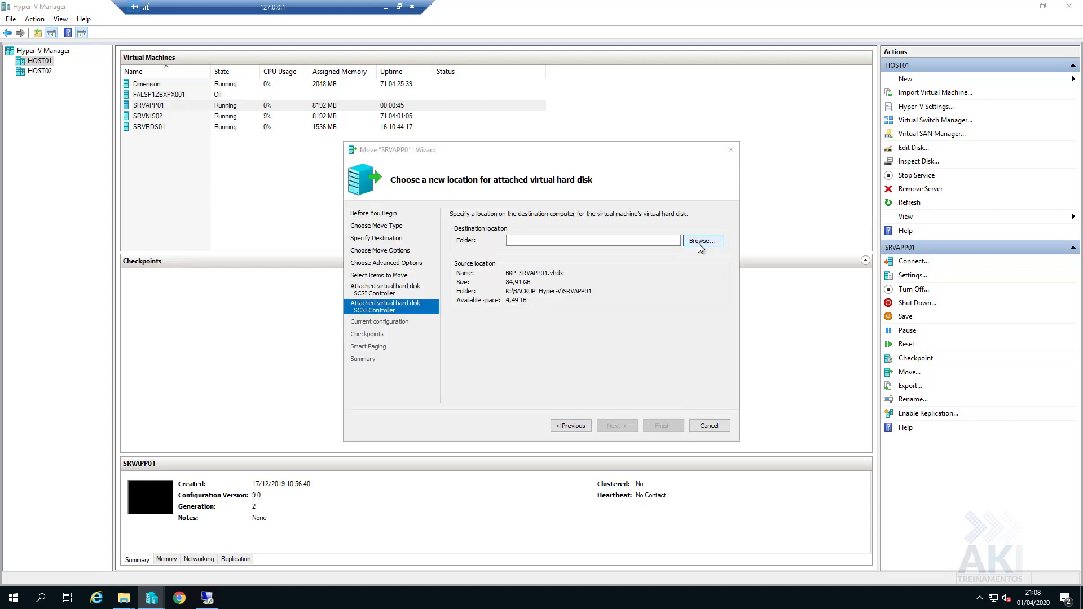
Set E:\hyper-v\srvapp01\virtual hard disks\ as the destination for BKP_SRVAPP01.vhdx and recheck both attached disks' destinations
click(702, 240)
double_click(509, 330)
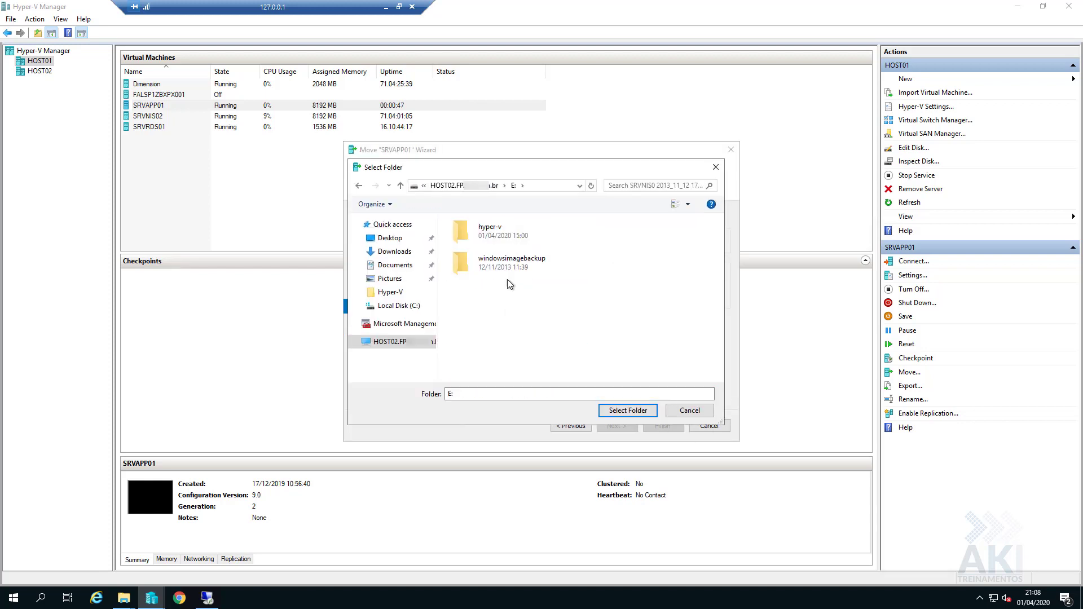
click(501, 240)
double_click(501, 239)
double_click(485, 235)
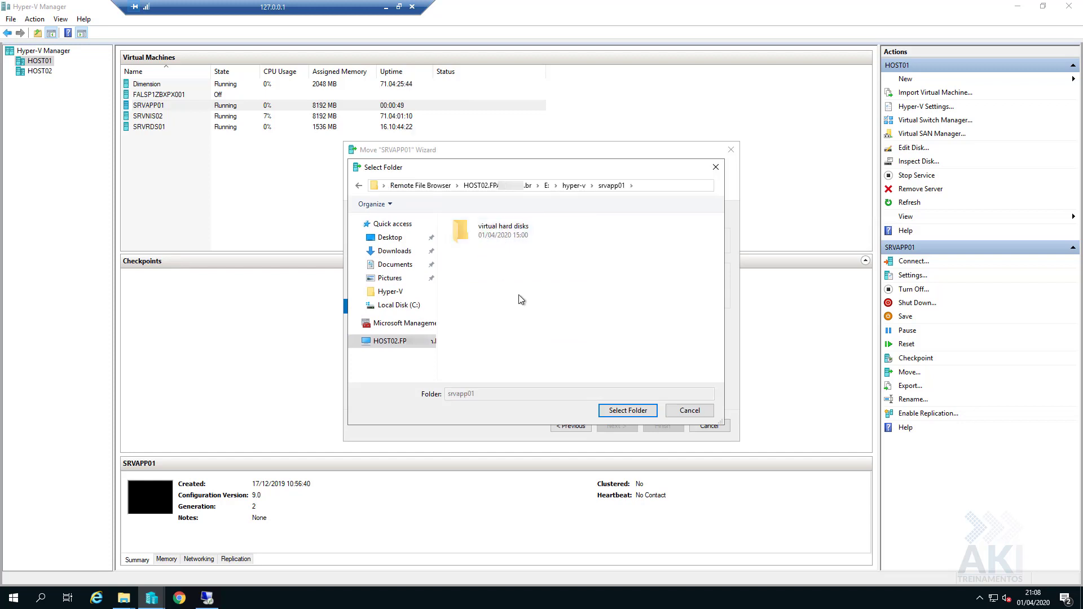
double_click(503, 236)
click(620, 410)
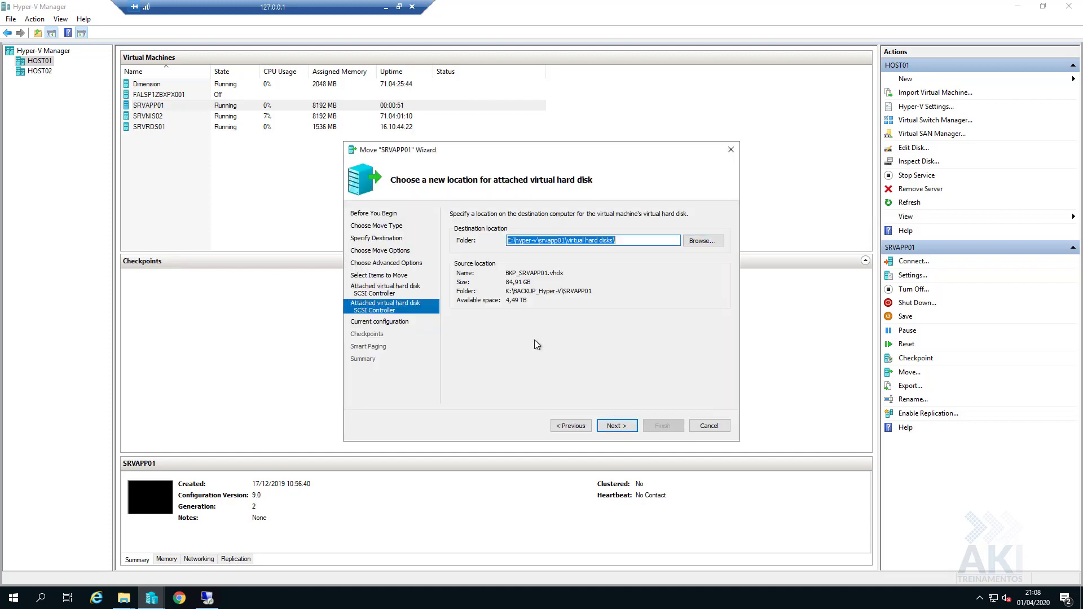
click(395, 289)
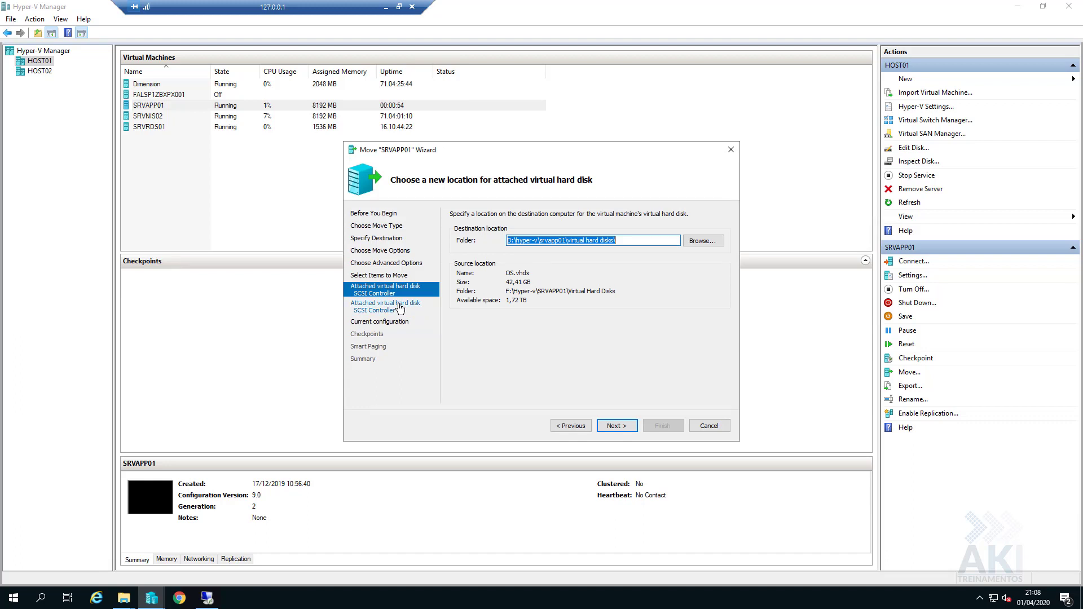
click(394, 307)
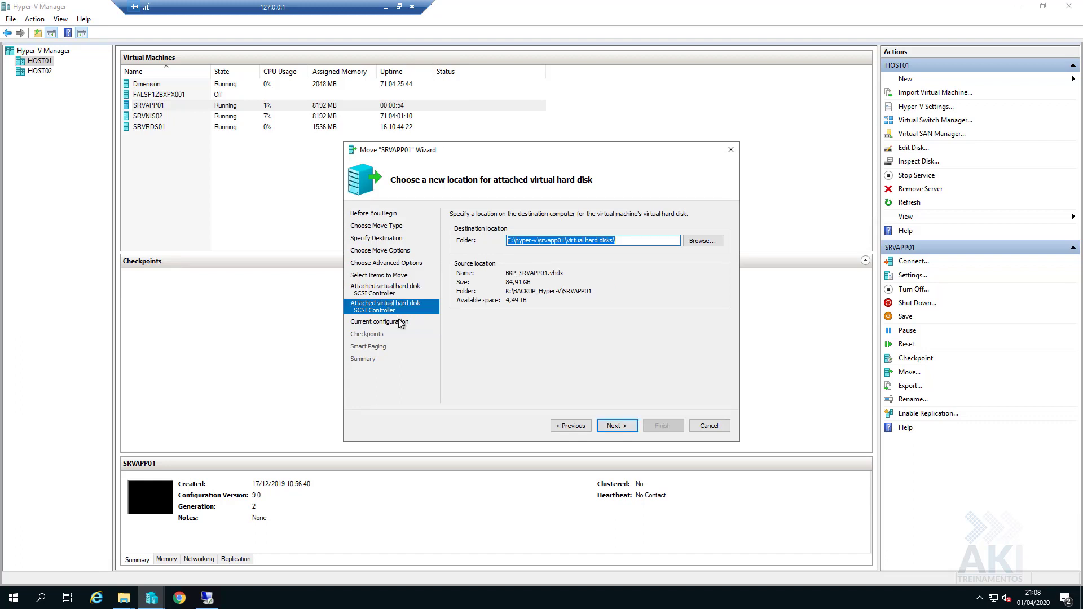
click(617, 425)
Set D:\hyper-v\srvapp01\ on HOST02 as the destination folder for the virtual machine's current configuration
click(703, 241)
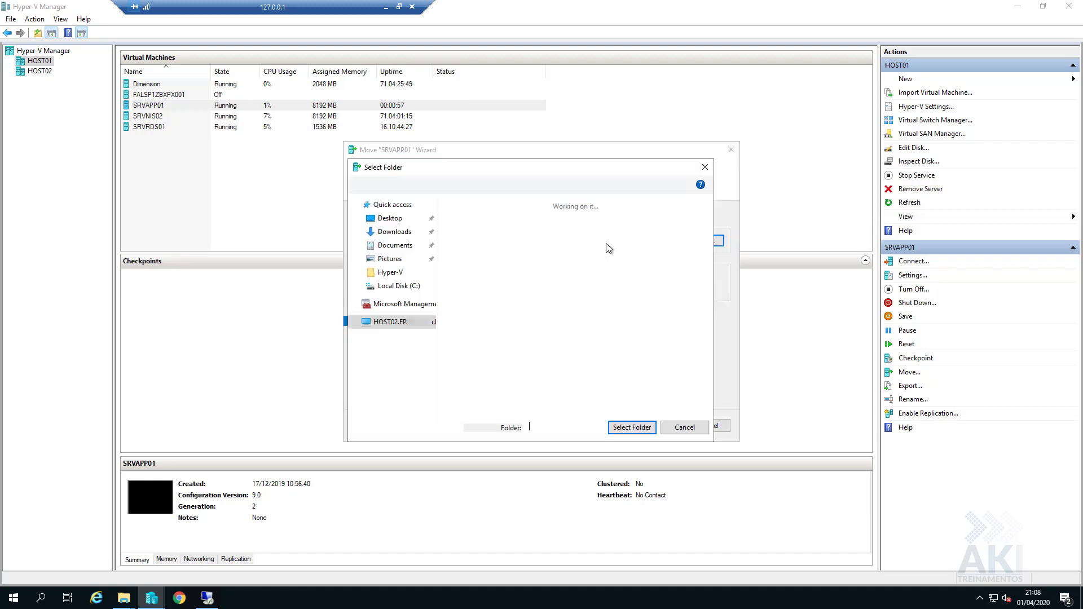
double_click(520, 234)
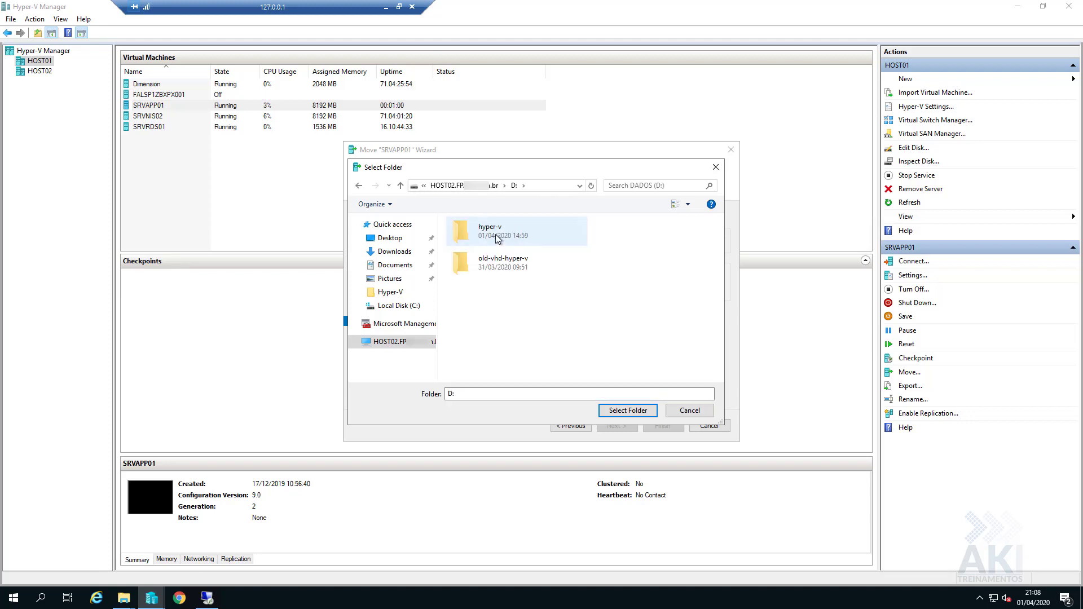
double_click(495, 236)
double_click(485, 236)
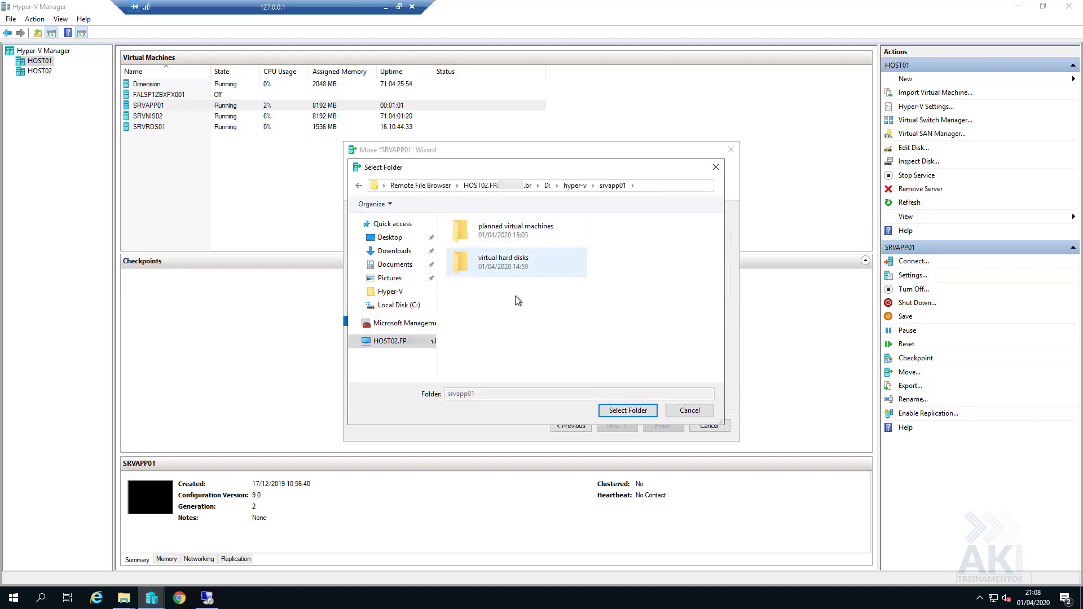
click(625, 412)
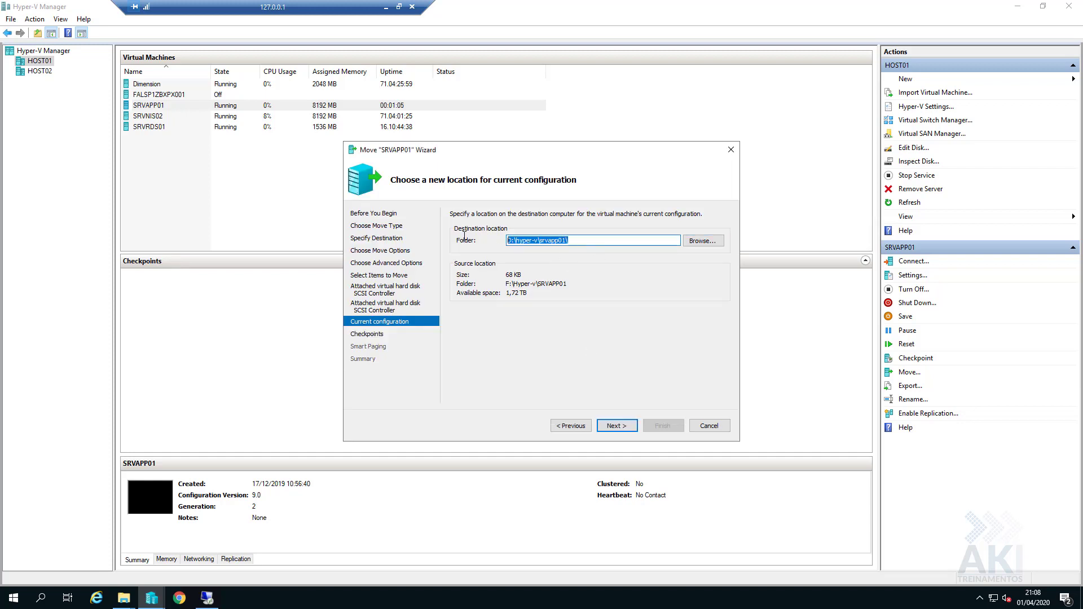
click(618, 426)
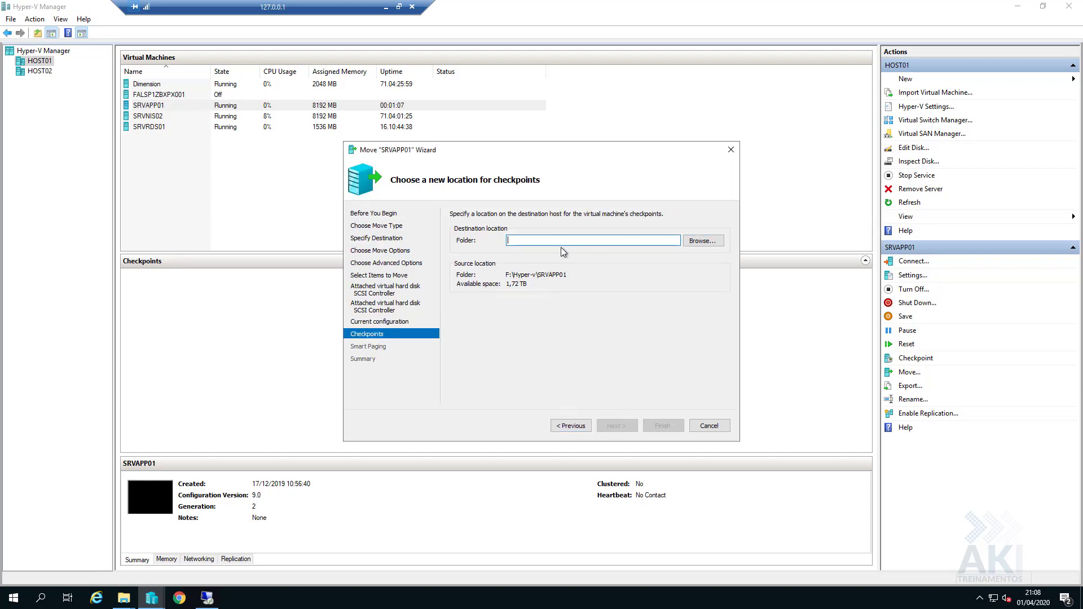
Set the checkpoints and Smart Paging destination folders to D:\hyper-v\srvapp01\ and try to move SRVAPP01 to HOST02
text(D:\hyper-v\srvapp01\)
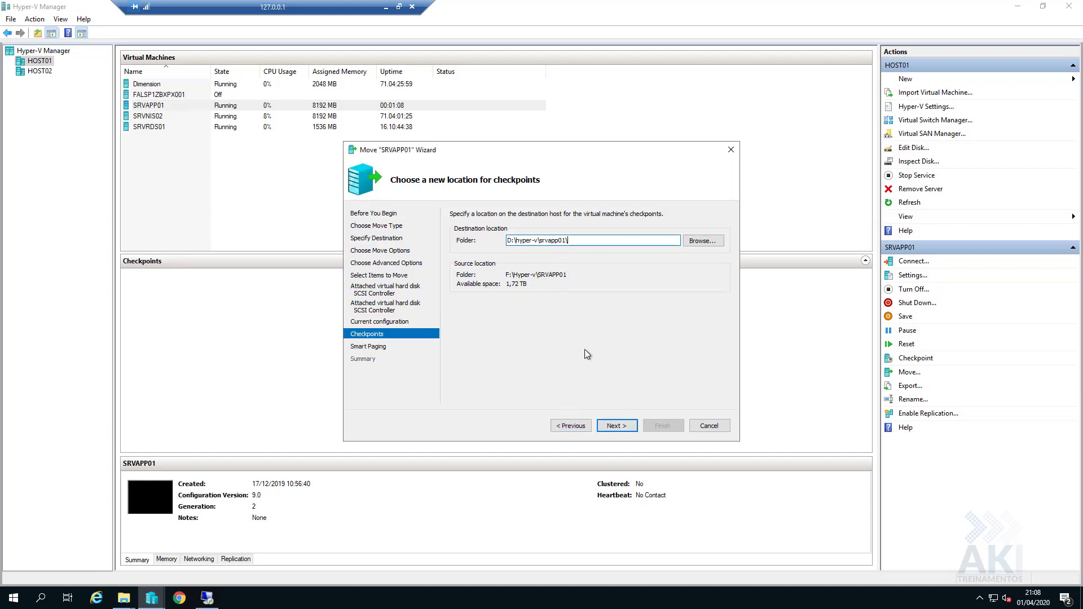
click(617, 425)
text(D:\hyper-v\srvapp01\)
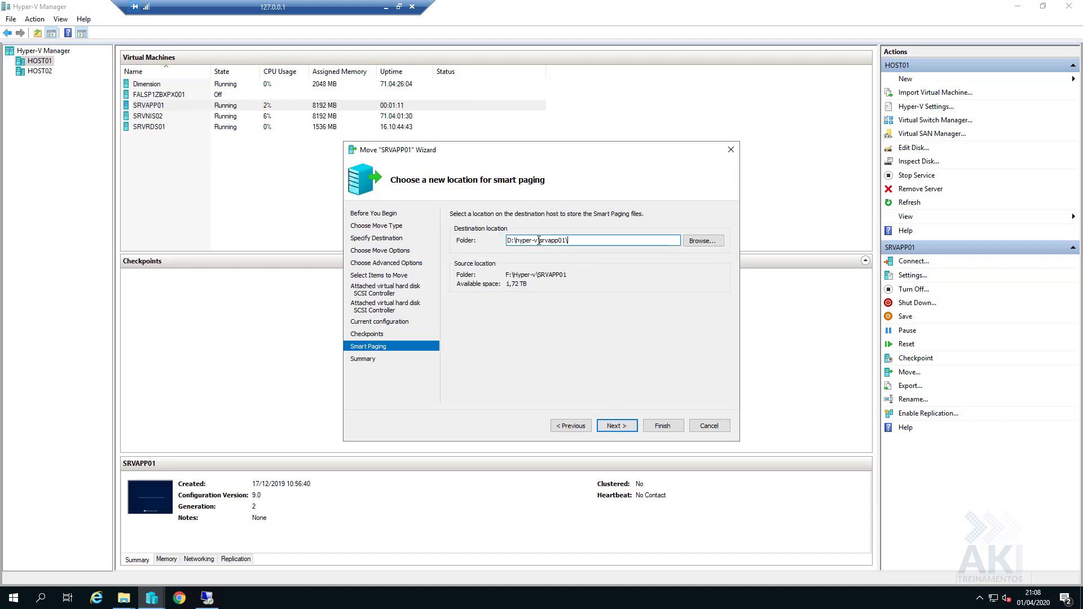
click(616, 426)
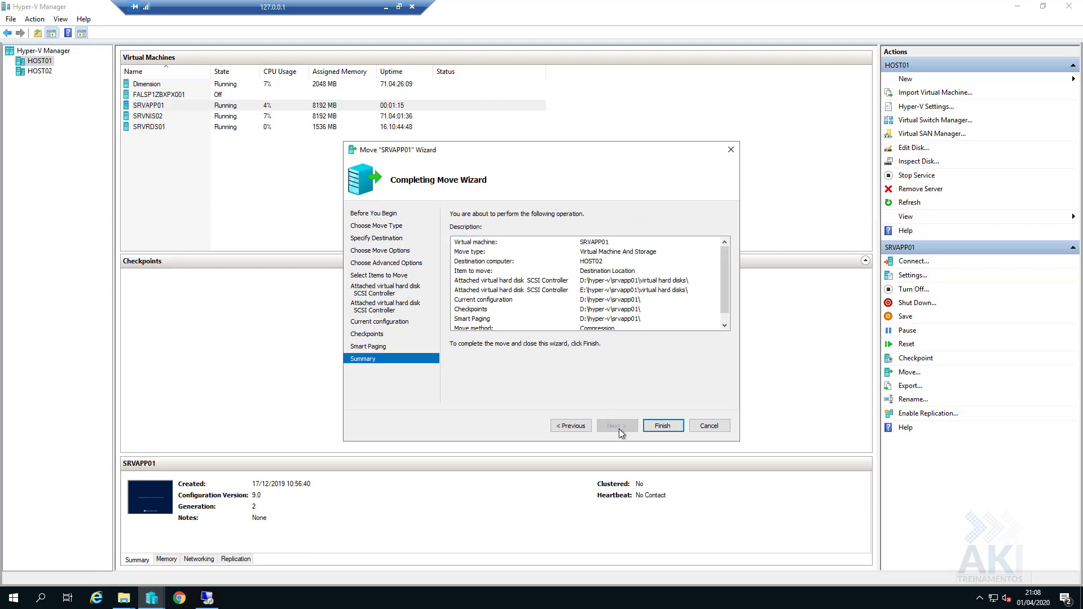
click(661, 427)
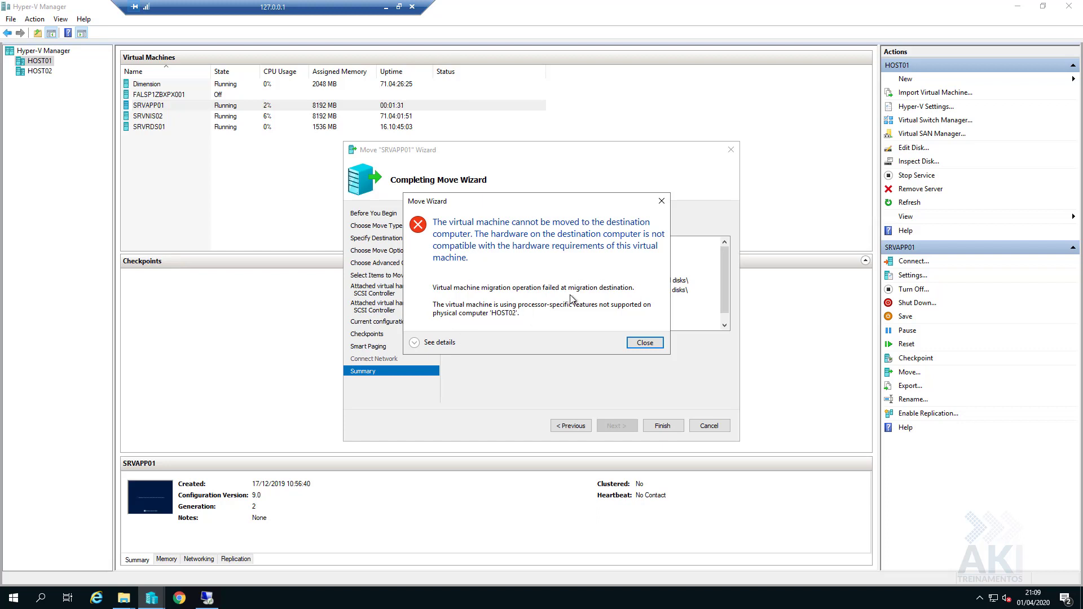
click(645, 344)
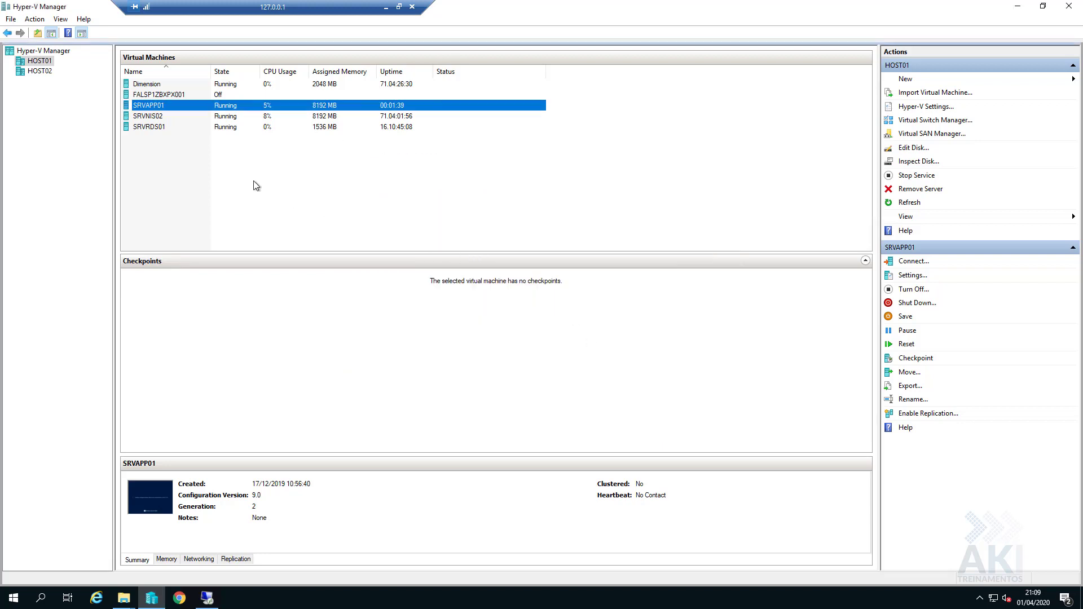
Connect to SRVAPP01's console and sign in with the administrator account password, dismissing the Shutdown Event Tracker
double_click(227, 107)
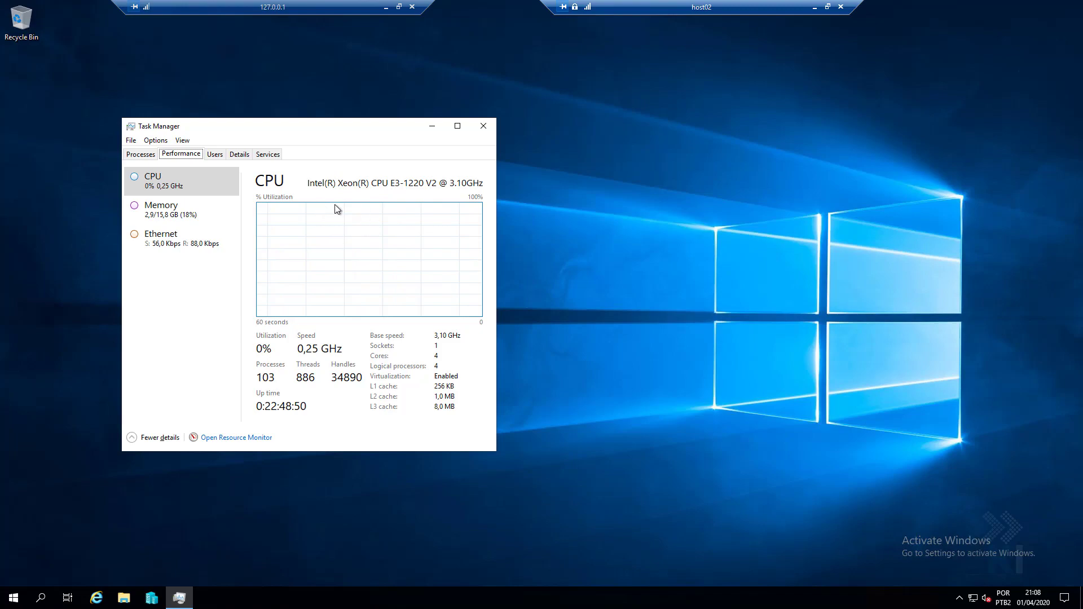
click(815, 6)
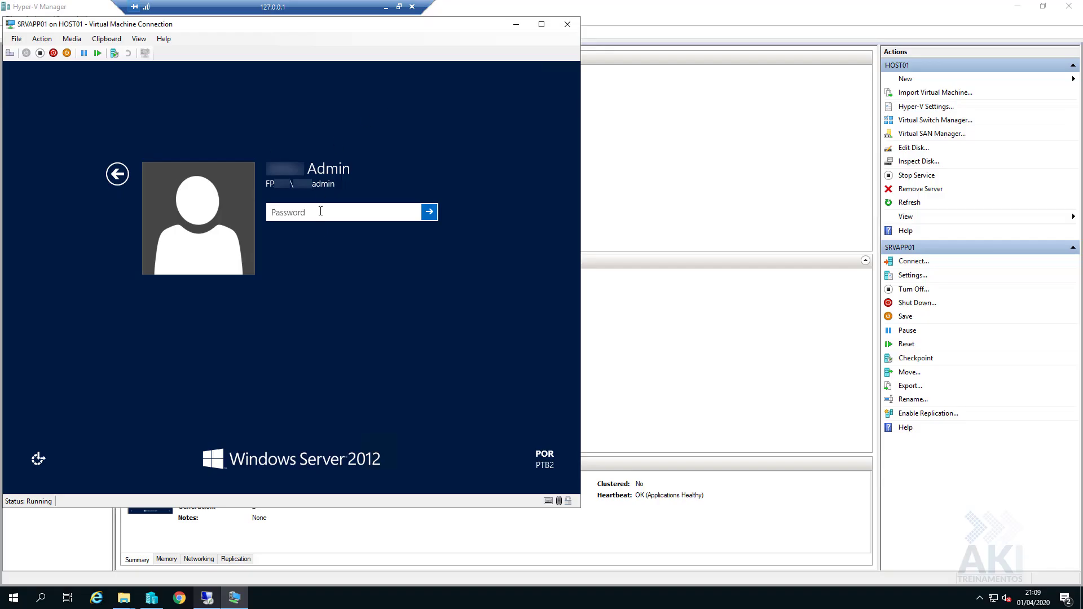
text(••)
key(Return)
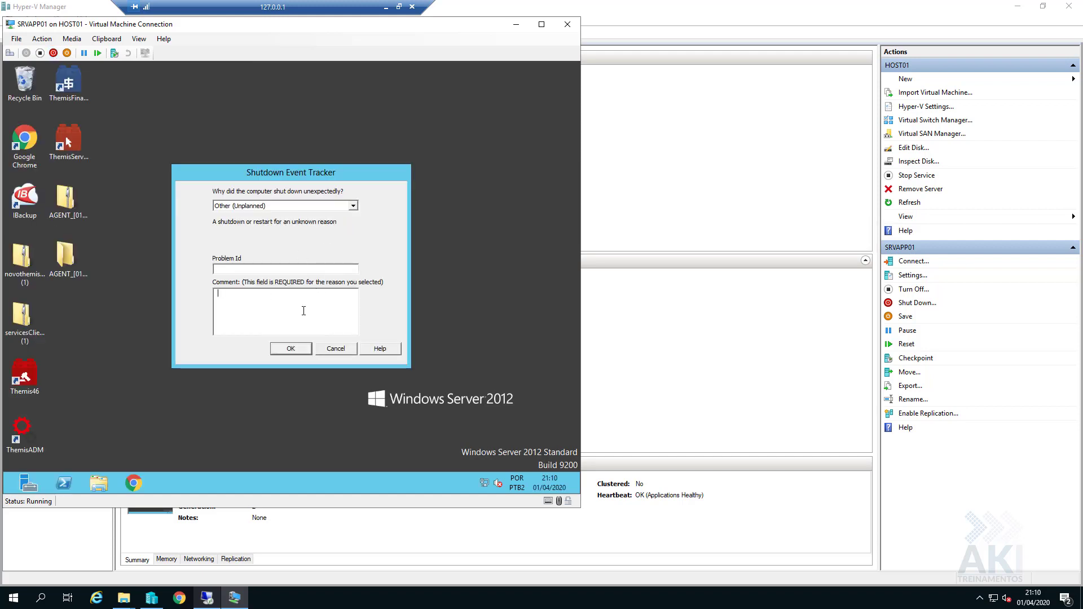
key(Escape)
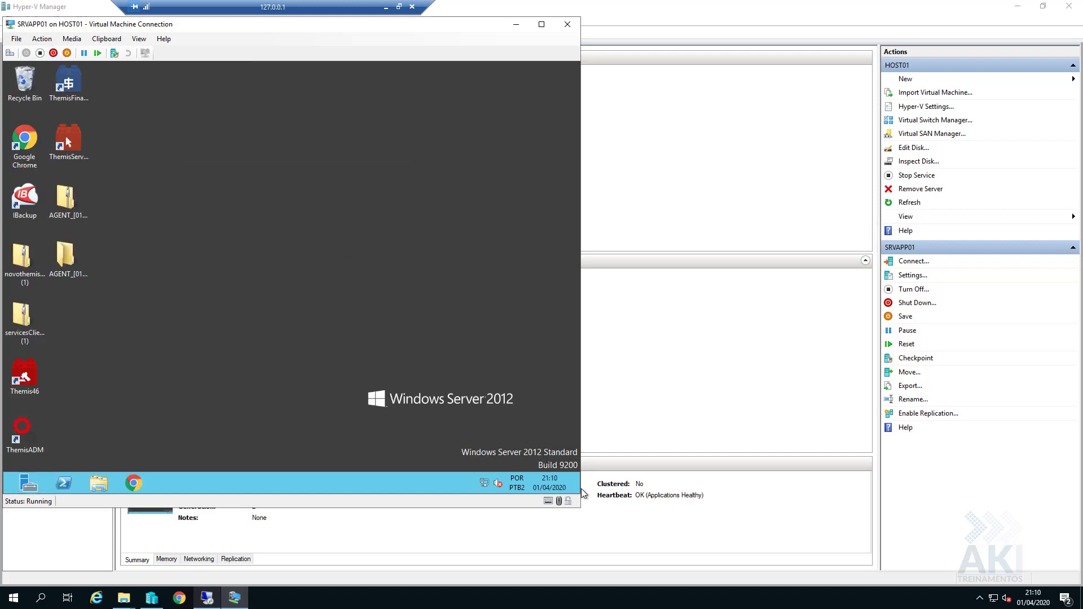
Shut down SRVAPP01 from within its Windows Server 2012 guest session
mouse_move(579, 419)
key(super+i)
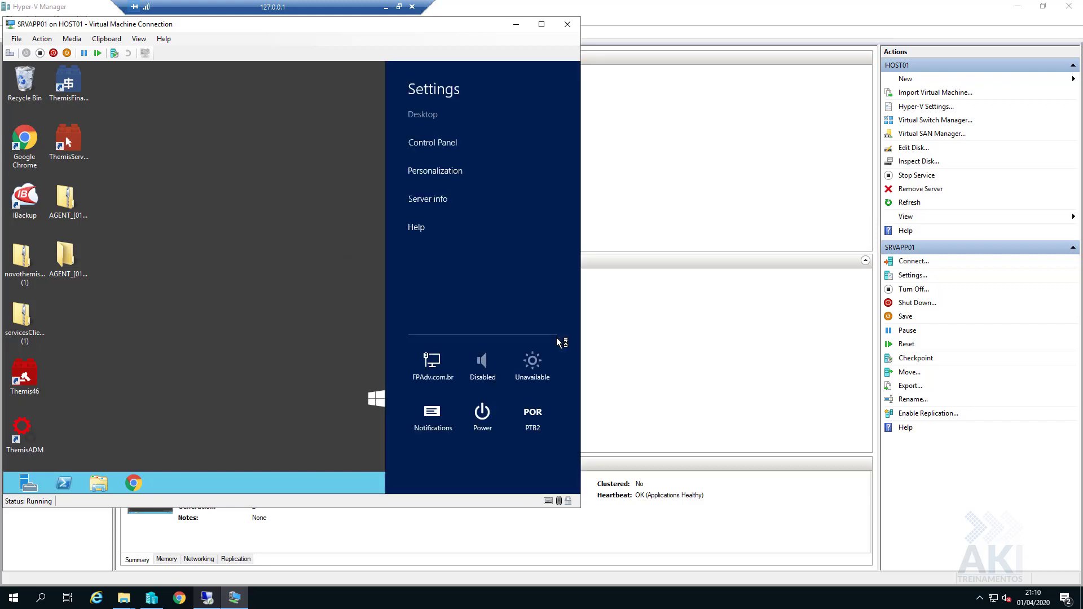
click(484, 435)
click(479, 357)
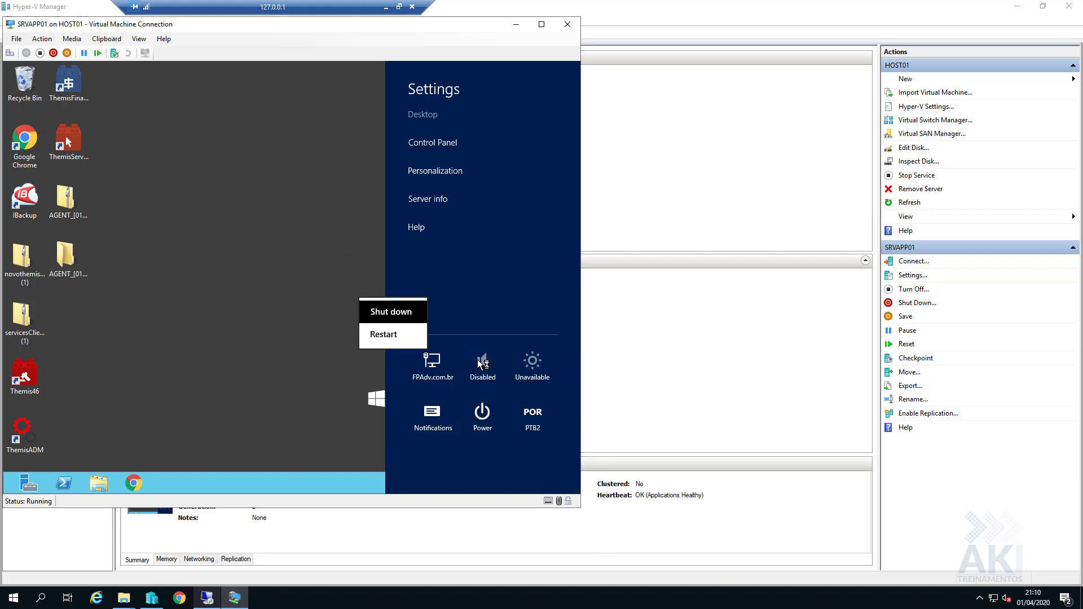
click(530, 373)
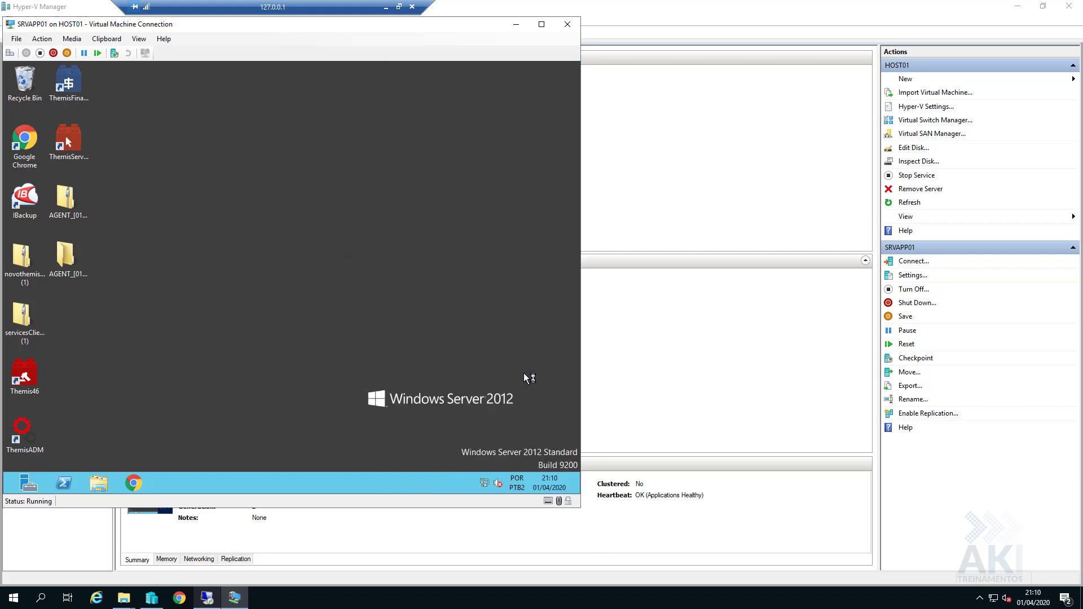
Switch to the HOST02 remote session, review the Hyper-V Ethernet virtual switch properties, and return to HOST01
click(215, 599)
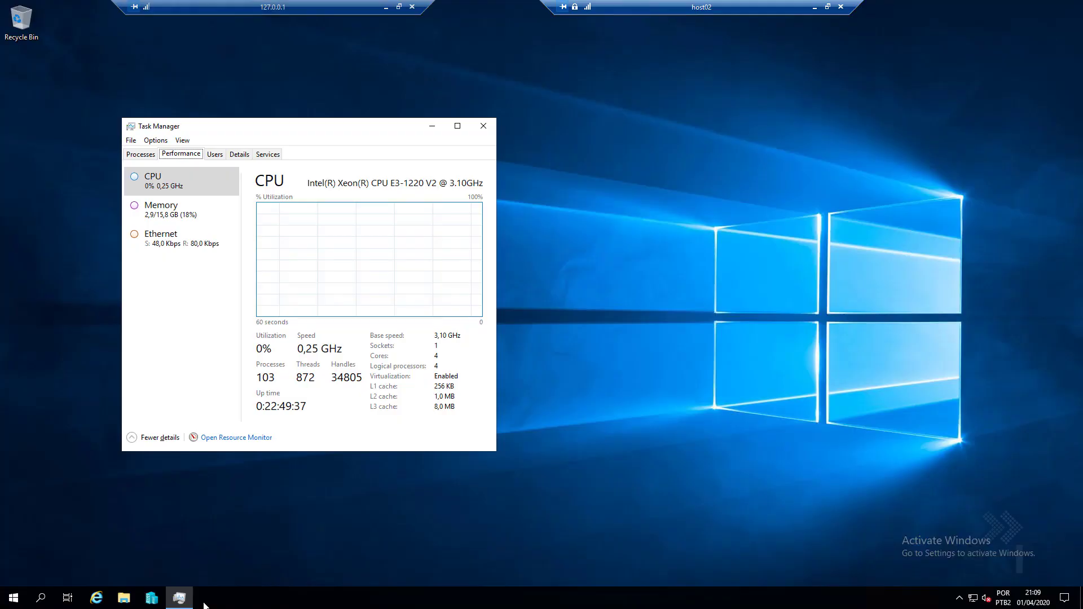
click(430, 127)
click(151, 599)
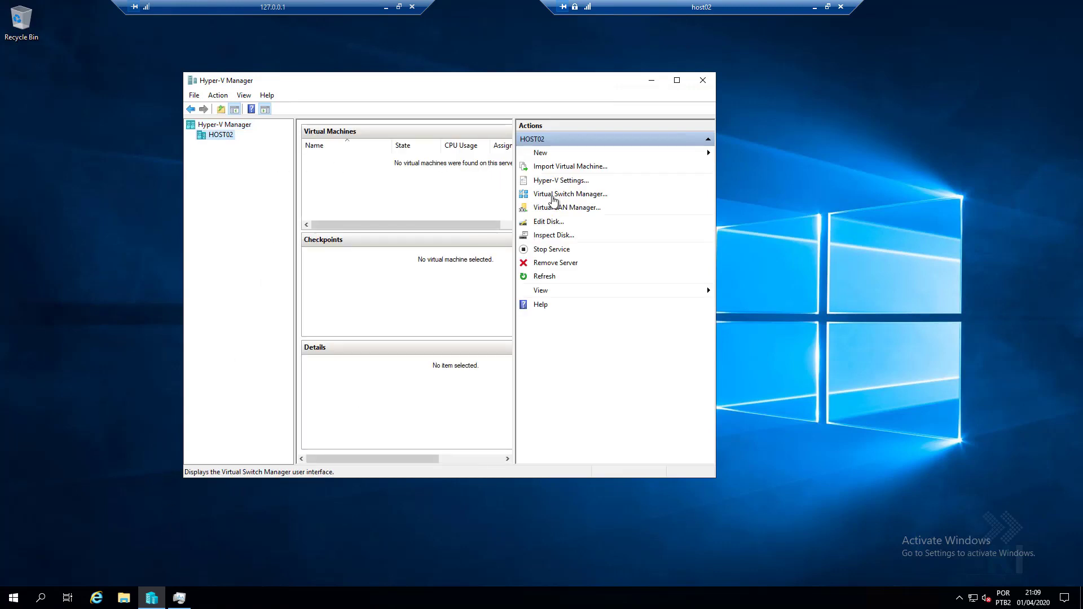
click(553, 196)
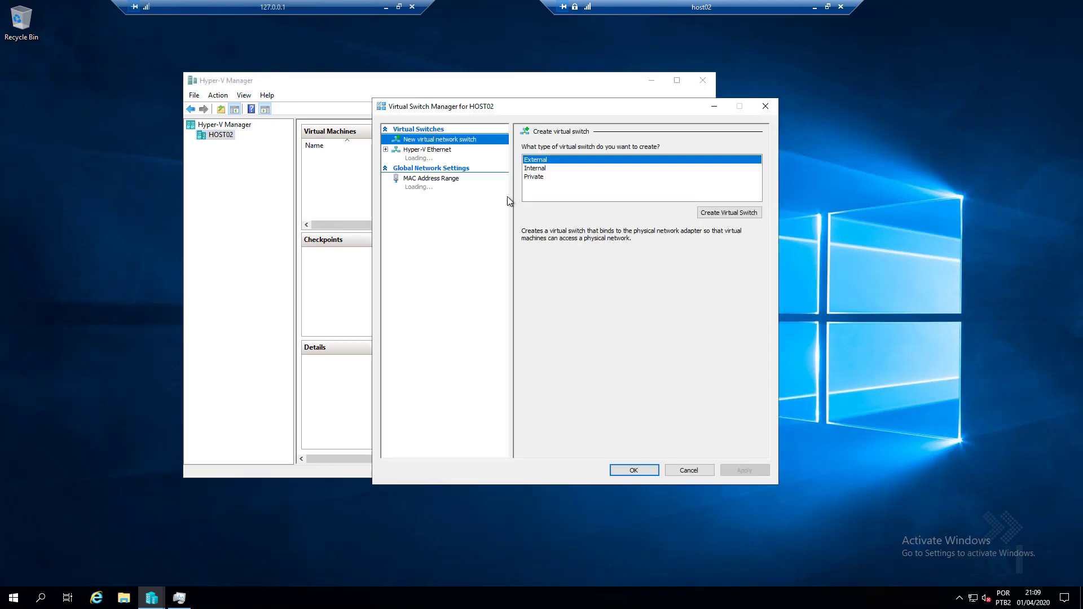
click(436, 155)
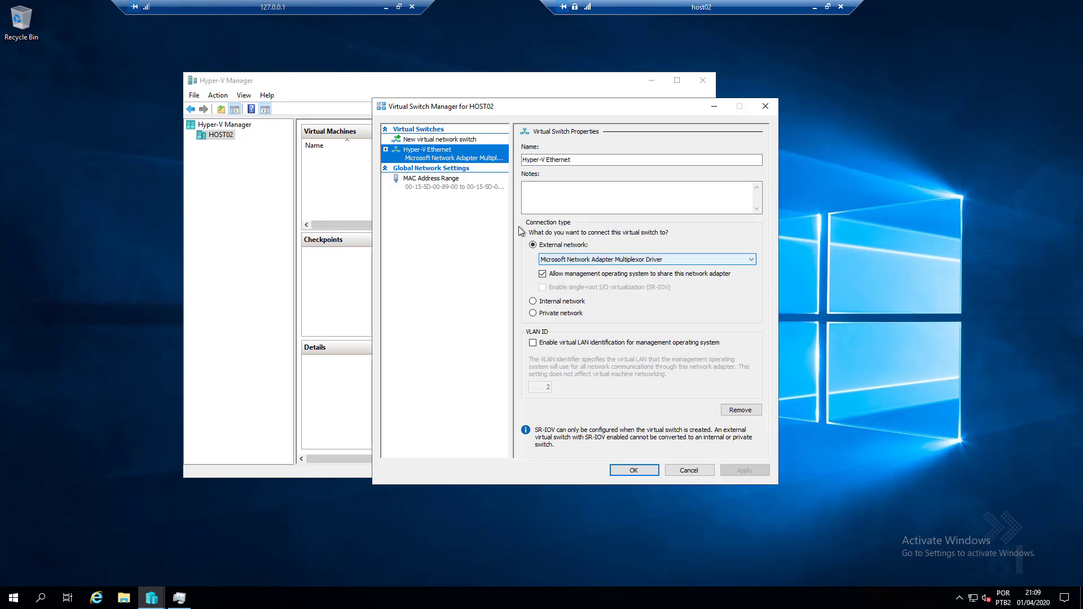
click(766, 106)
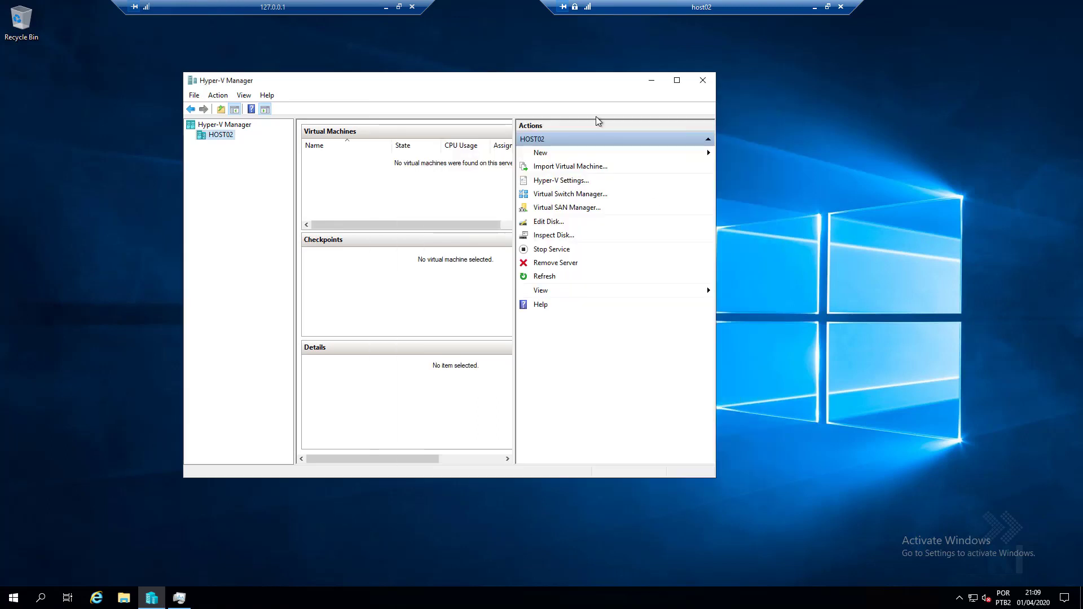
click(815, 7)
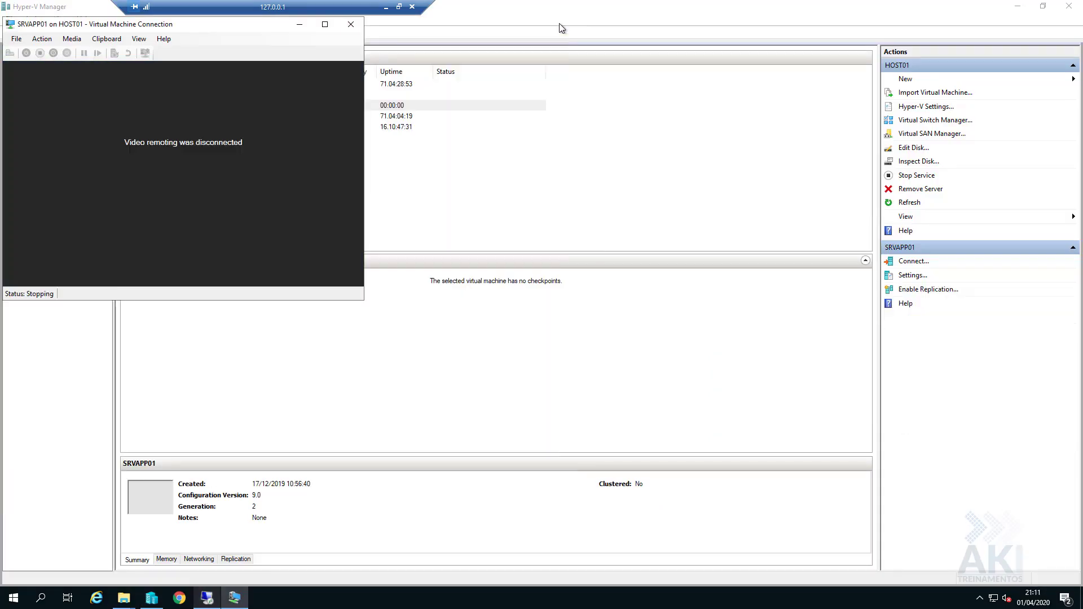
Close SRVAPP01's console and start moving the virtual machine with HOST02 as the destination computer
click(352, 26)
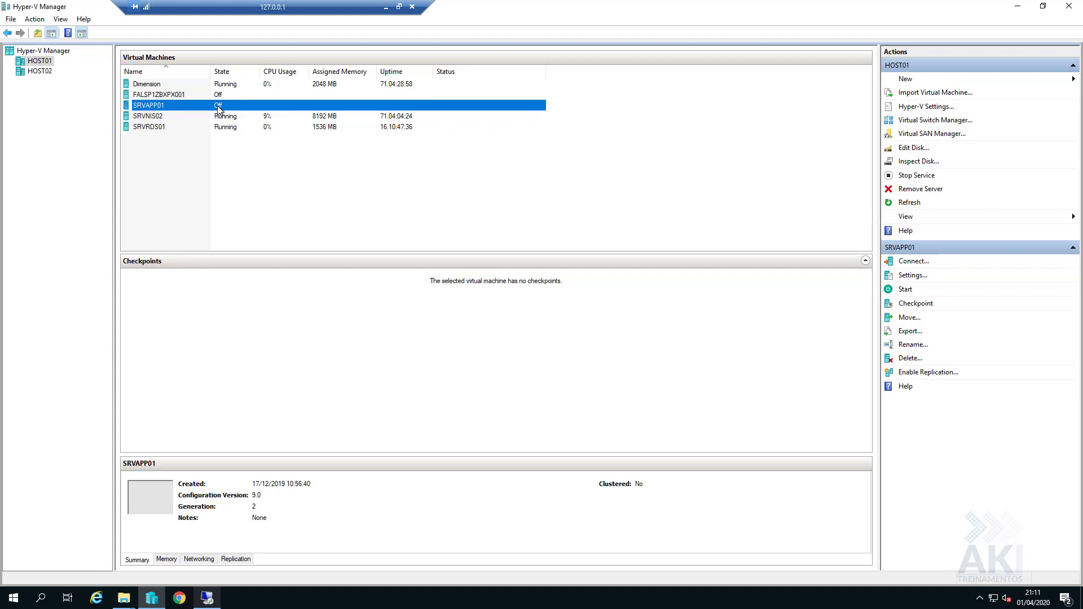
click(906, 319)
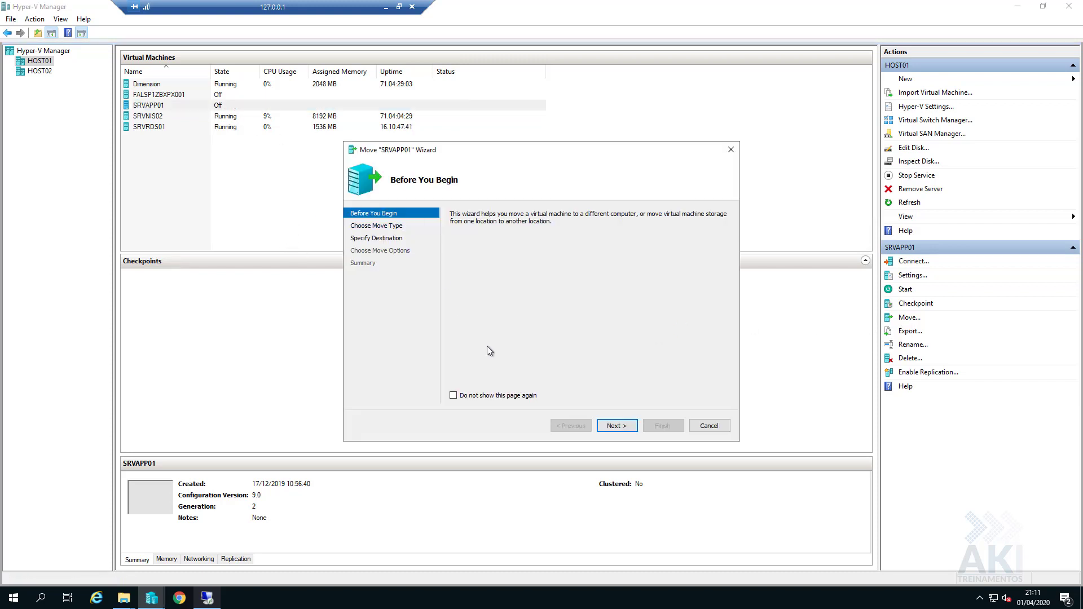
click(609, 426)
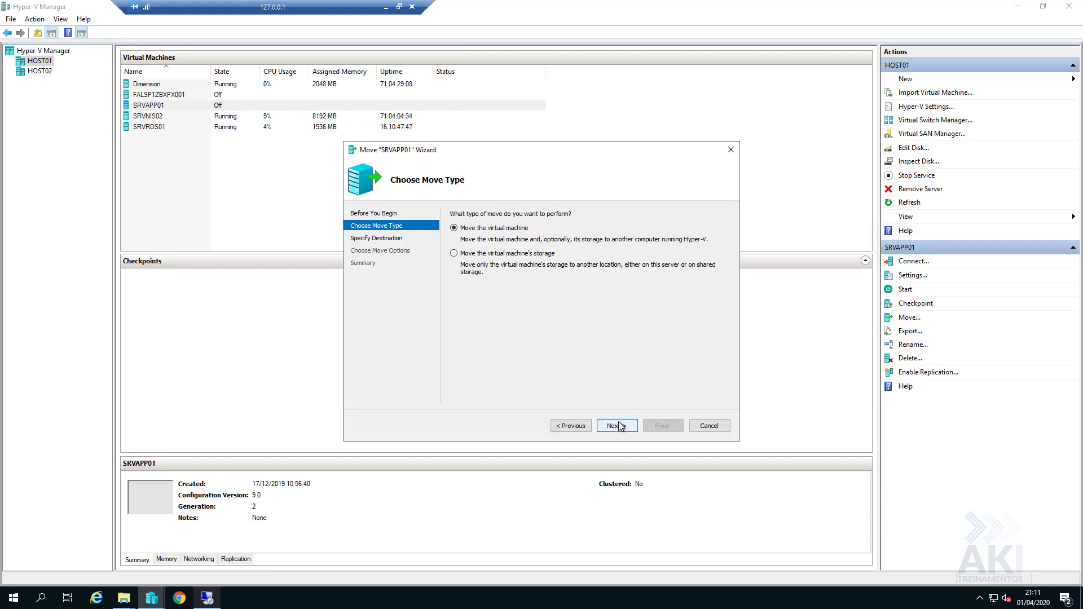
click(616, 427)
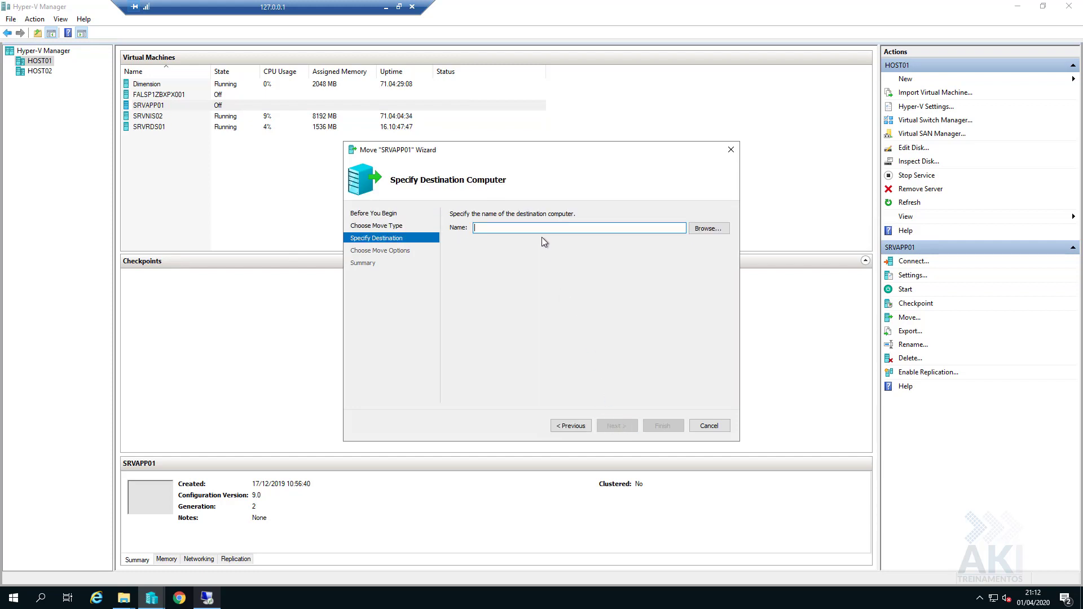
text(HOST02)
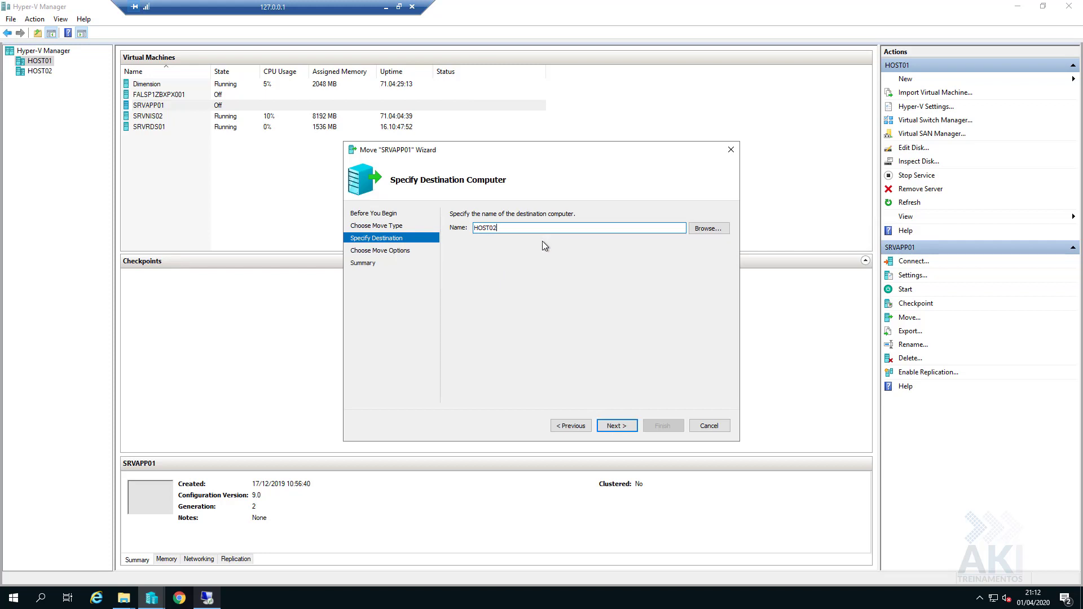
click(616, 427)
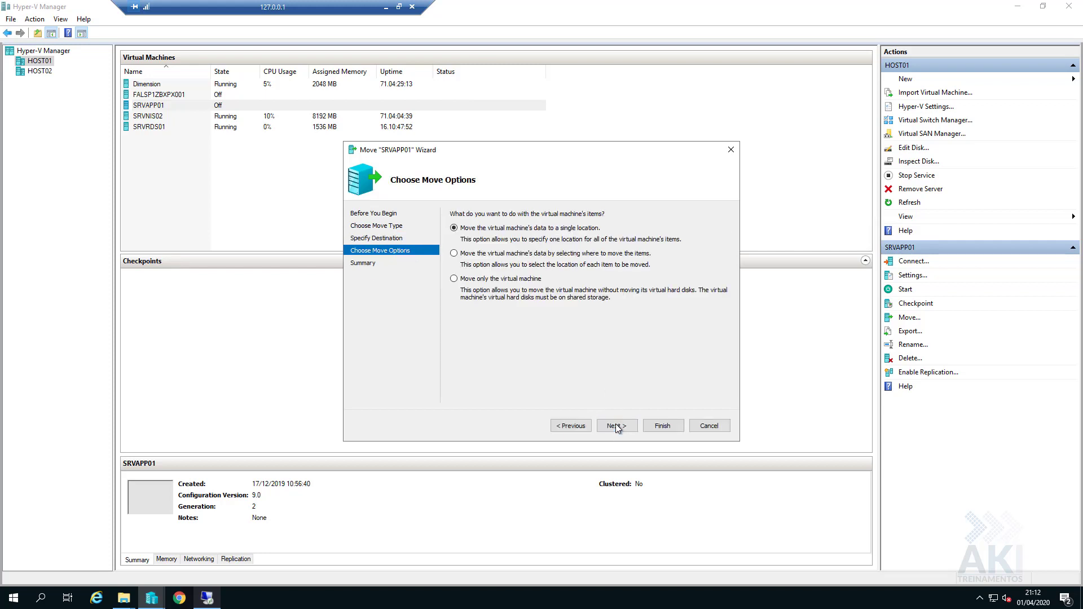
Choose to move the virtual machine's items to different locations, keeping both virtual disks, current configuration, checkpoints and Smart Paging selected
click(507, 255)
click(617, 426)
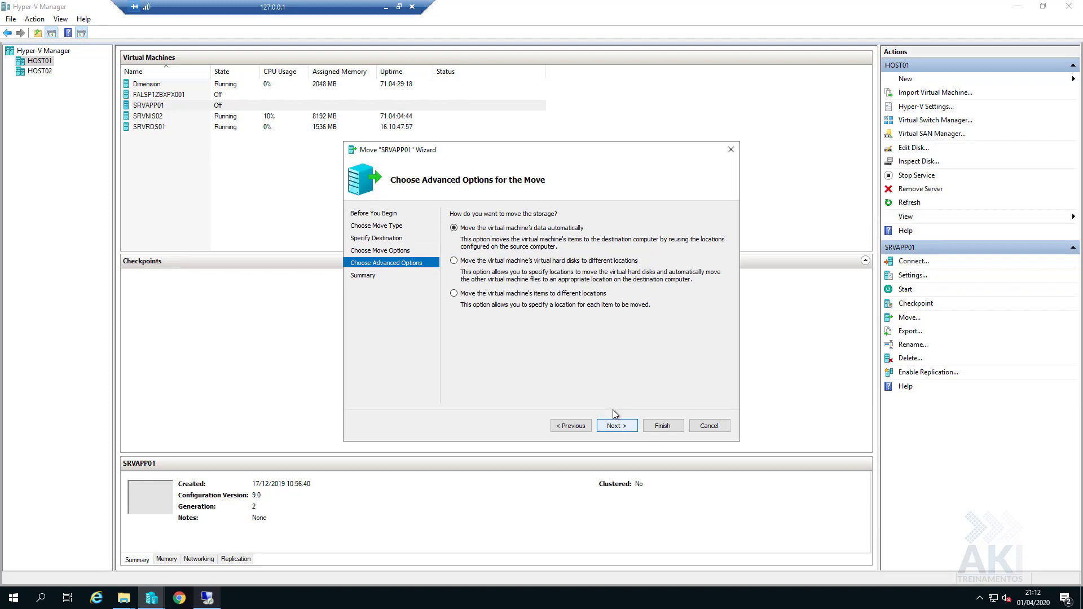
click(478, 294)
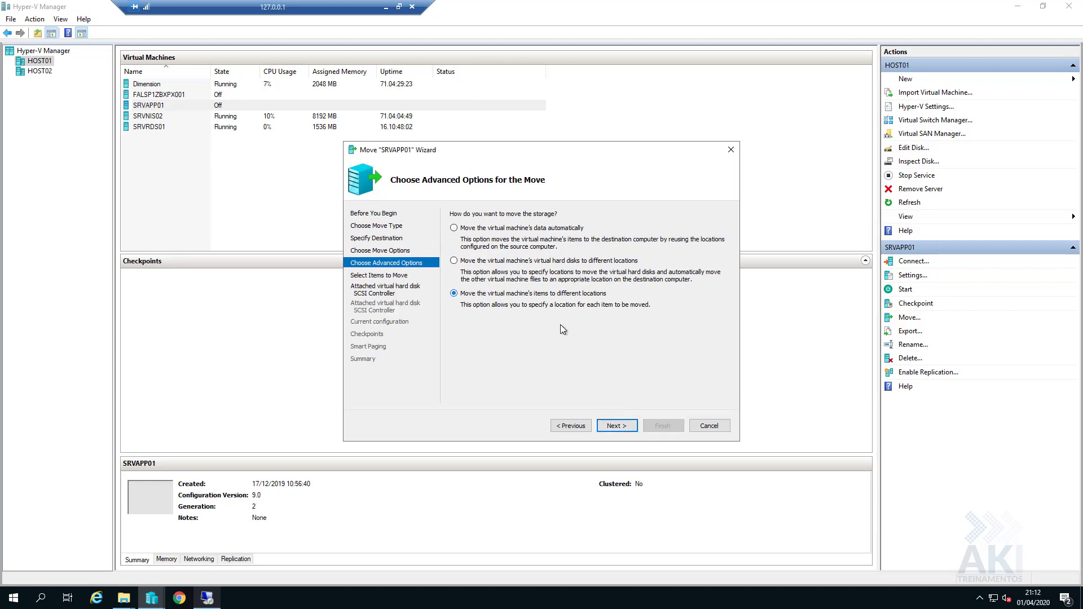
click(617, 427)
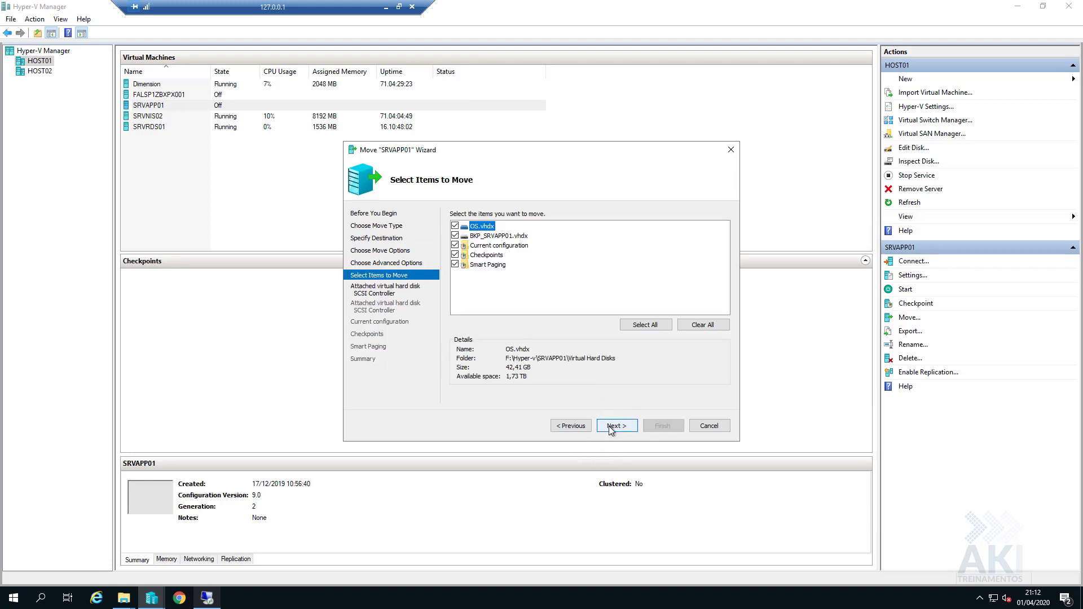
click(609, 426)
Set the destination folder for OS.vhdx to D:\hyper-v\srvapp01\virtual hard disks\ on HOST02
click(702, 242)
click(502, 236)
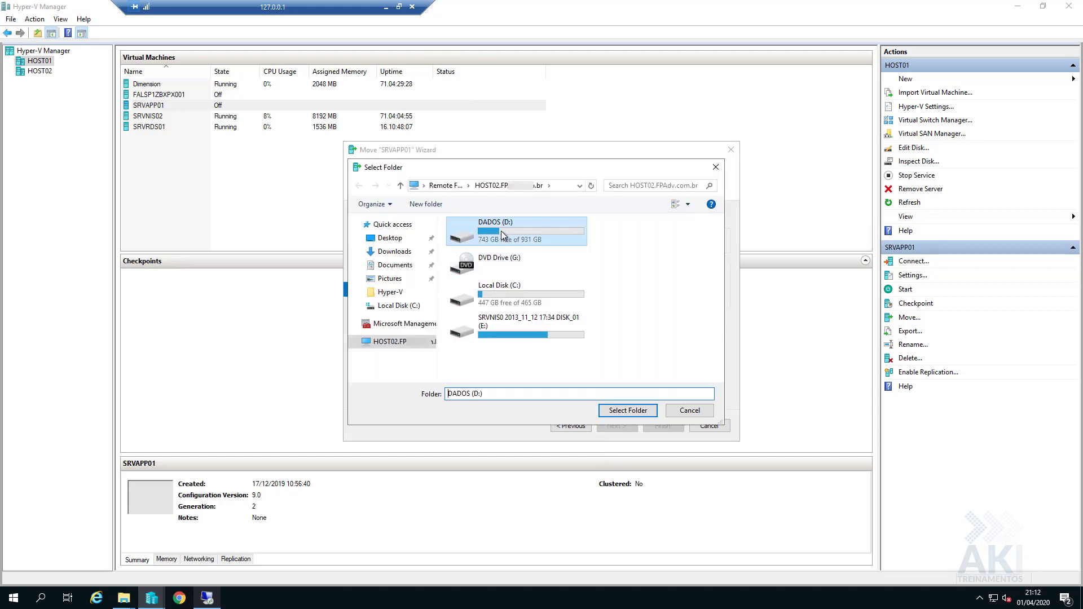
double_click(502, 235)
double_click(487, 229)
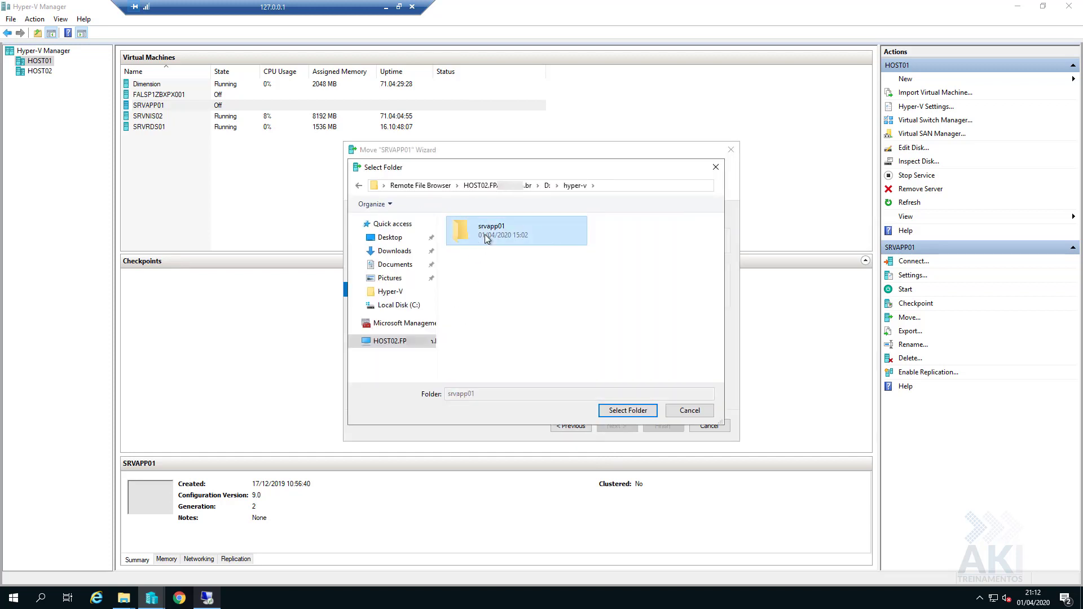
double_click(485, 234)
double_click(484, 260)
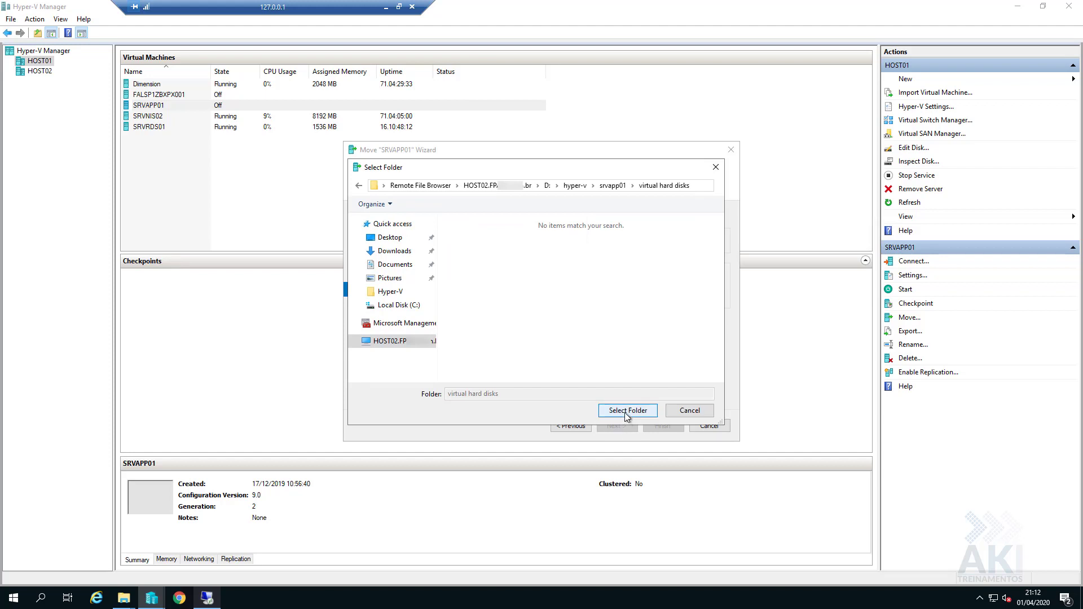
click(627, 412)
click(617, 425)
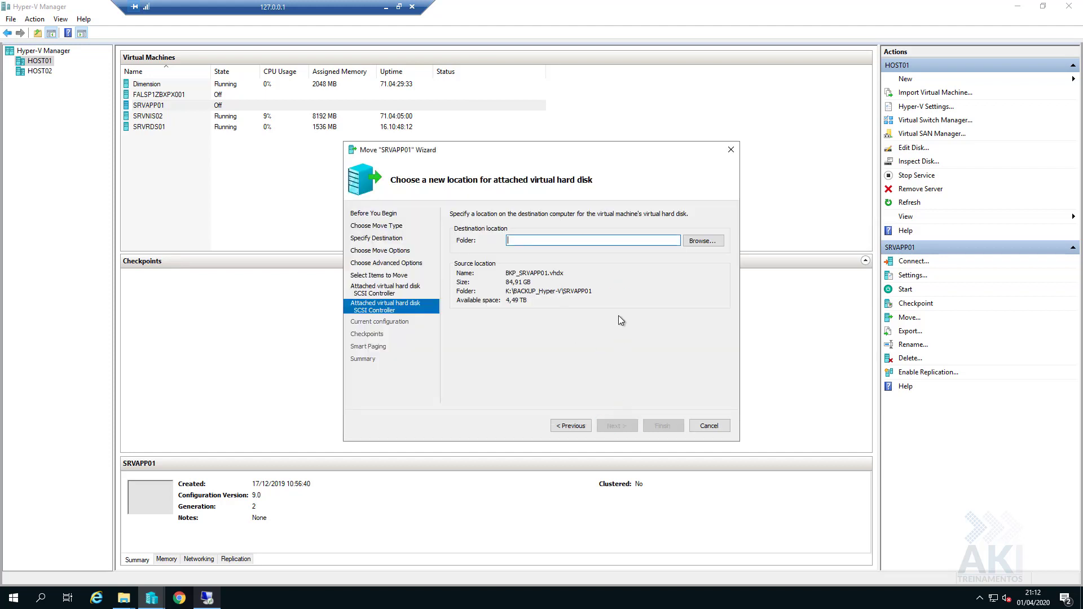
Set the destination folder for BKP_SRVAPP01.vhdx to E:\hyper-v\srvapp01\virtual hard disks\ on HOST02
click(703, 242)
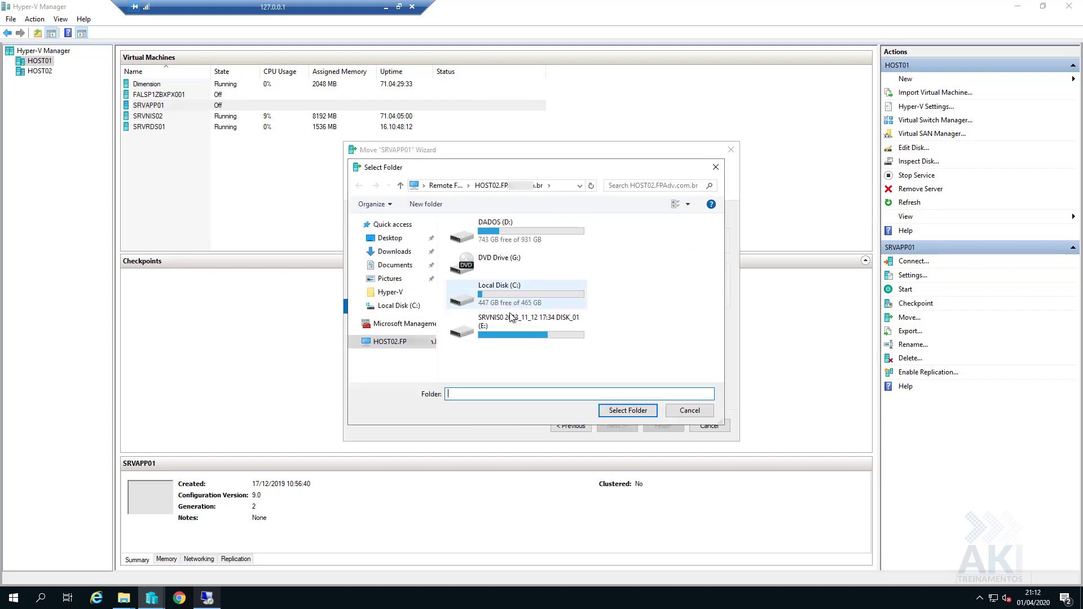
double_click(510, 338)
double_click(486, 232)
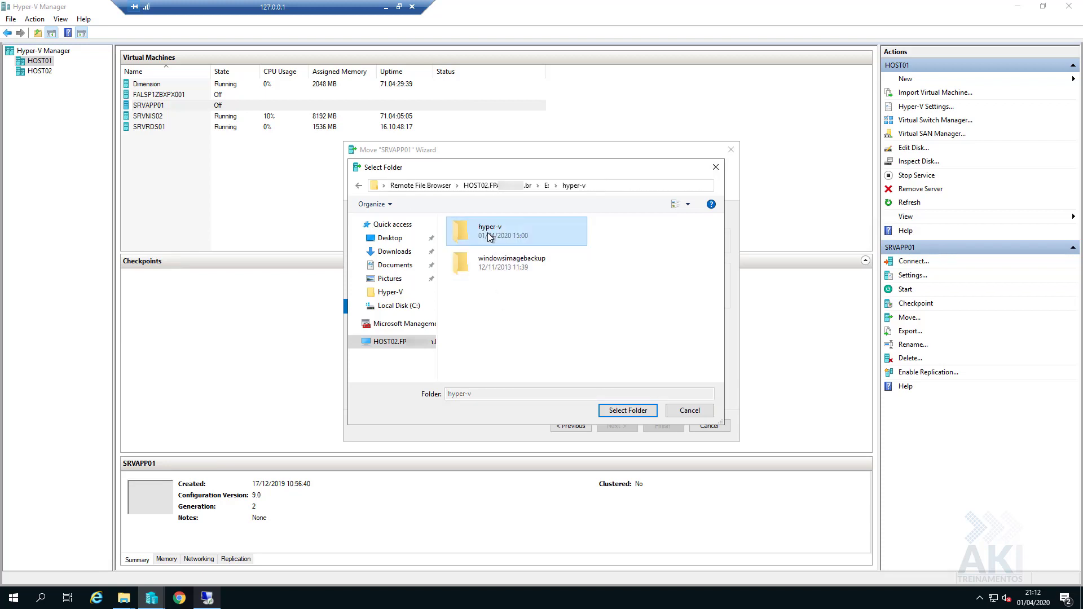
double_click(488, 235)
double_click(491, 240)
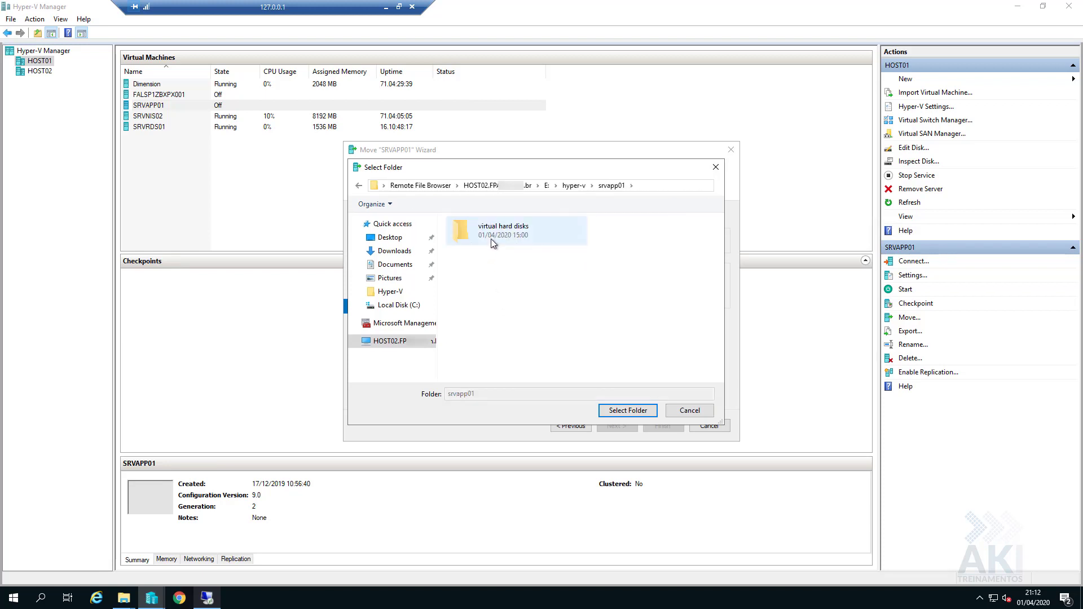
click(626, 410)
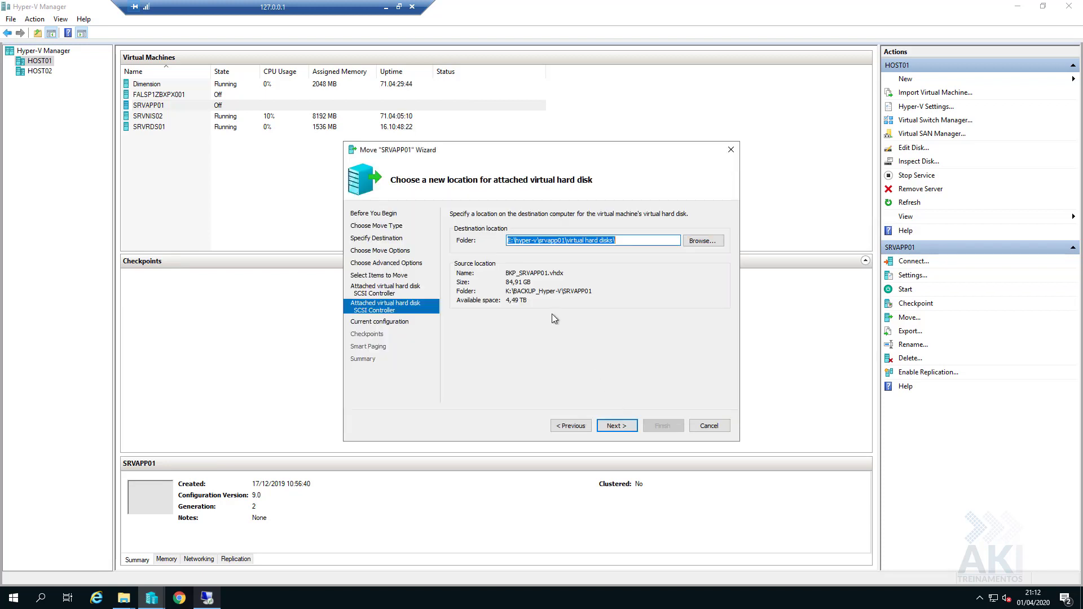
click(610, 430)
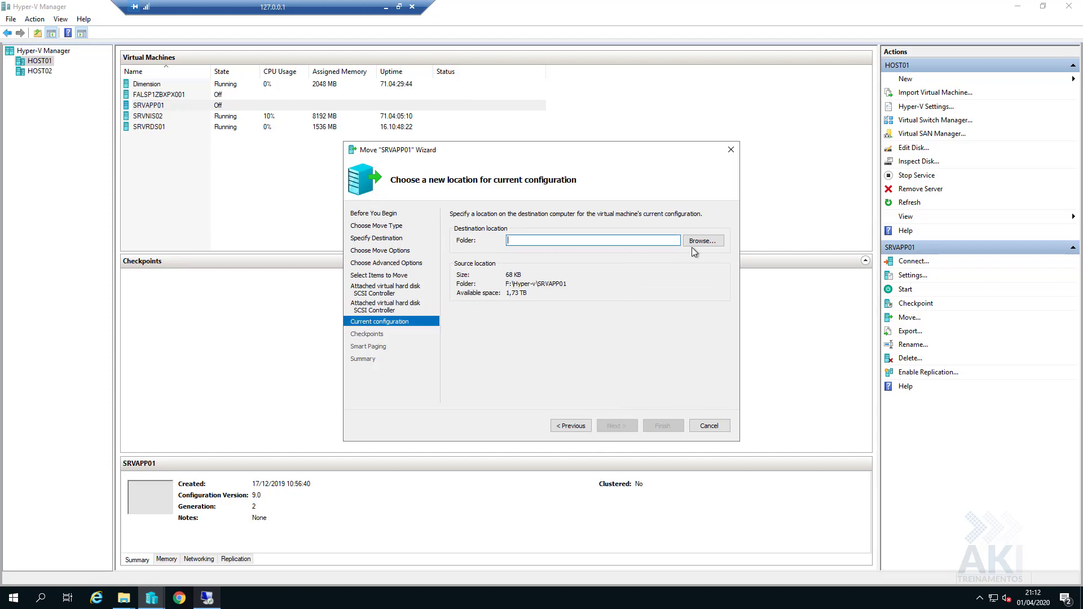
Set the current configuration's destination folder to D:\hyper-v\srvapp01\ on HOST02
click(697, 242)
double_click(503, 232)
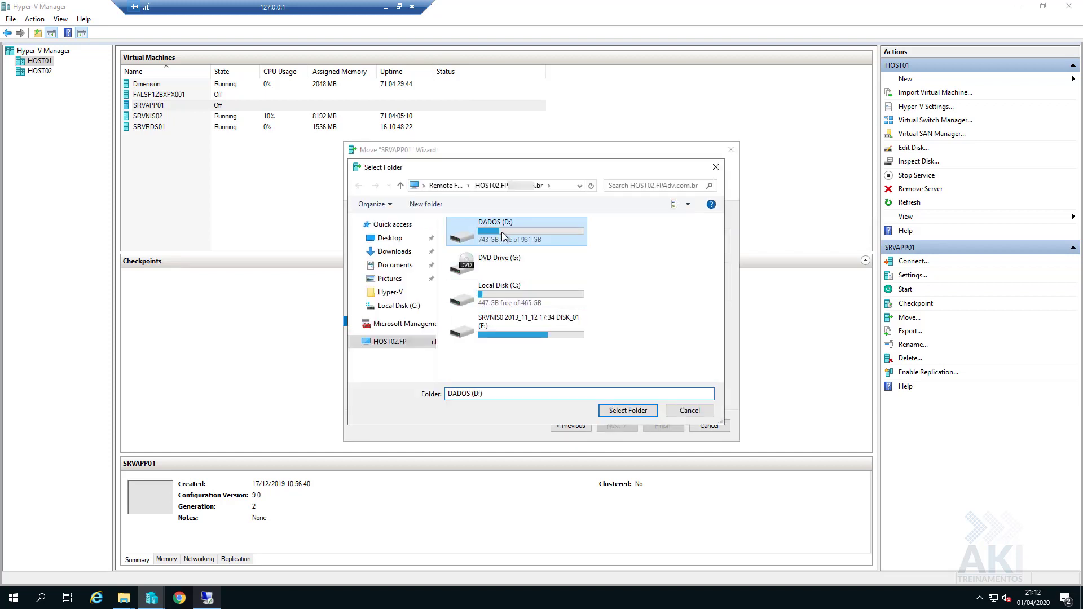
double_click(488, 233)
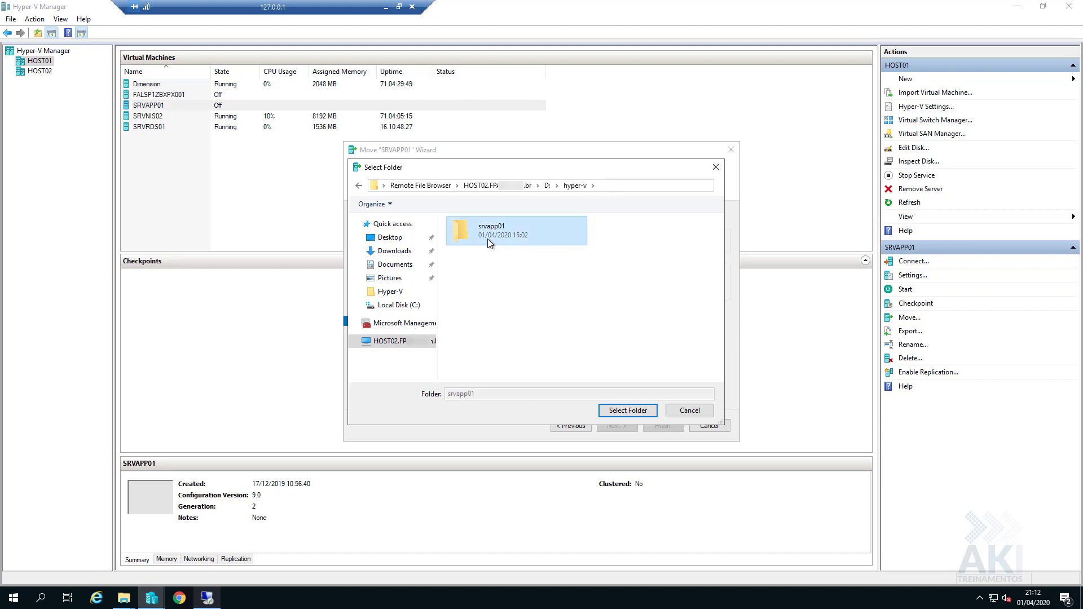
double_click(487, 238)
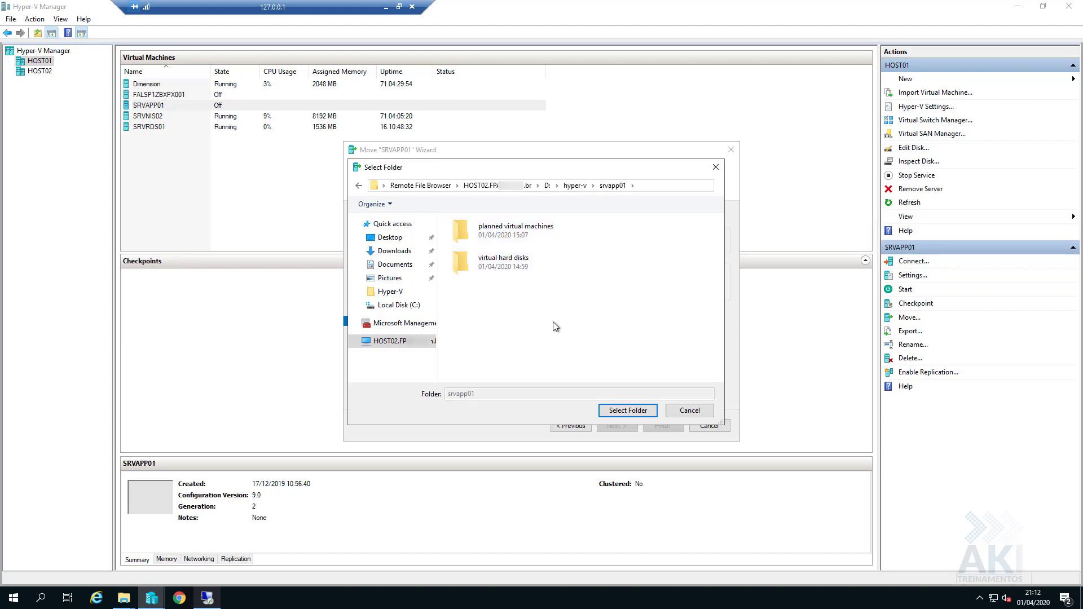
click(621, 411)
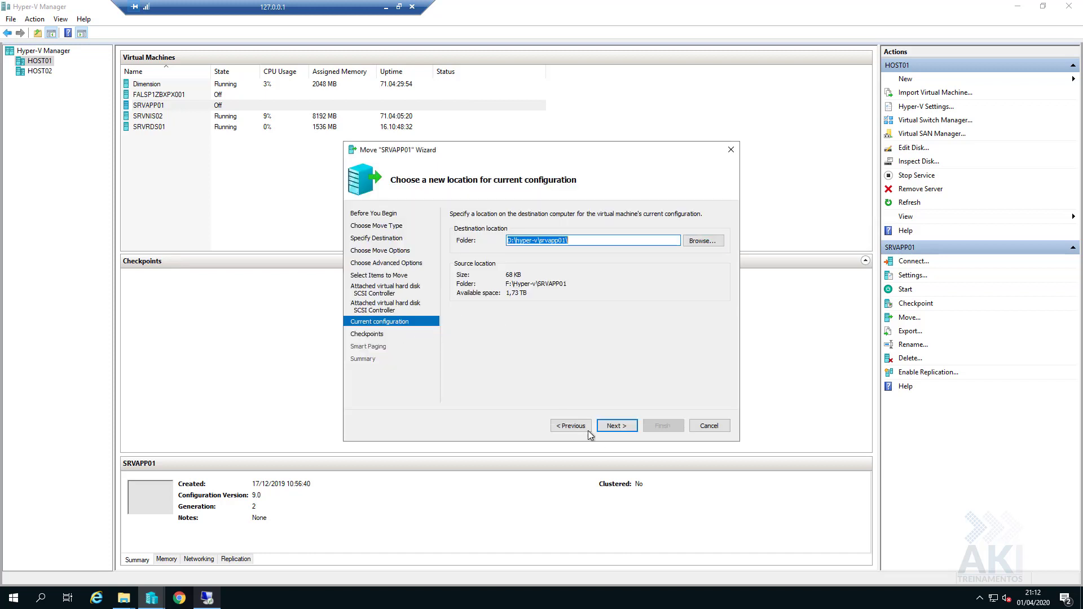
click(608, 427)
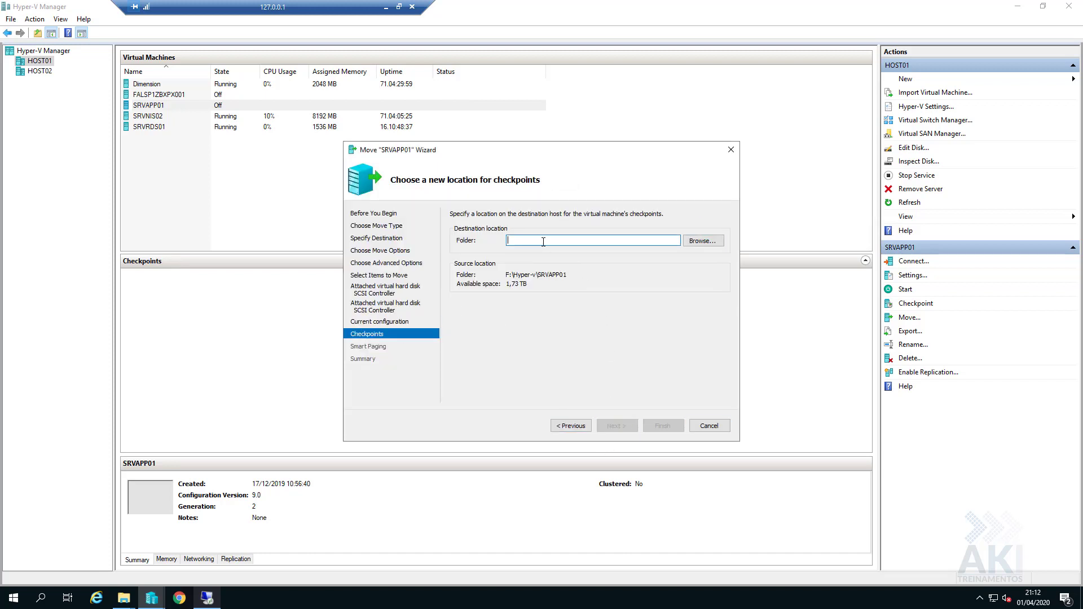
Set both the checkpoints and Smart Paging destination folders to D:\hyper-v\srvapp01\ and submit the move
text(D:\hyper-v\srvapp01\)
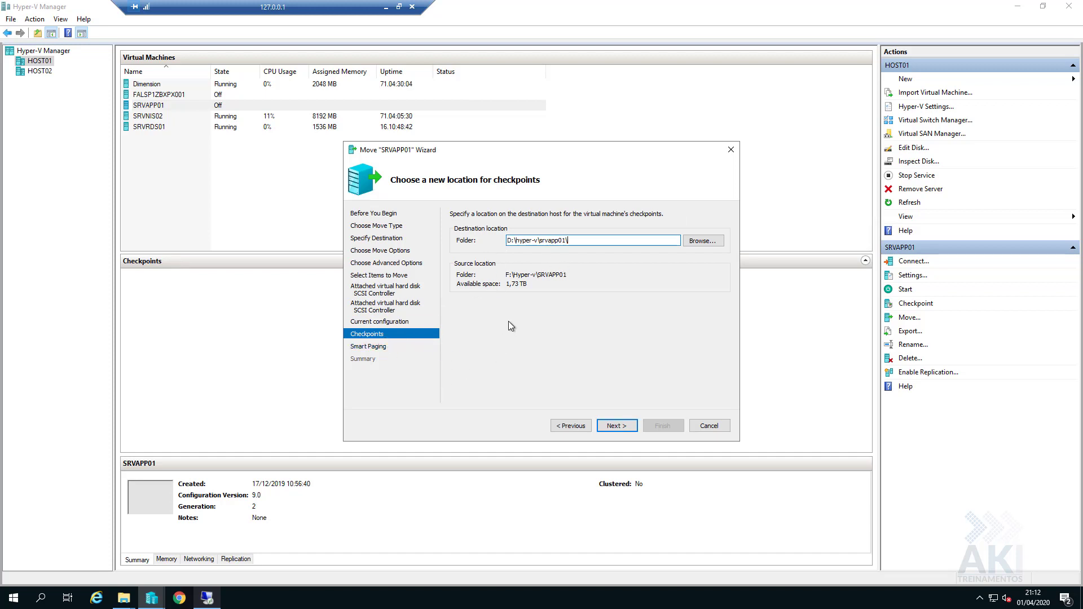
click(612, 427)
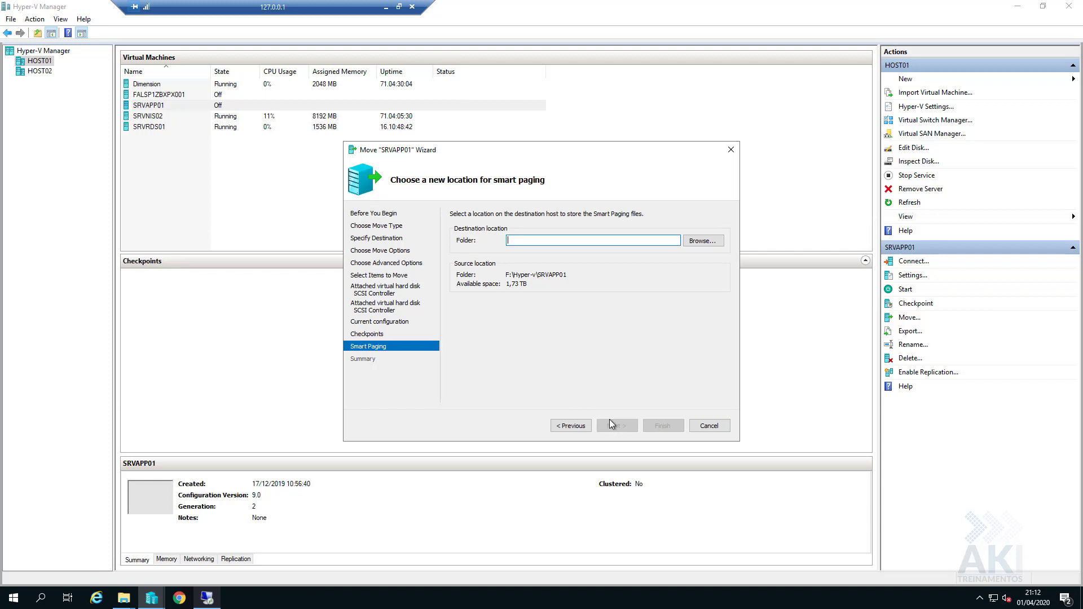
text(D:\hyper-v\srvapp01\)
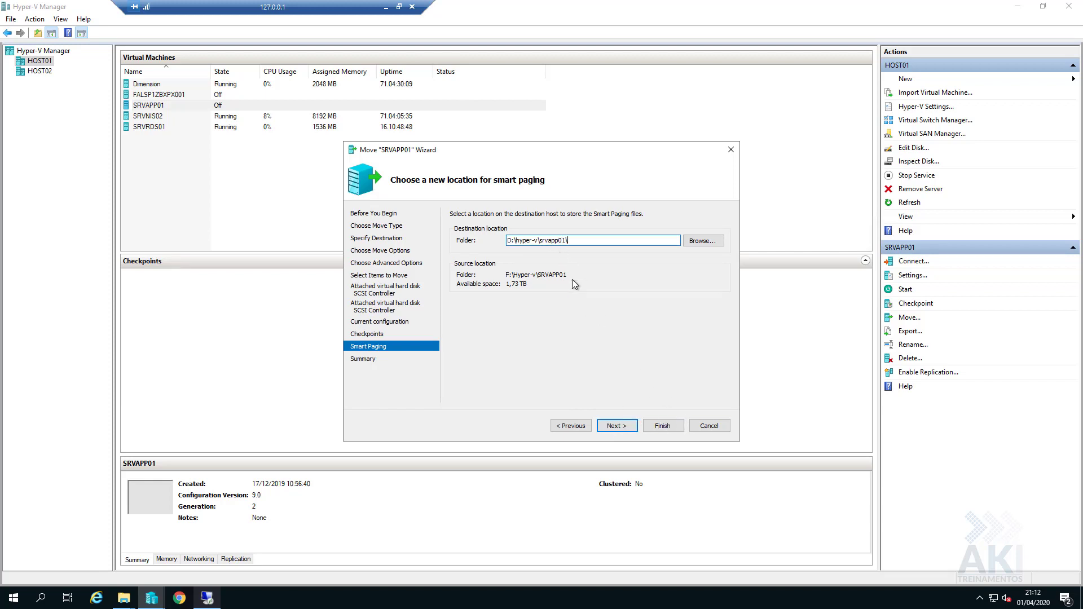
click(617, 427)
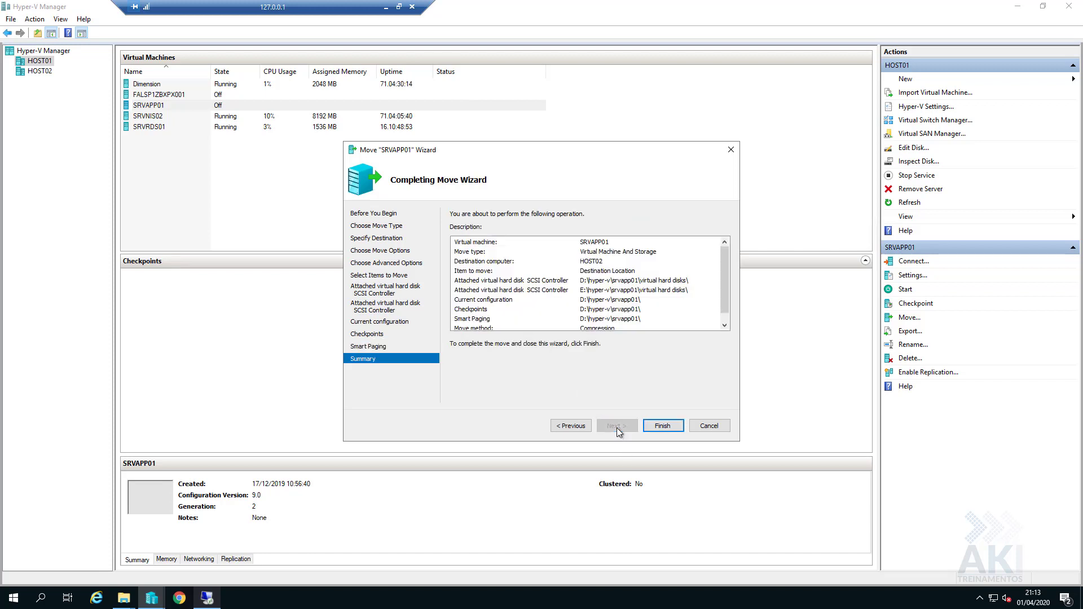
click(658, 426)
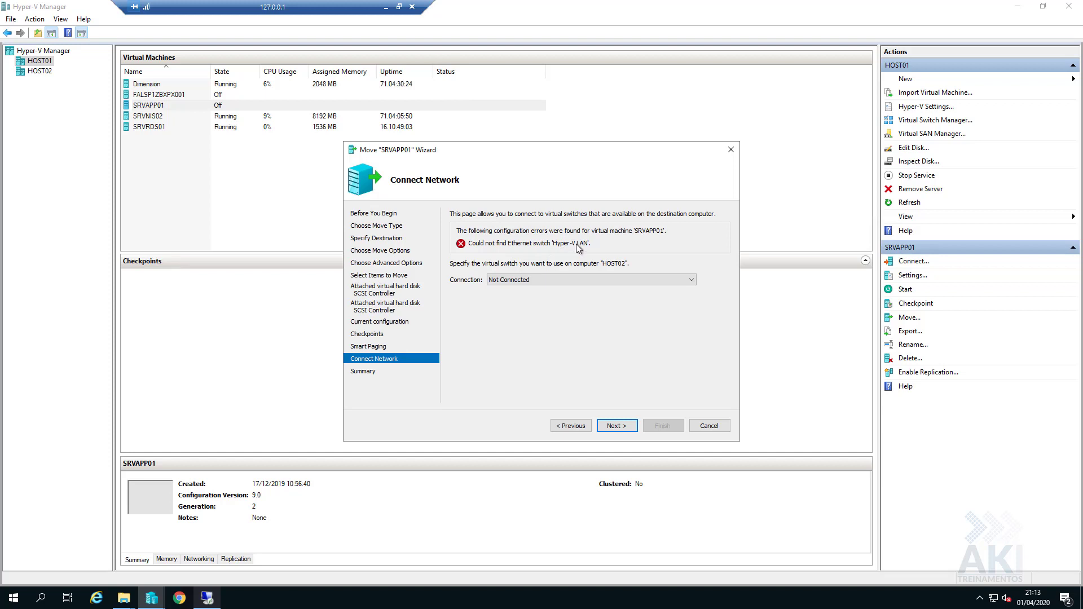
Check the Hyper-V LAN virtual switch configured on HOST01, leaving its settings as they are
click(940, 121)
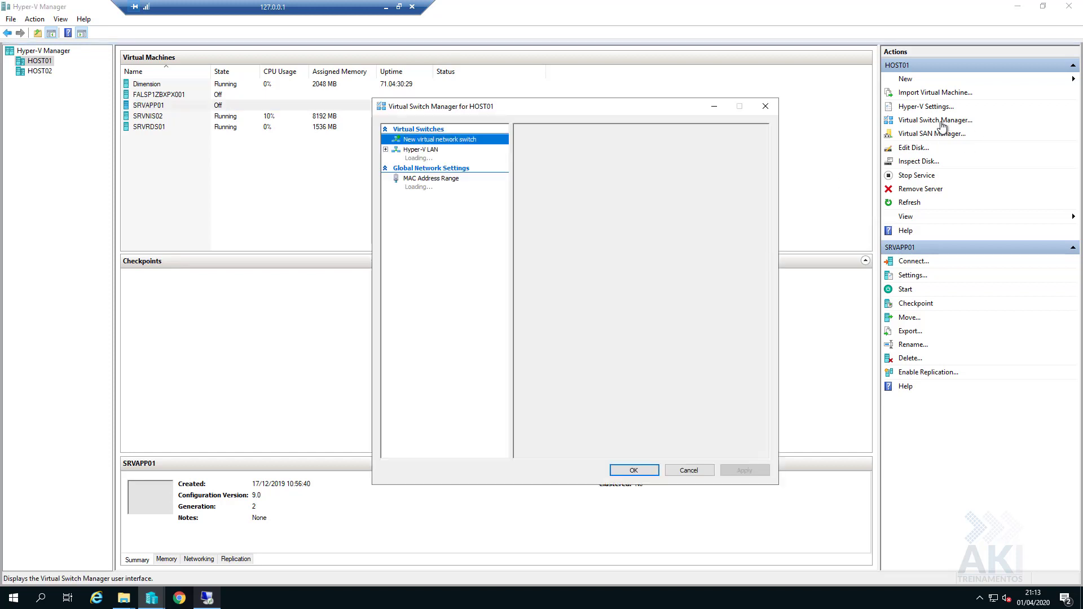
click(453, 150)
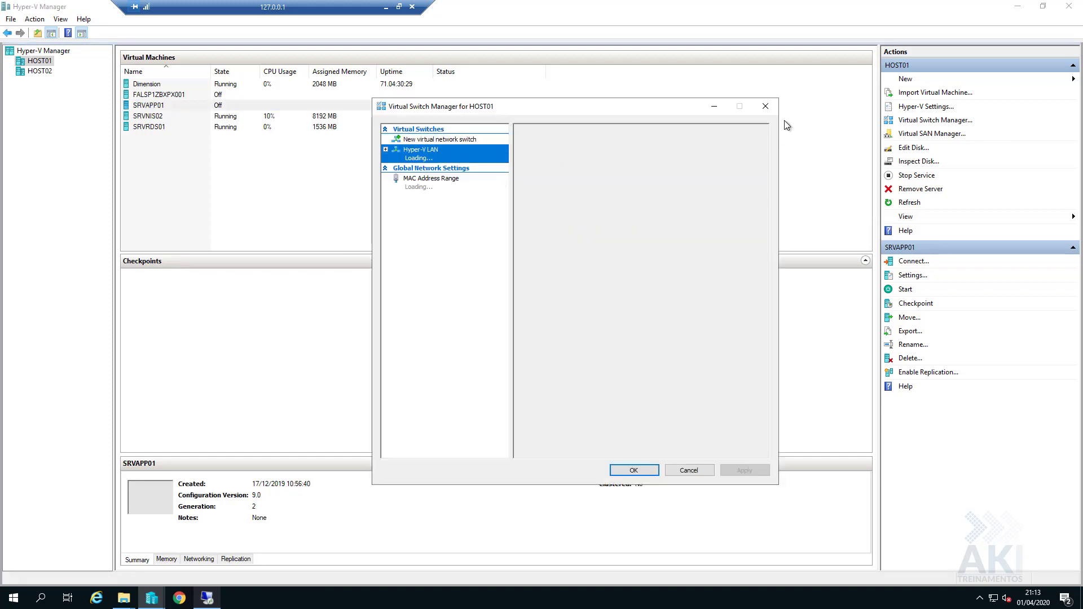
key(Escape)
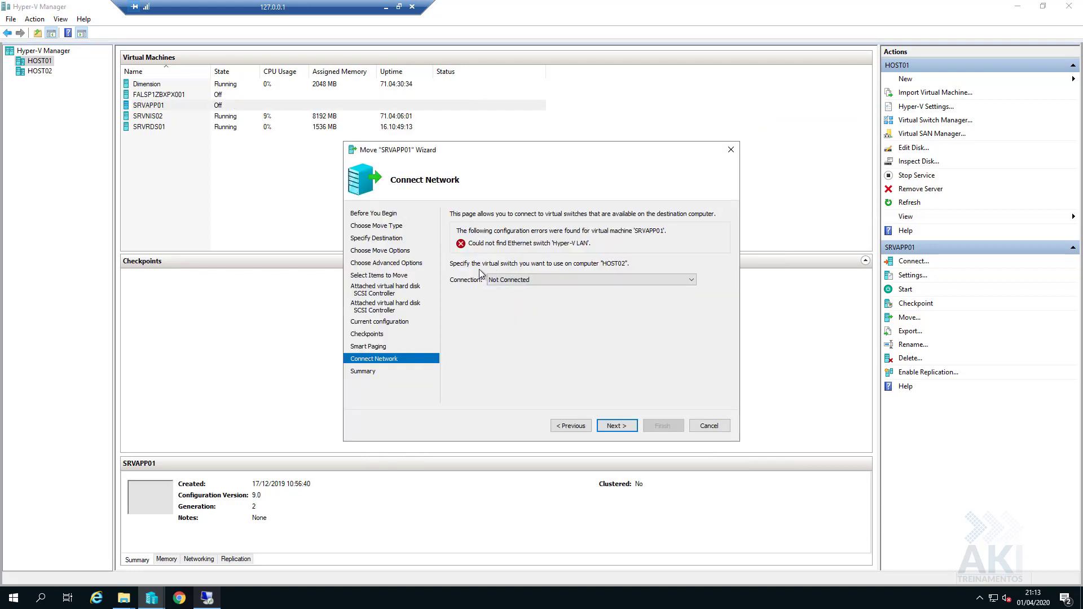
Connect SRVAPP01 to the Hyper-V Ethernet virtual switch on HOST02 and complete the move
click(552, 277)
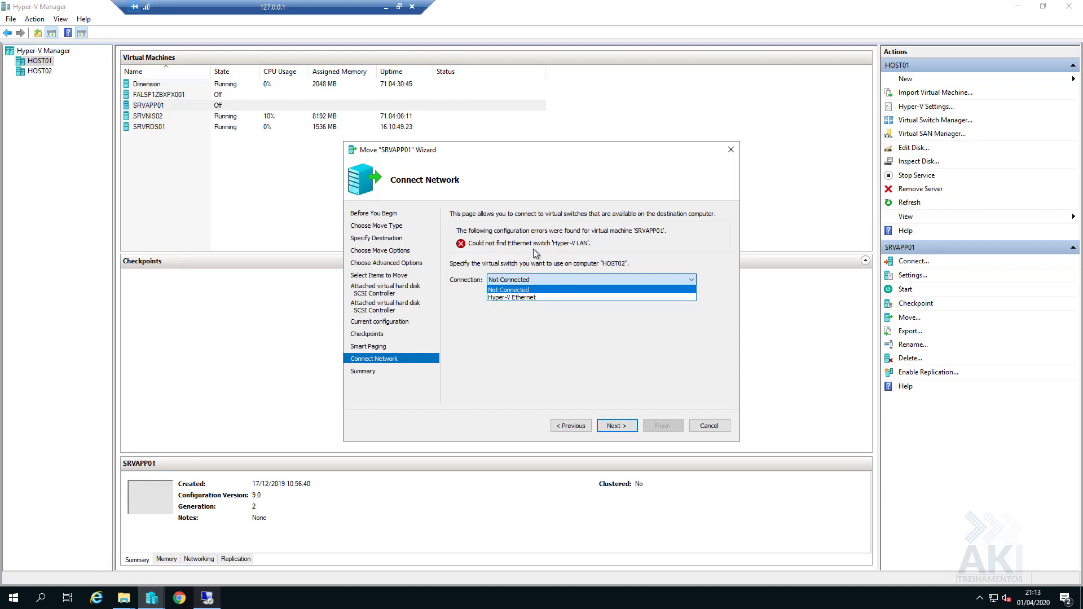
click(528, 300)
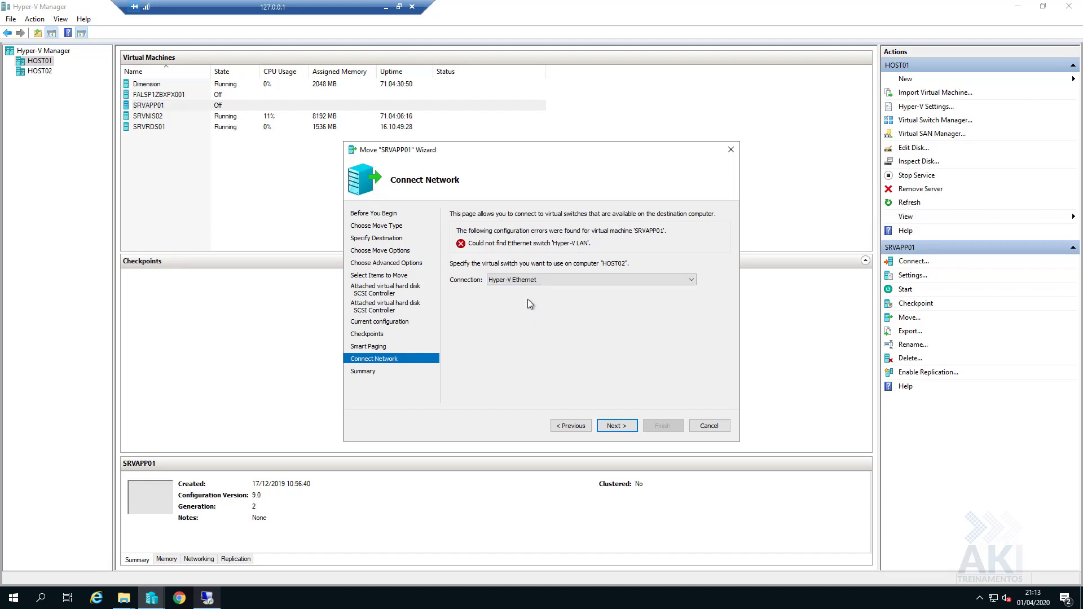
click(607, 423)
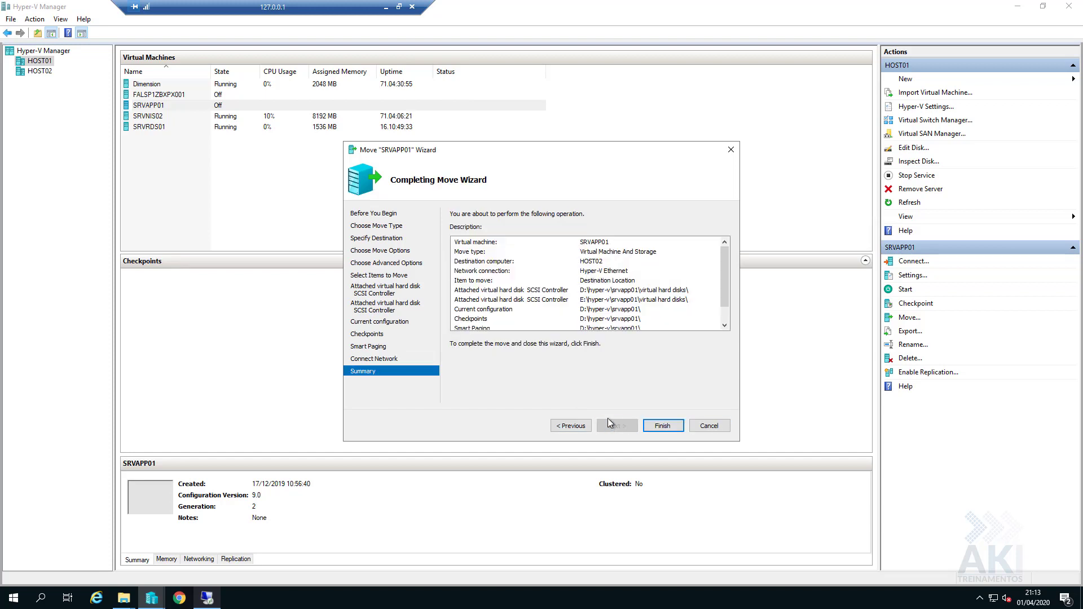
click(658, 427)
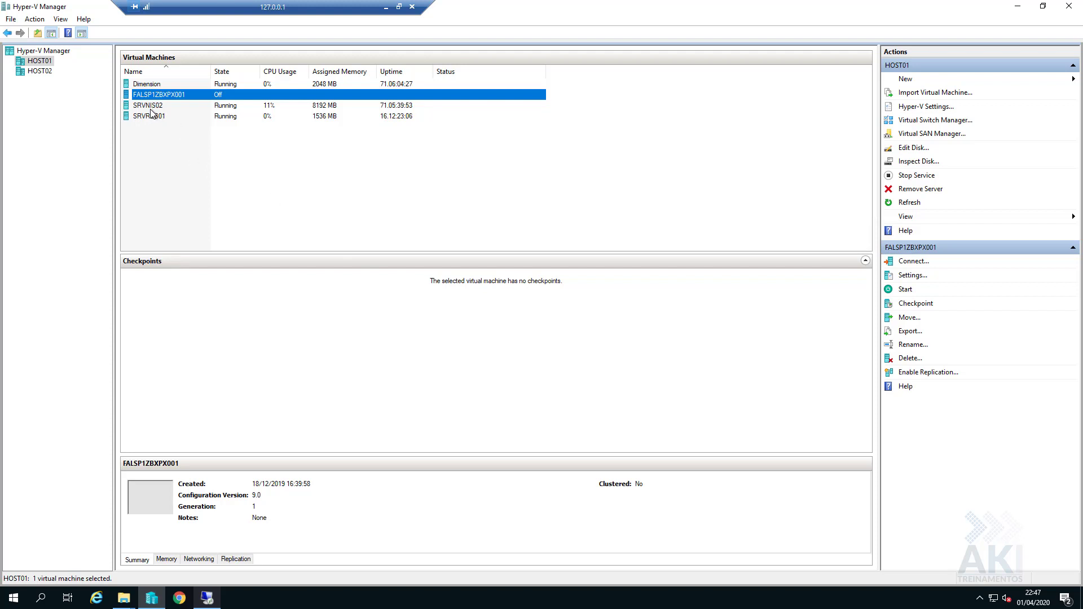
Start the SRVAPP01 virtual machine on HOST02
click(41, 73)
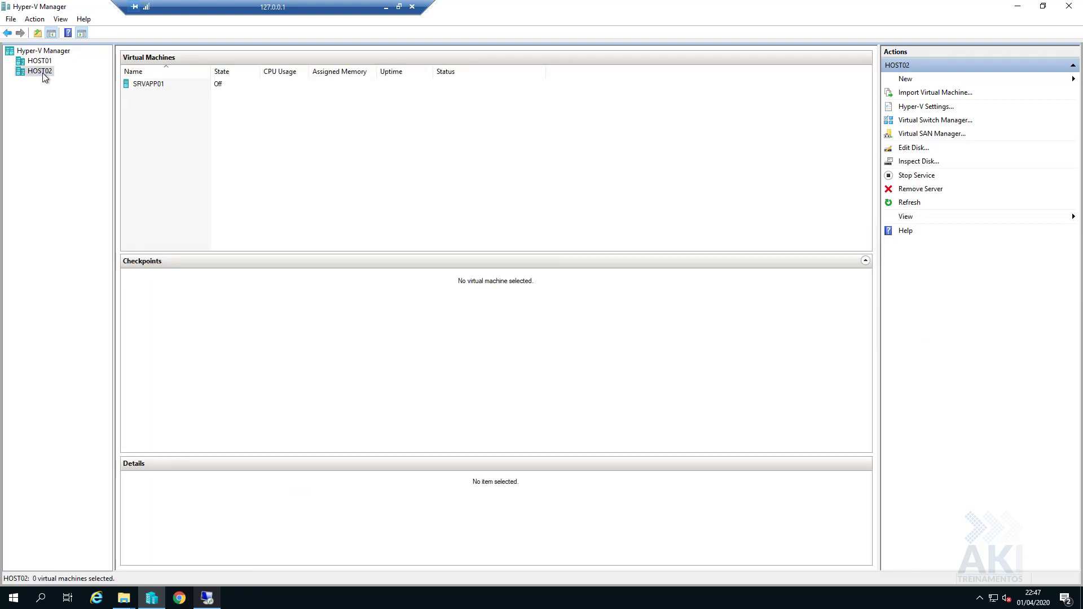
click(144, 88)
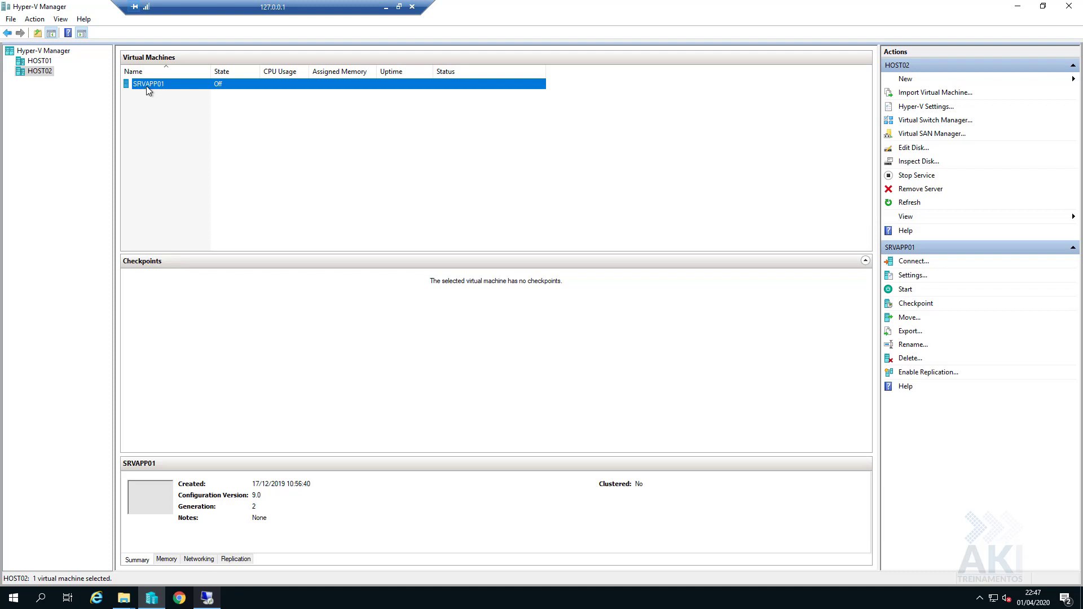
right_click(146, 86)
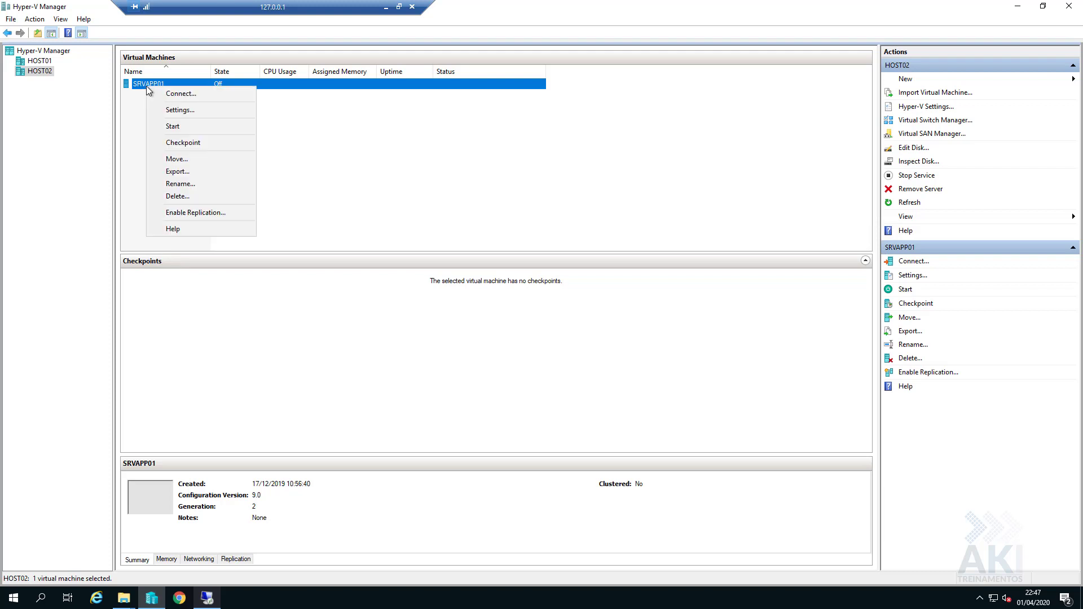
click(177, 128)
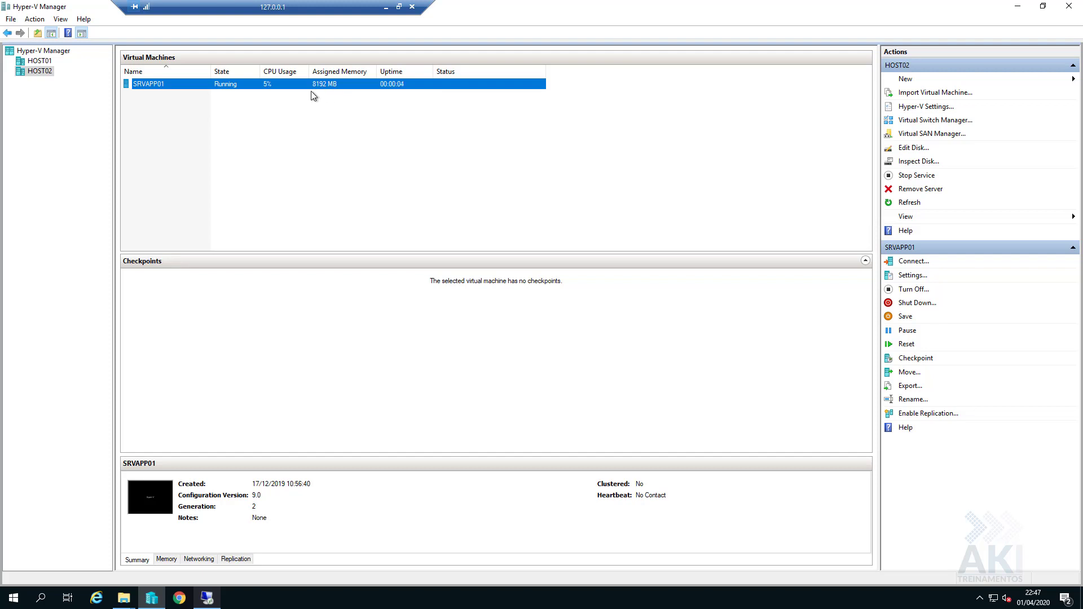
Switch to the HOST02 remote session and open SRVAPP01's virtual machine console there
double_click(164, 86)
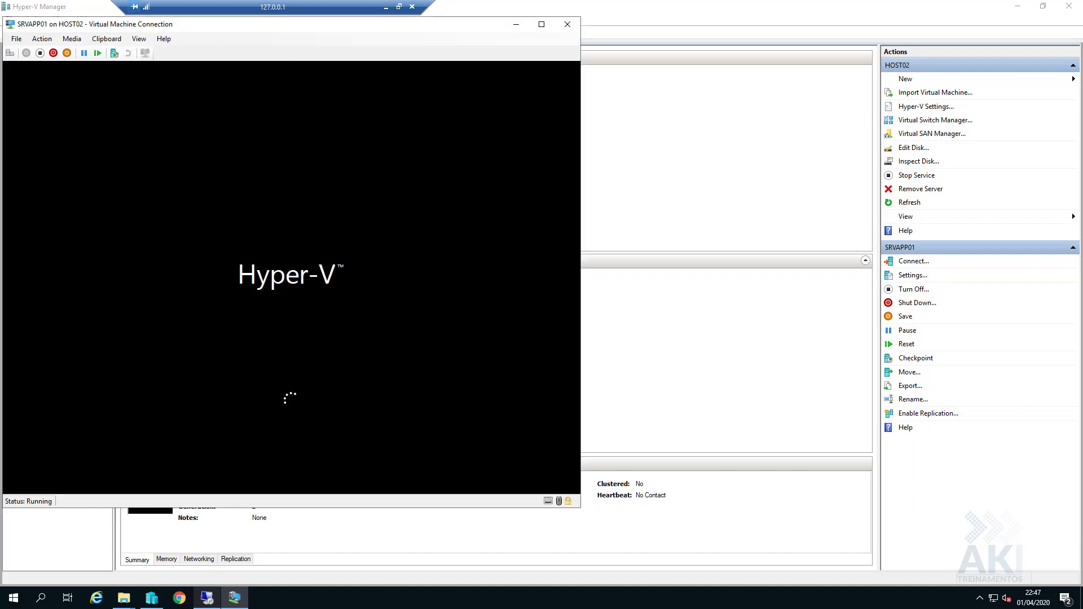
click(568, 23)
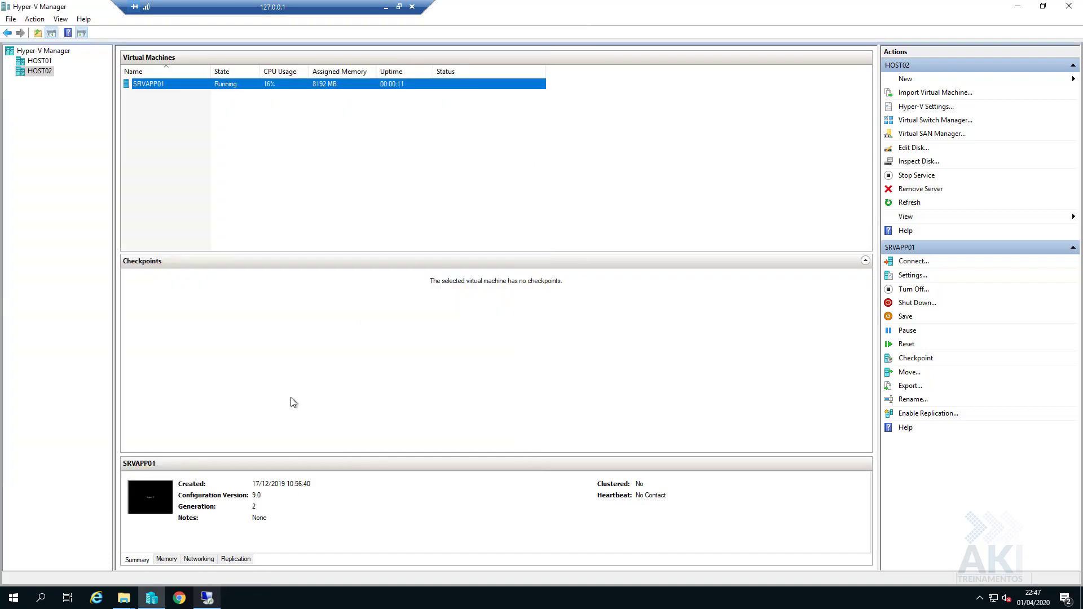
click(213, 602)
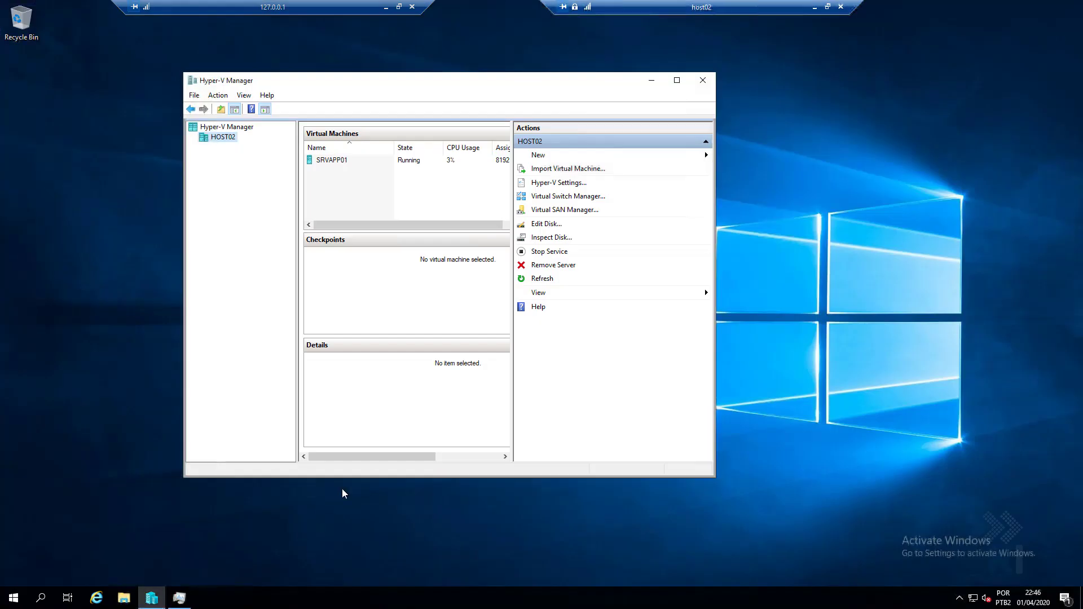
click(354, 164)
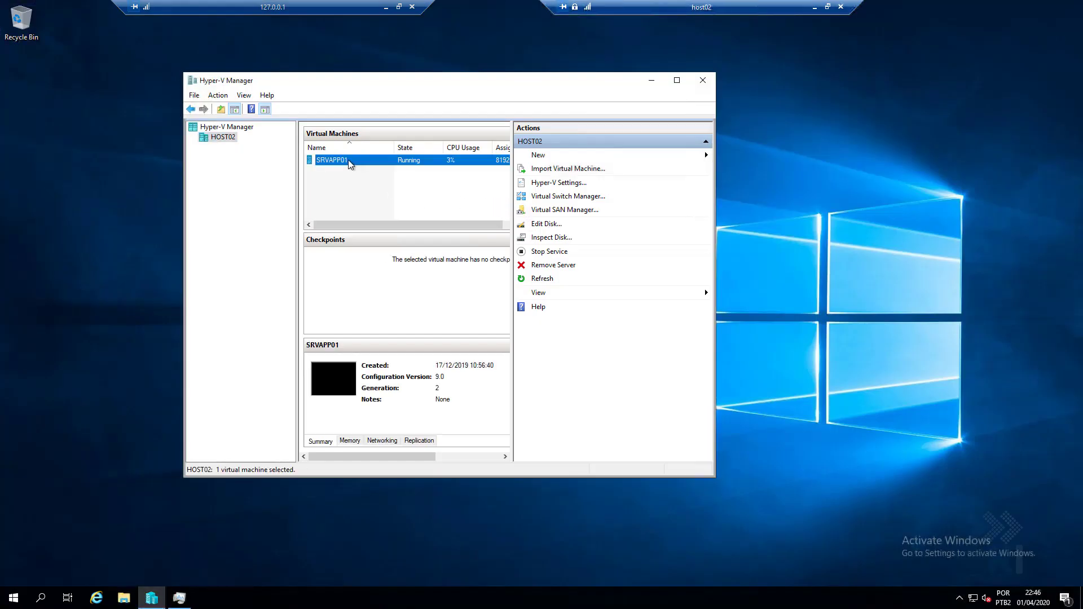
double_click(324, 165)
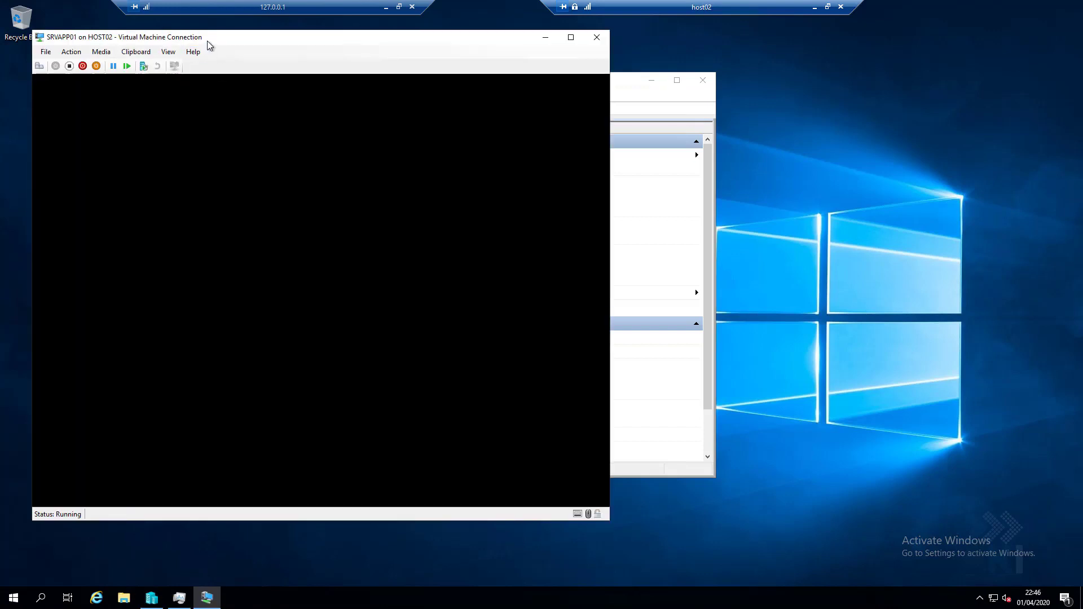
drag(208, 41, 404, 72)
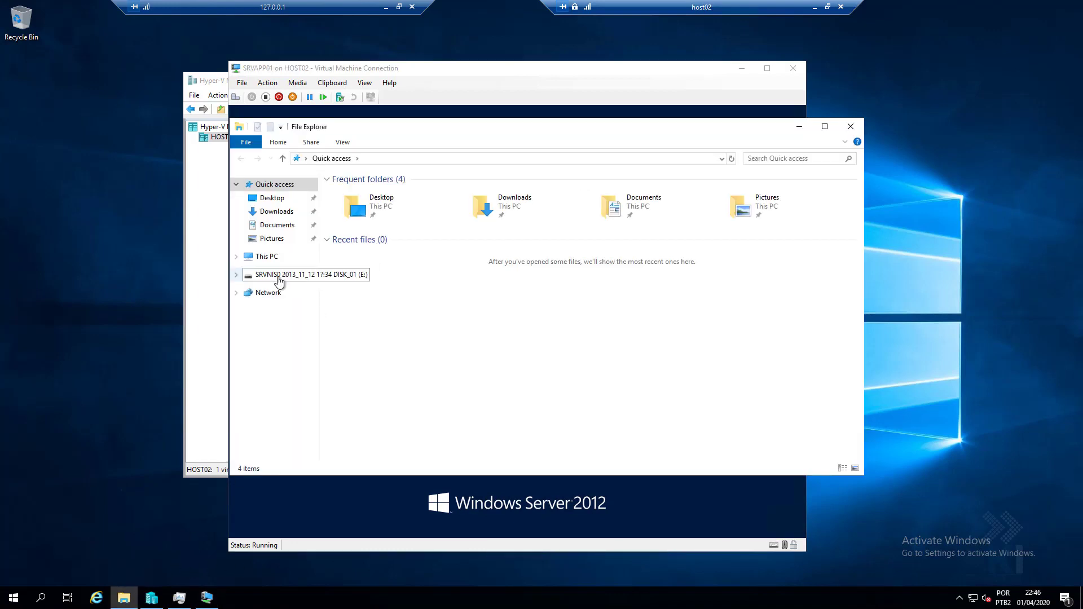
Browse to D:\Hyper-V\SRVAPP01 in File Explorer on HOST02 and check its Snapshots folder
click(275, 257)
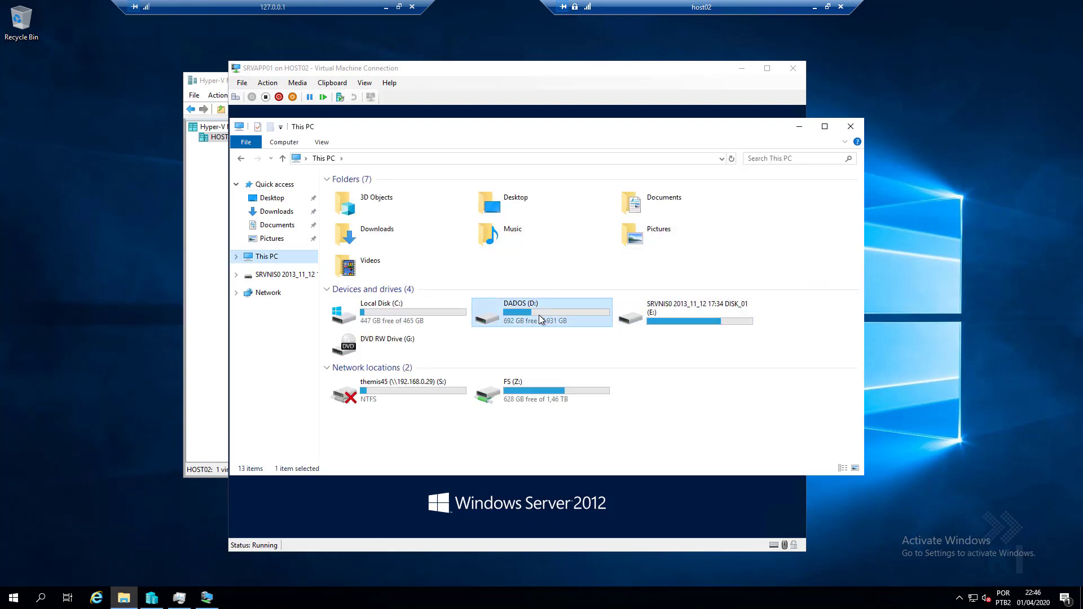
double_click(540, 315)
double_click(362, 193)
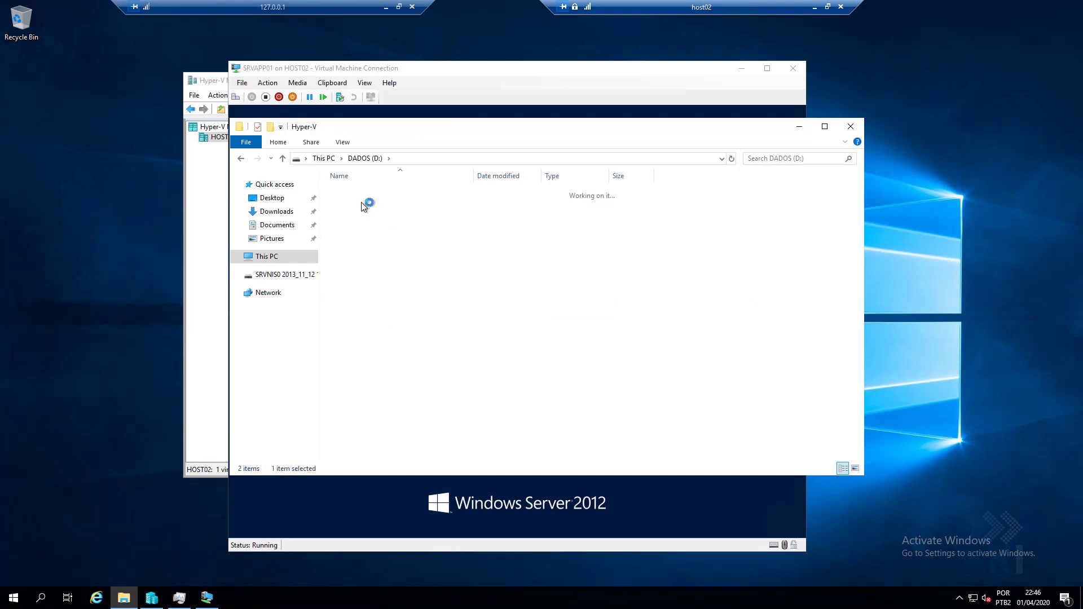
double_click(365, 195)
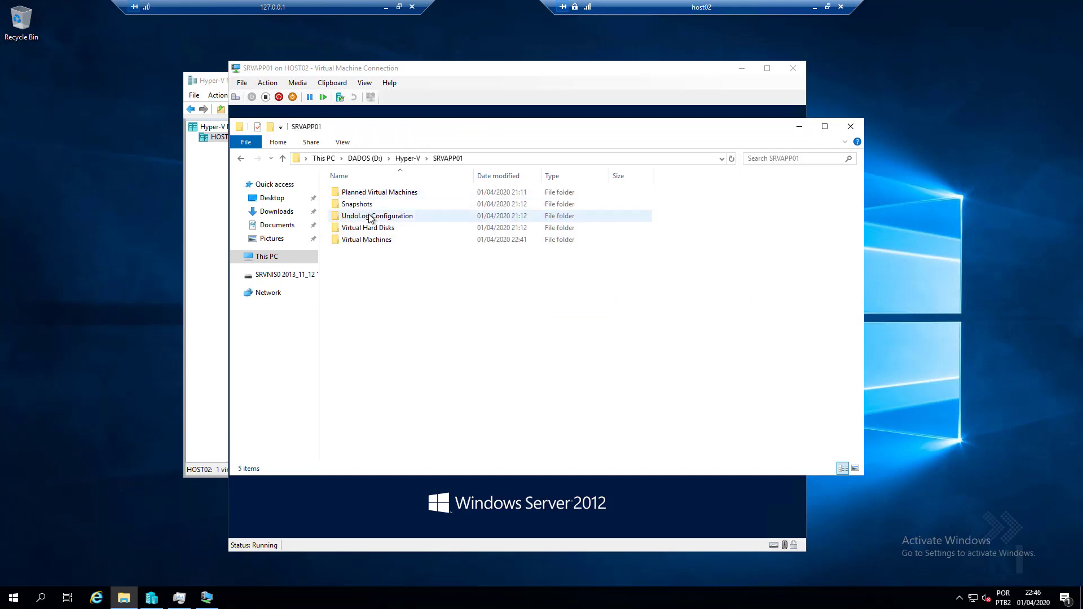
double_click(374, 208)
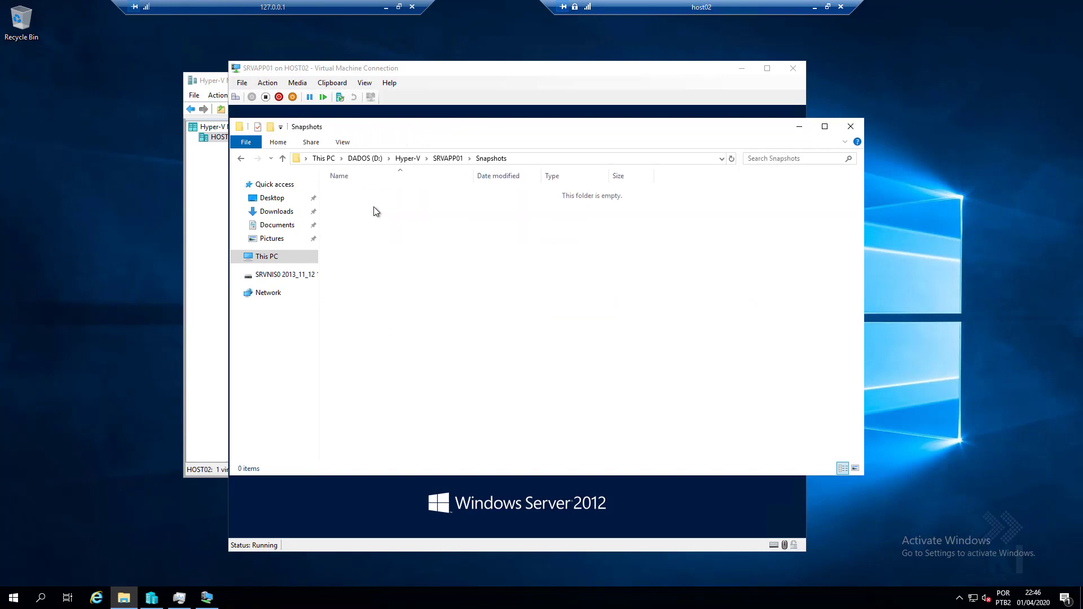
Check the remaining Planned Virtual Machines and UndoLog Configuration folders inside D:\Hyper-V\SRVAPP01
key(BackSpace)
key(Up)
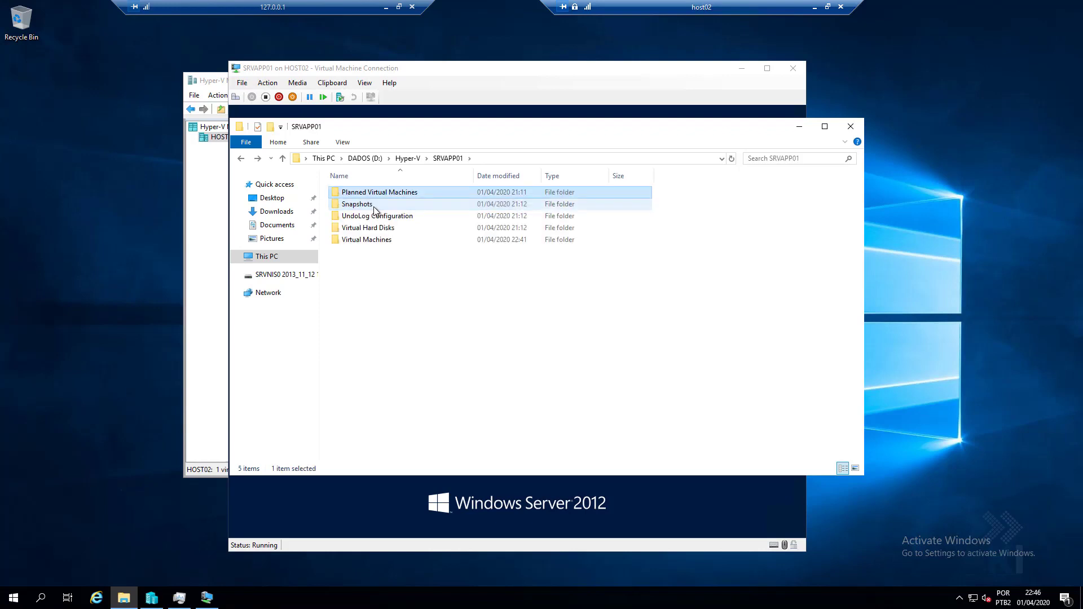
key(Return)
key(BackSpace)
key(Down)
key(Down)
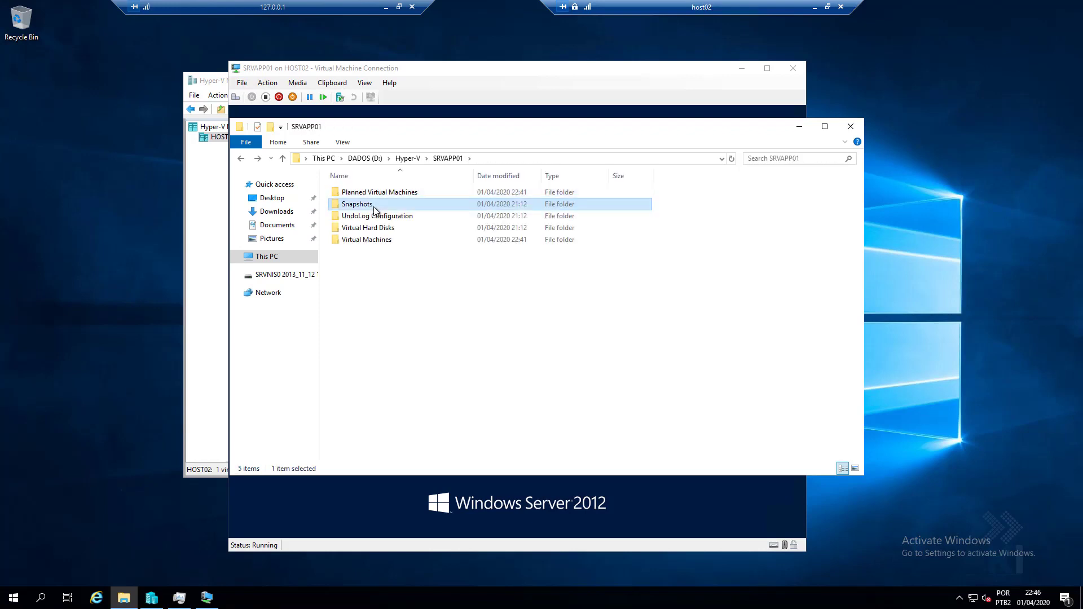
key(Return)
key(BackSpace)
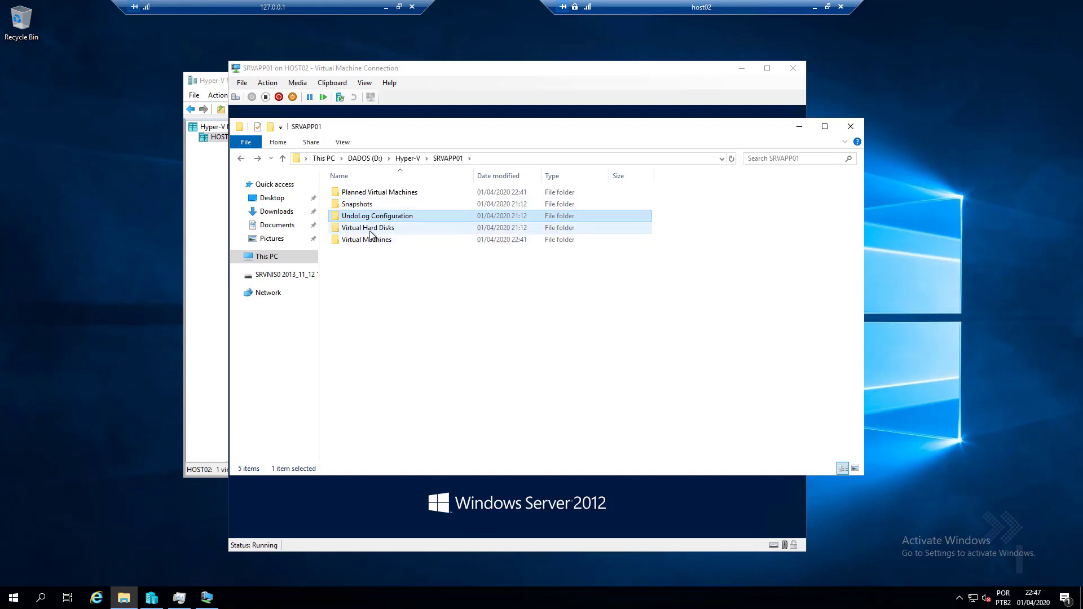
Examine the migrated files in SRVAPP01's Virtual Hard Disks and Virtual Machines folders on D:
double_click(370, 228)
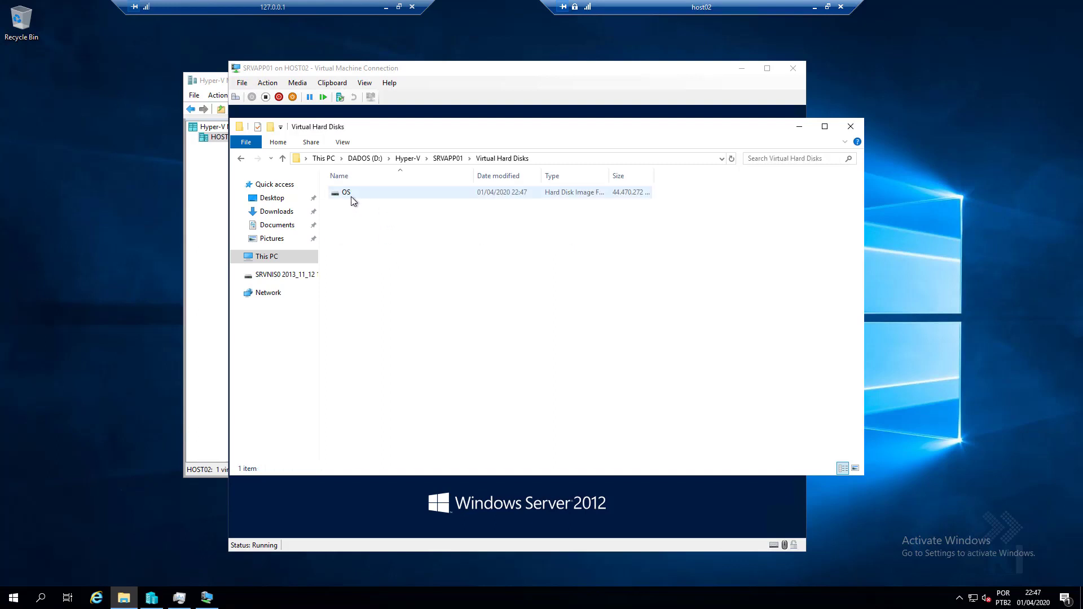
key(BackSpace)
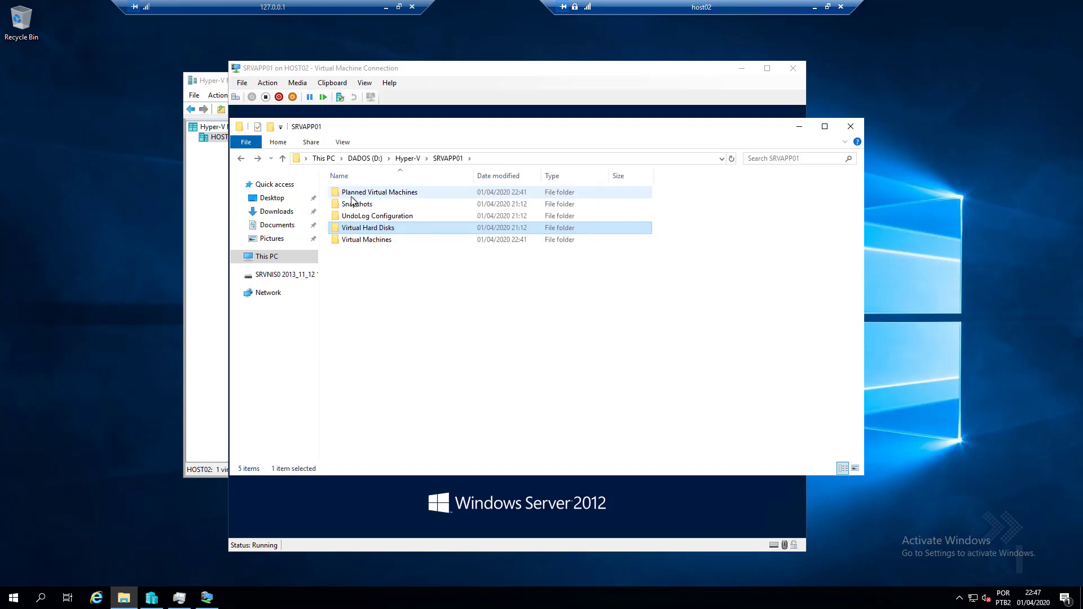
key(Down)
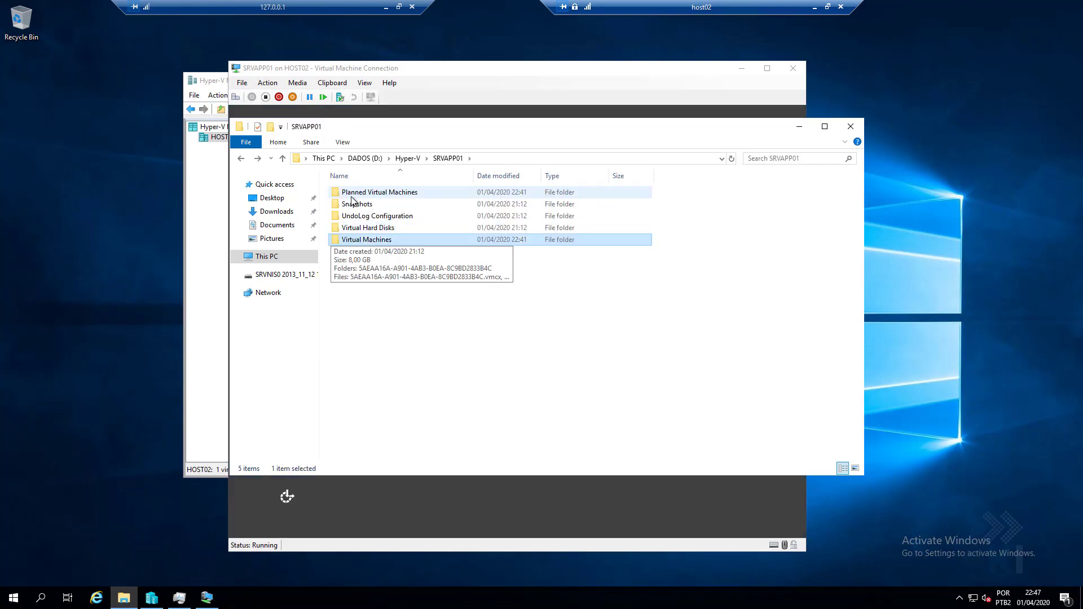
key(Return)
key(Down)
key(Down)
key(Down)
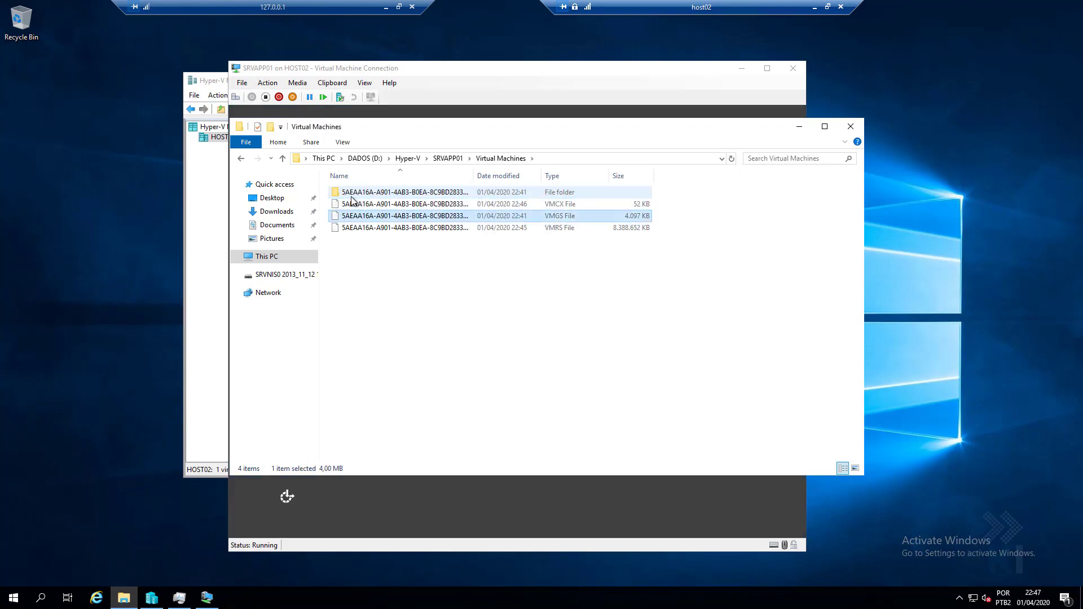
key(Up)
key(Up)
key(Up)
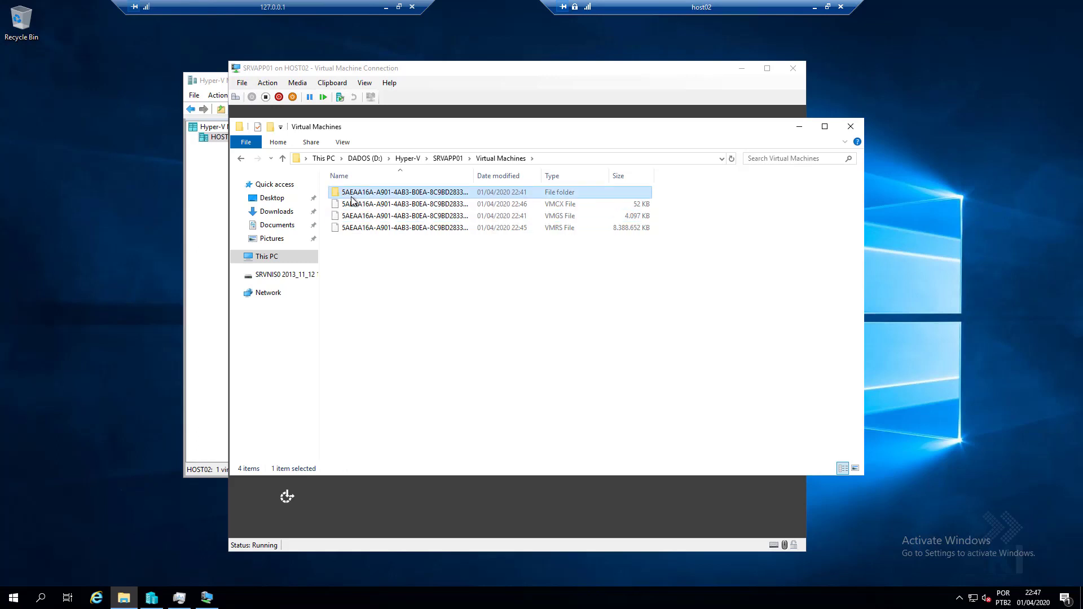
key(BackSpace)
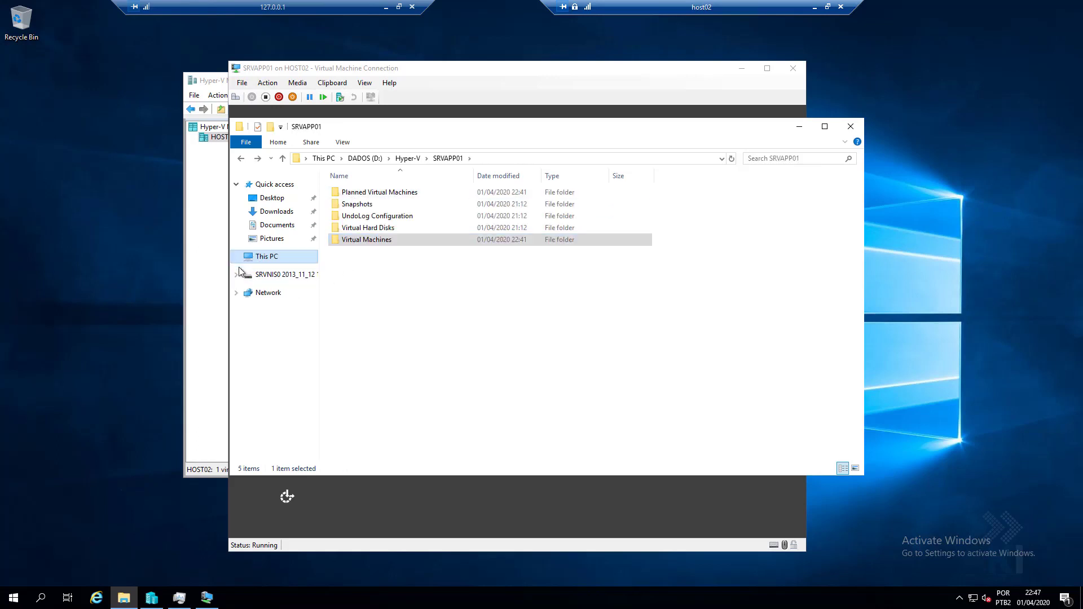
Check the SRVAPP01 backup disk file in the Hyper-V\SRVAPP01\Virtual Hard Disks folder on drive E:
click(236, 256)
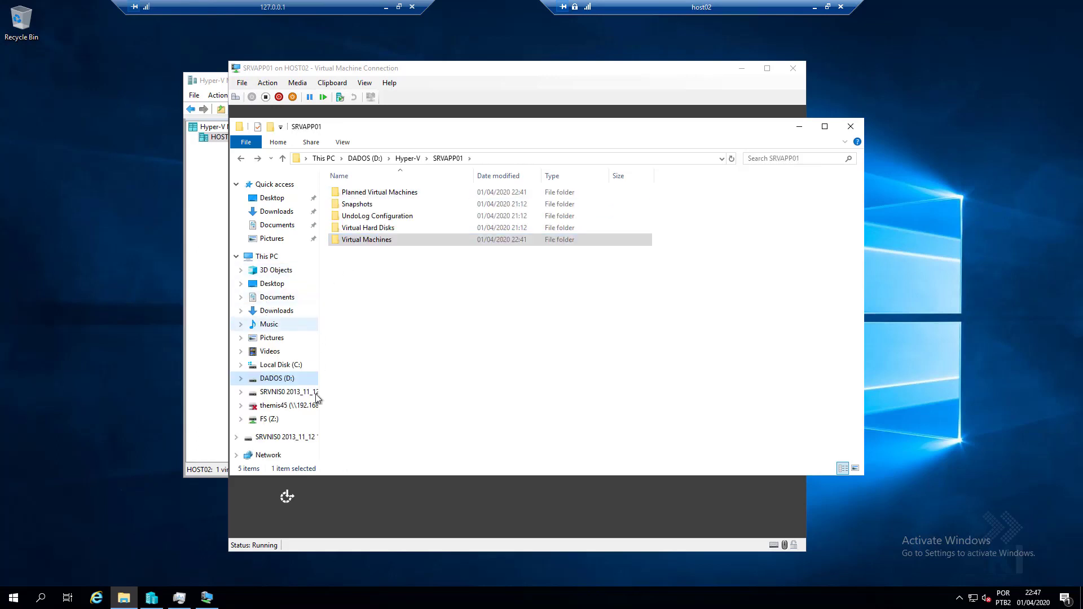
click(279, 392)
click(359, 194)
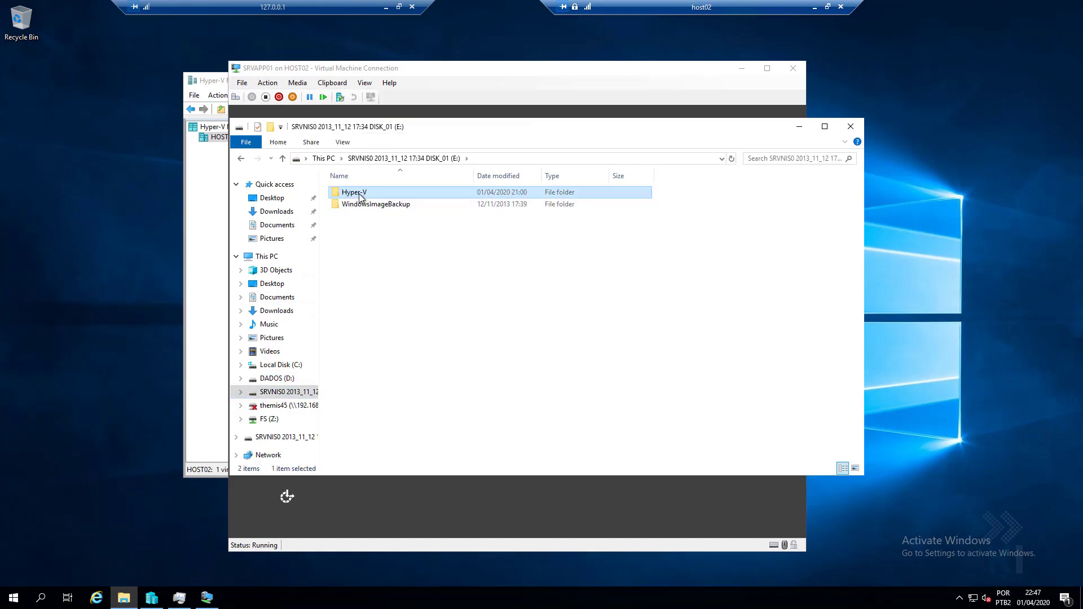
double_click(360, 195)
double_click(357, 194)
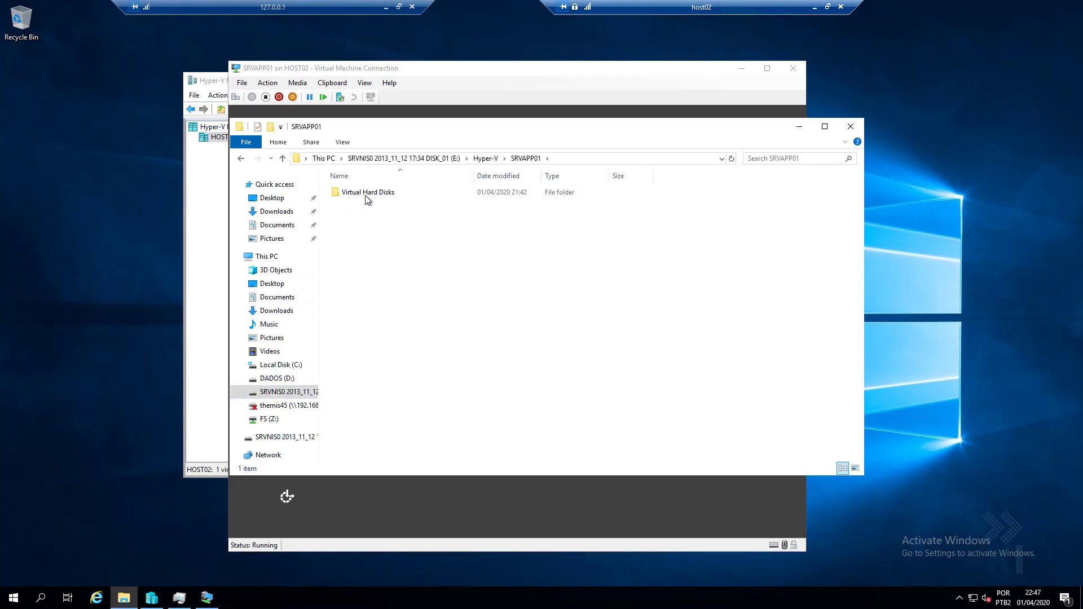
double_click(365, 194)
mouse_move(365, 194)
mouse_down()
mouse_move(357, 228)
mouse_move(373, 206)
mouse_up()
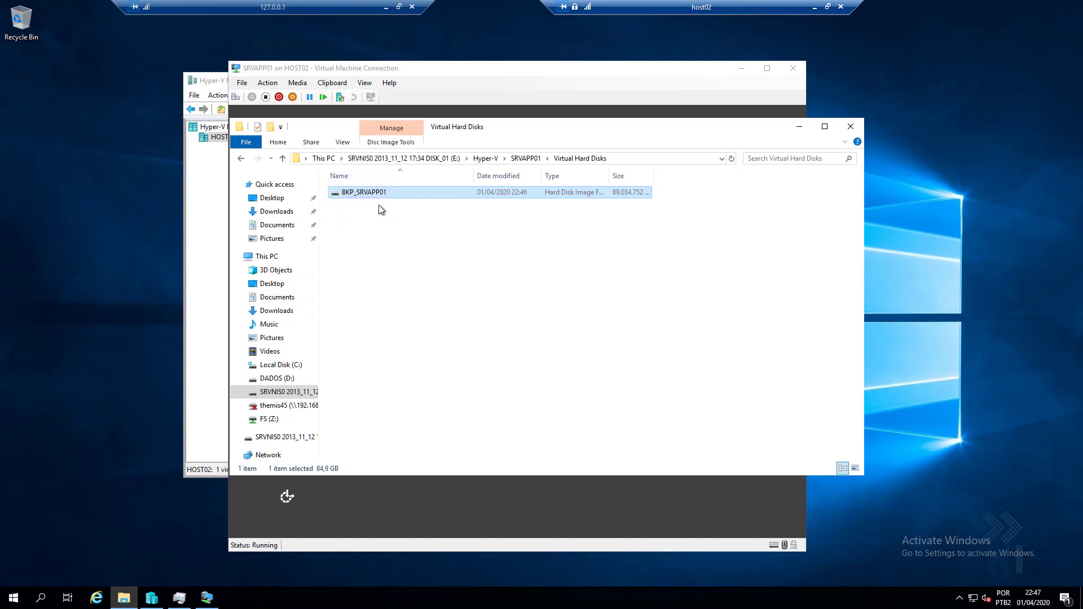
Try to sign in to SRVAPP01 through its console by entering the admin account's password
click(405, 82)
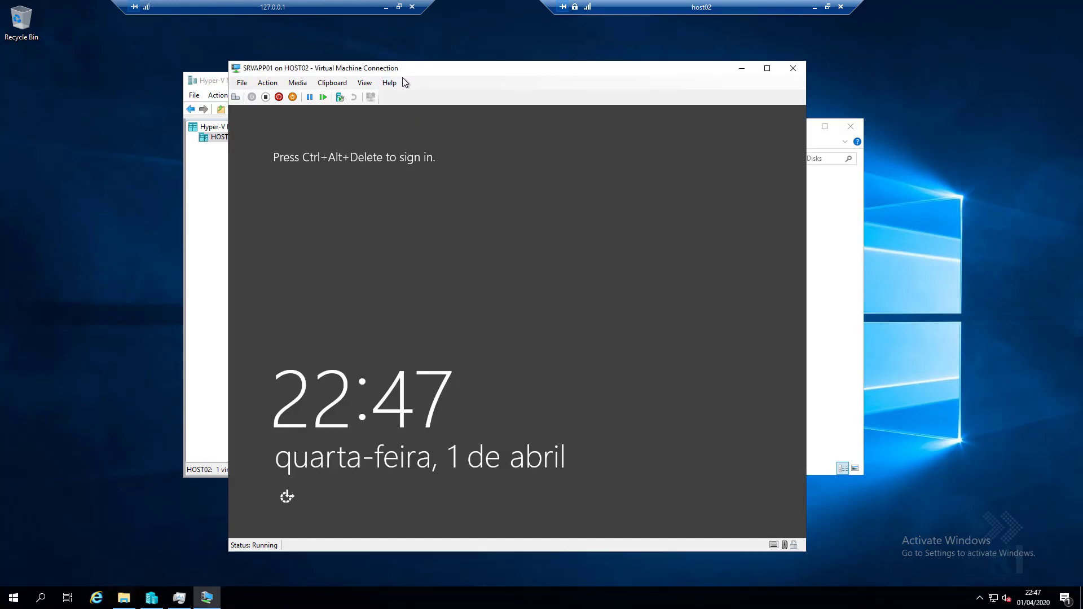
click(239, 99)
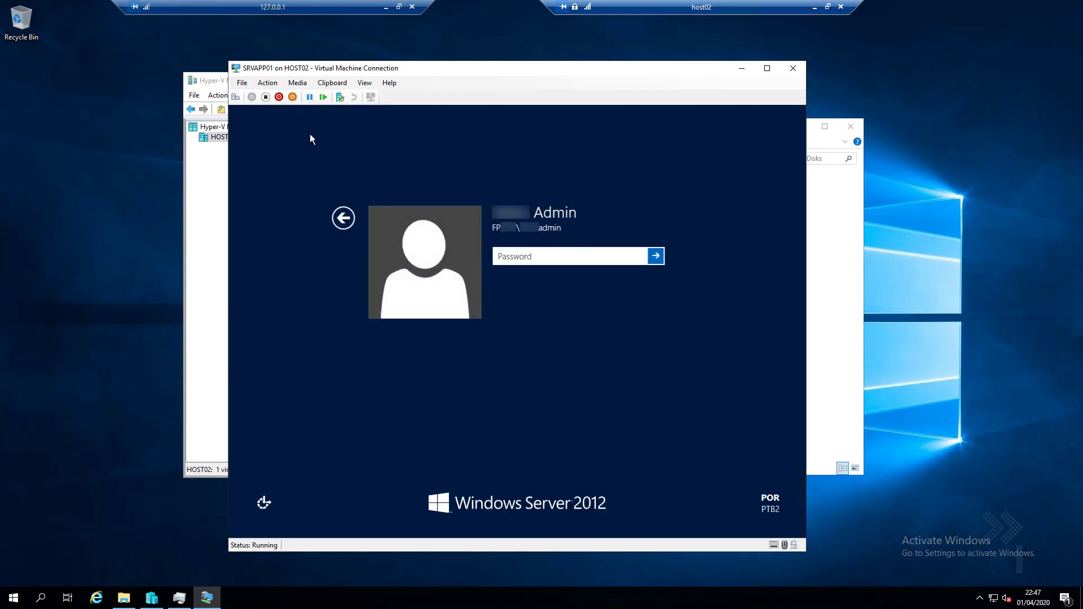
text(••••••••)
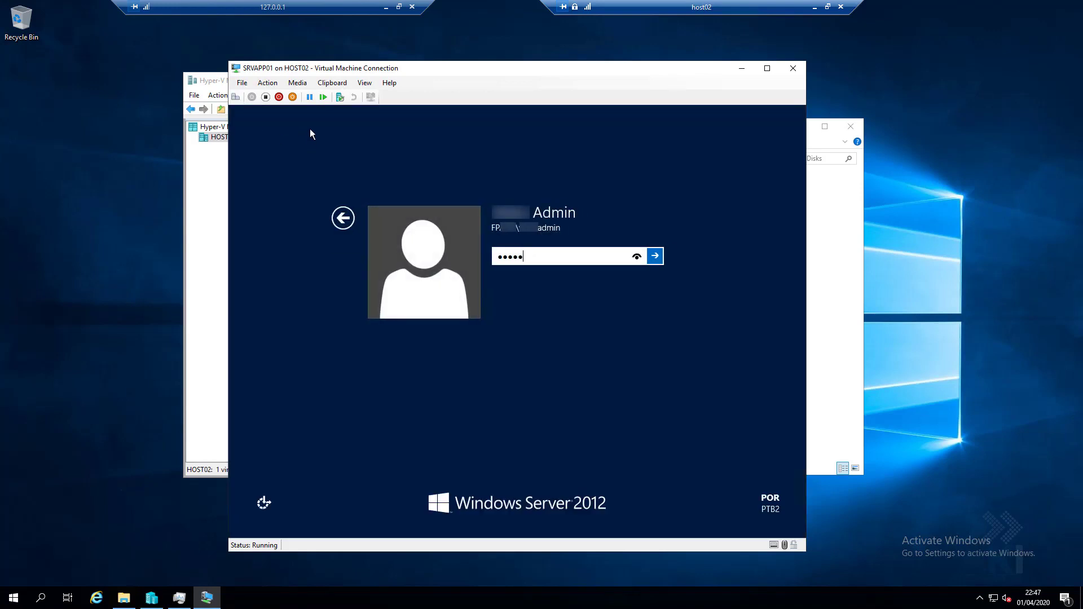
key(Return)
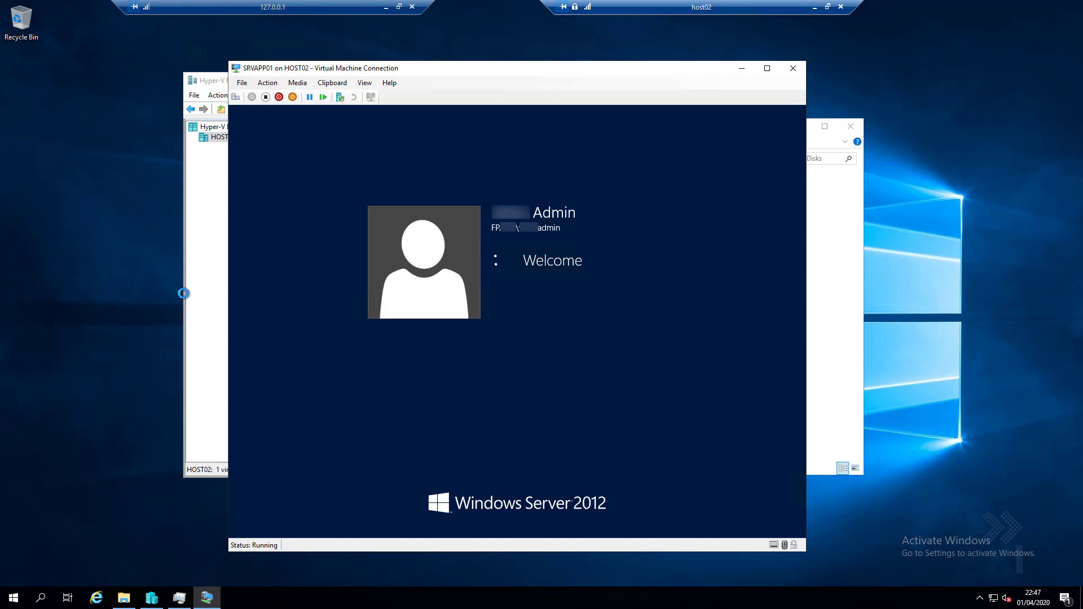
Ping srvapp01 from a Command Prompt on HOST02 and return to SRVAPP01's sign-in prompt
click(147, 282)
key(super+r)
text(cmd)
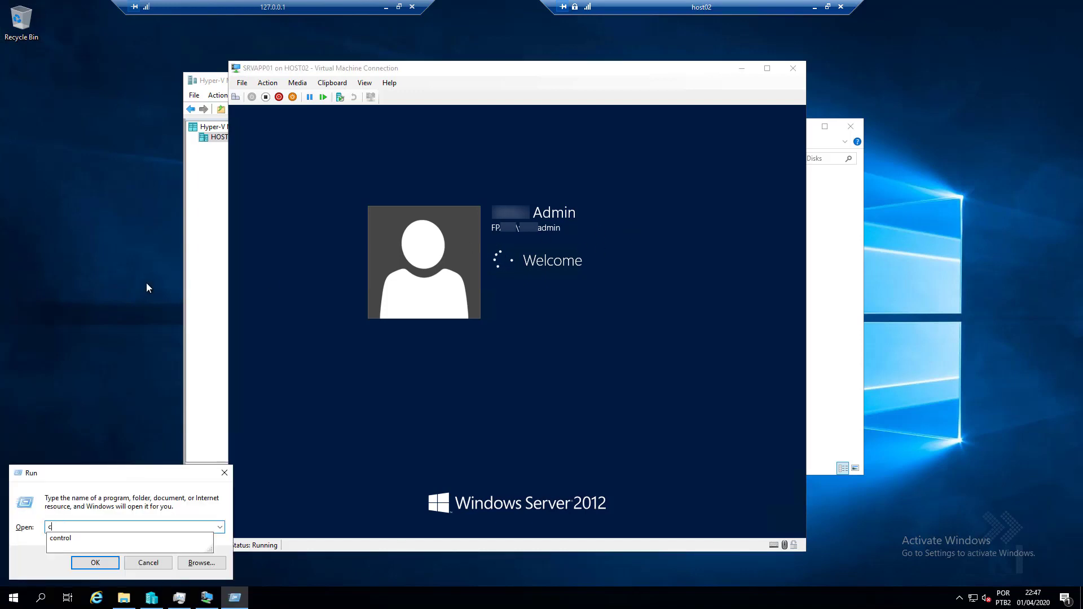
key(Return)
text(ping )
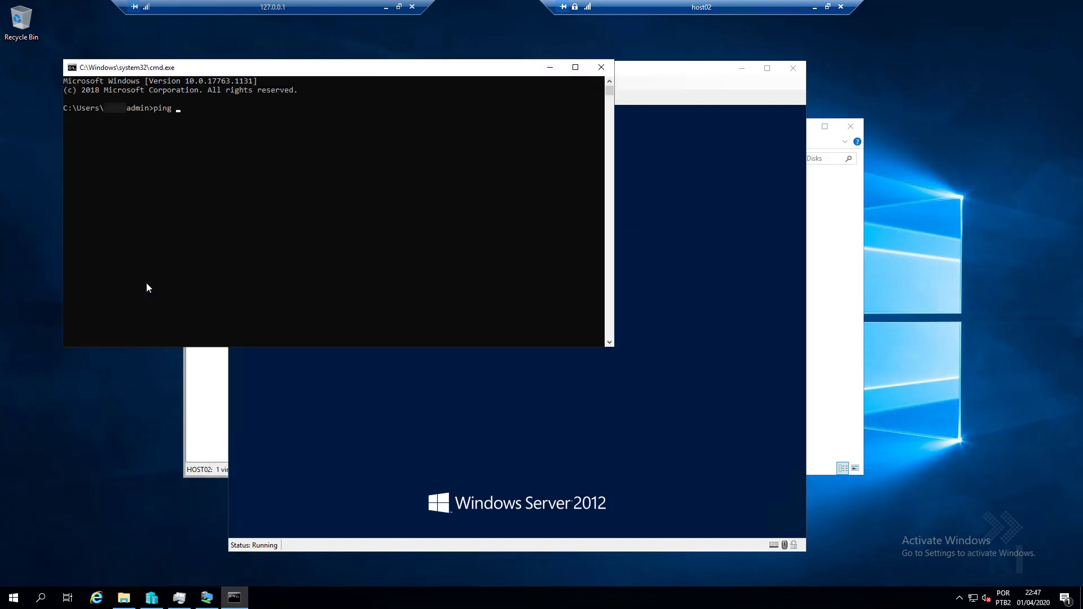
text(srvapp01)
key(Return)
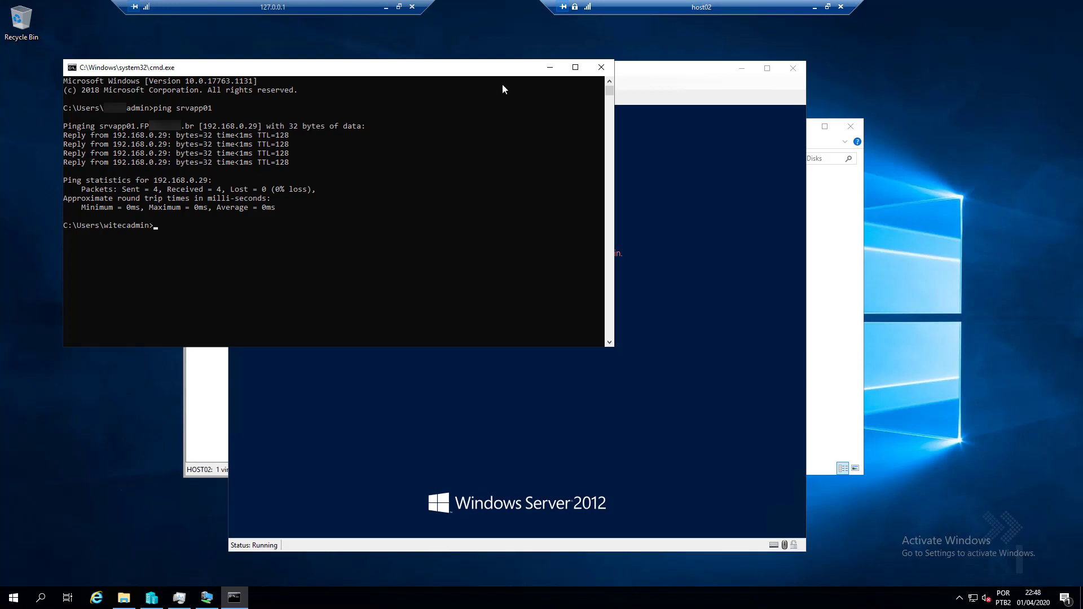
click(601, 68)
click(526, 277)
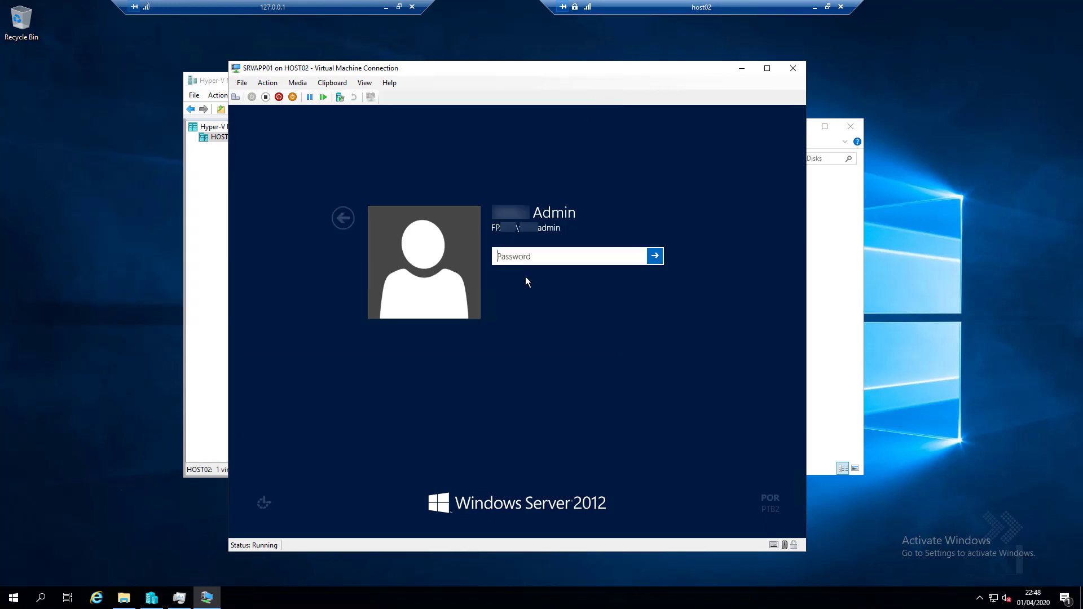
Sign in to SRVAPP01 through its console by entering the admin account's password
text(••)
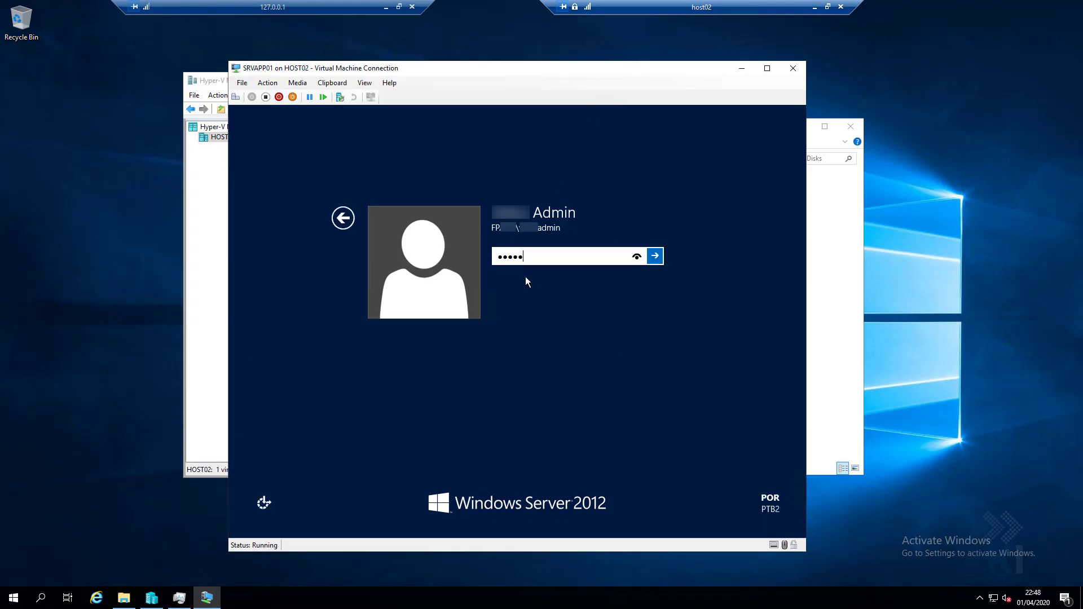
key(Return)
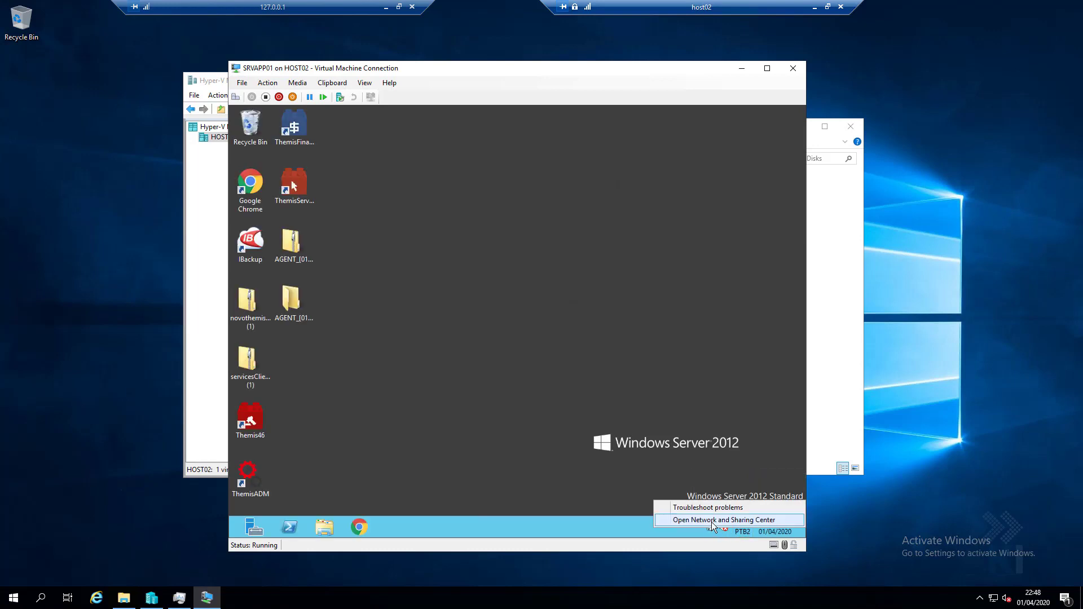
Open SRVAPP01's Network and Sharing Center and check the IPv4 address in the Ethernet 2 connection details
click(712, 523)
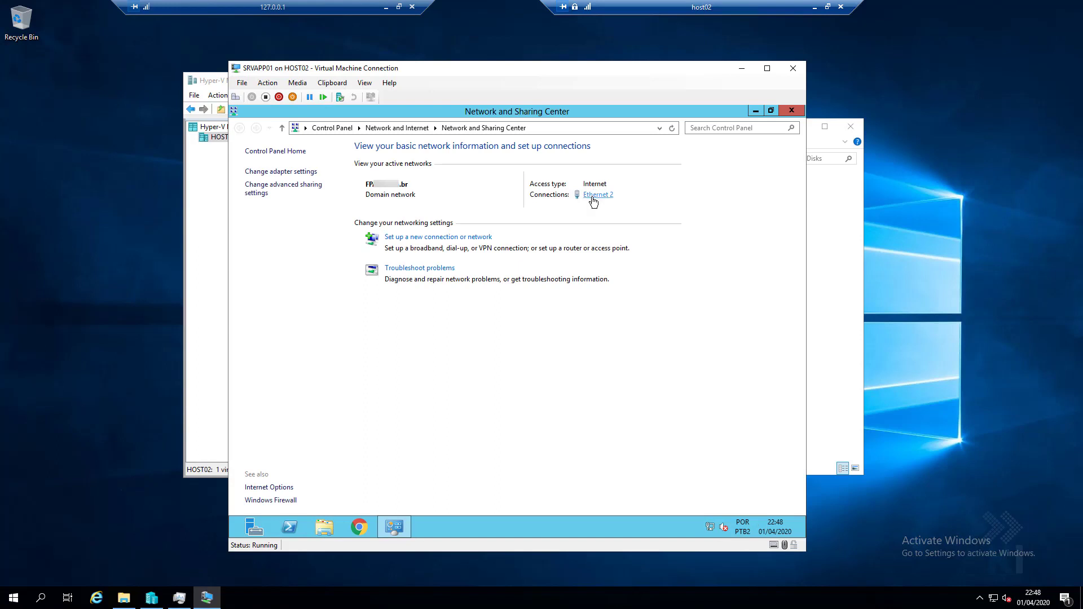
click(593, 195)
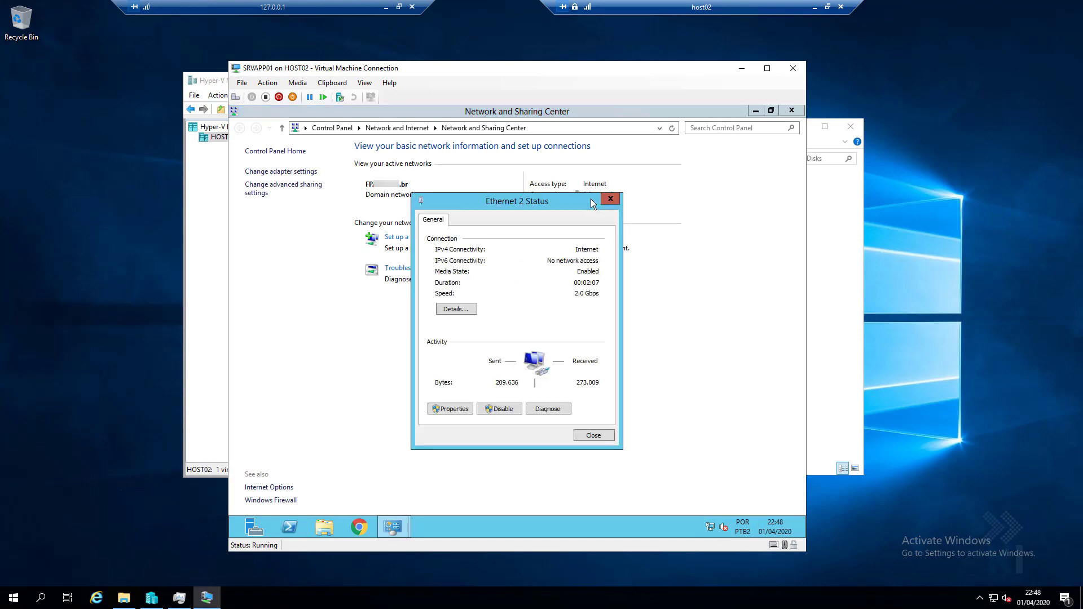
click(465, 311)
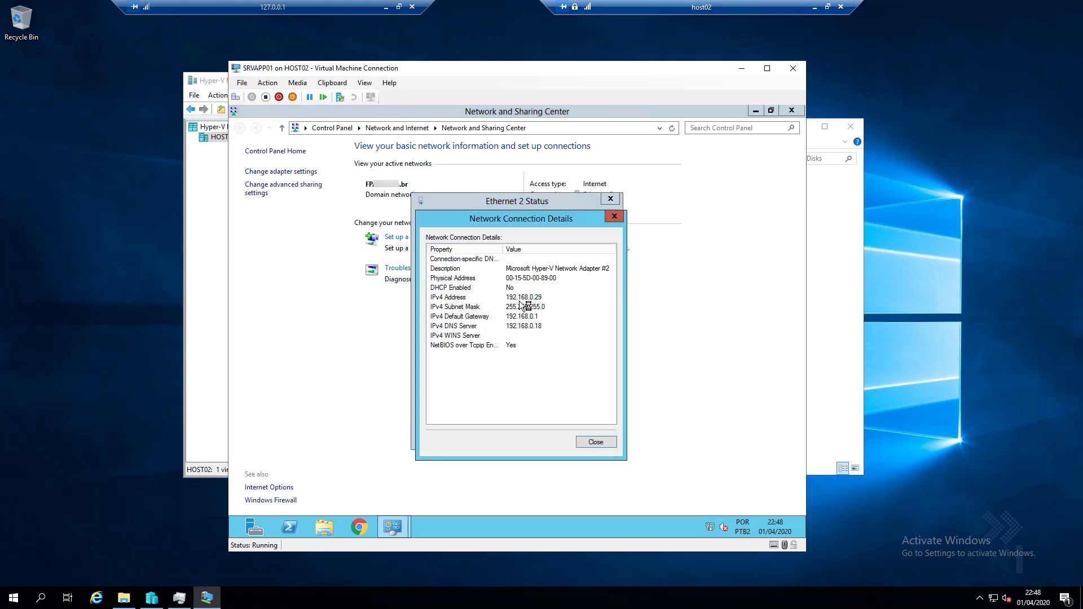
click(522, 298)
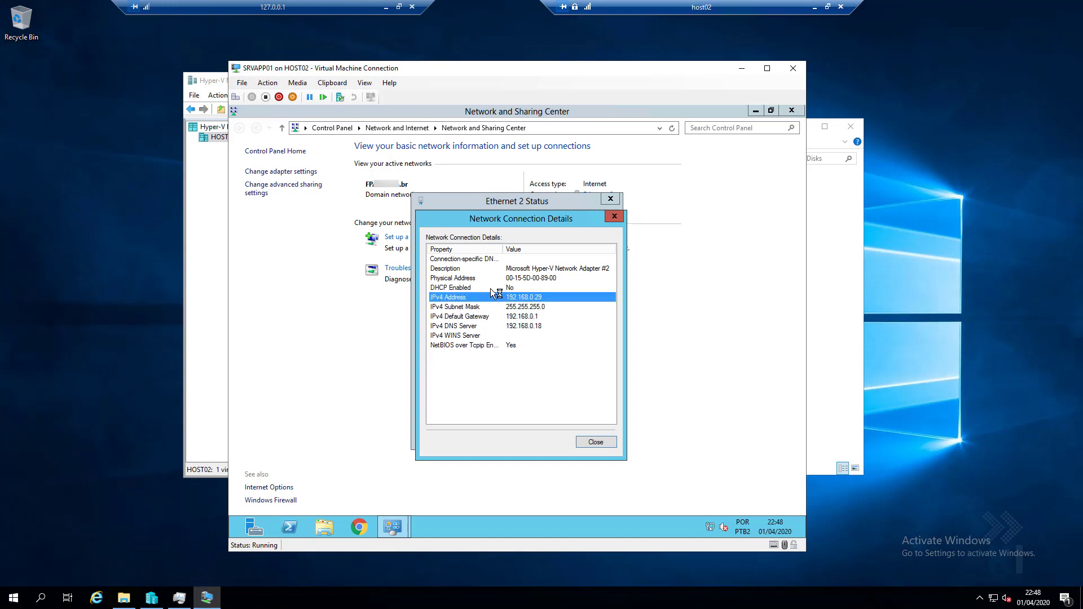
click(613, 215)
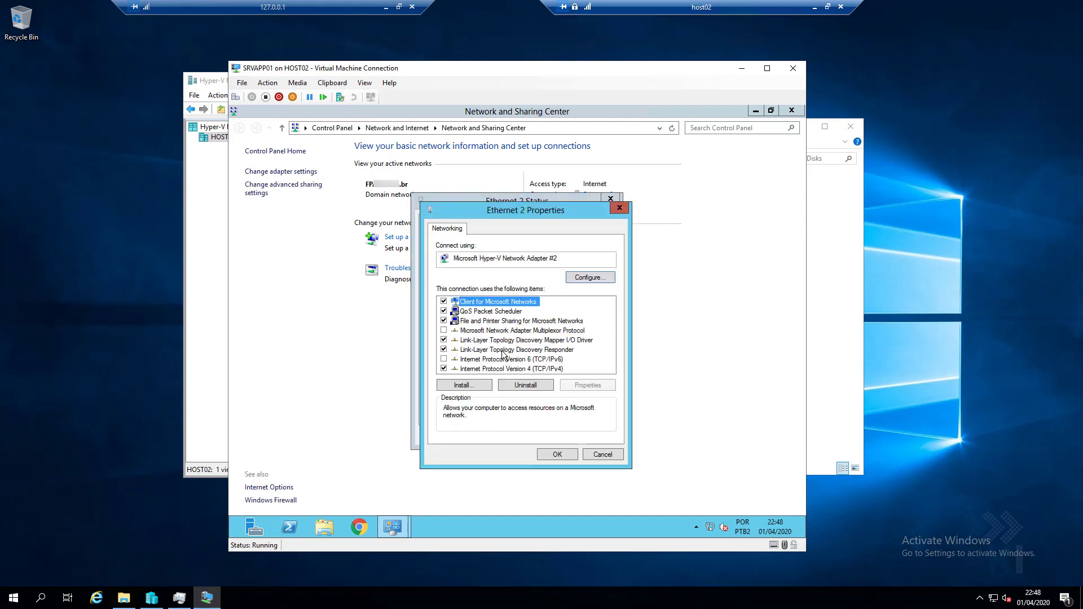
Review Ethernet 2's Internet Protocol Version 4 properties, dismissing the IBackup notice, then close the network dialogs and minimize the SRVAPP01 console
double_click(501, 369)
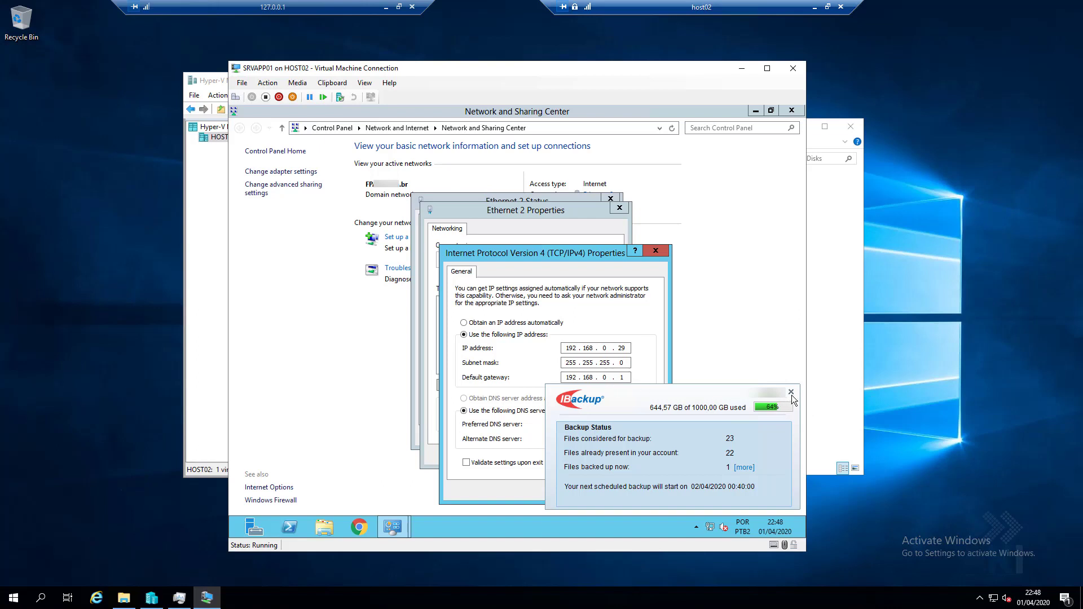
click(792, 392)
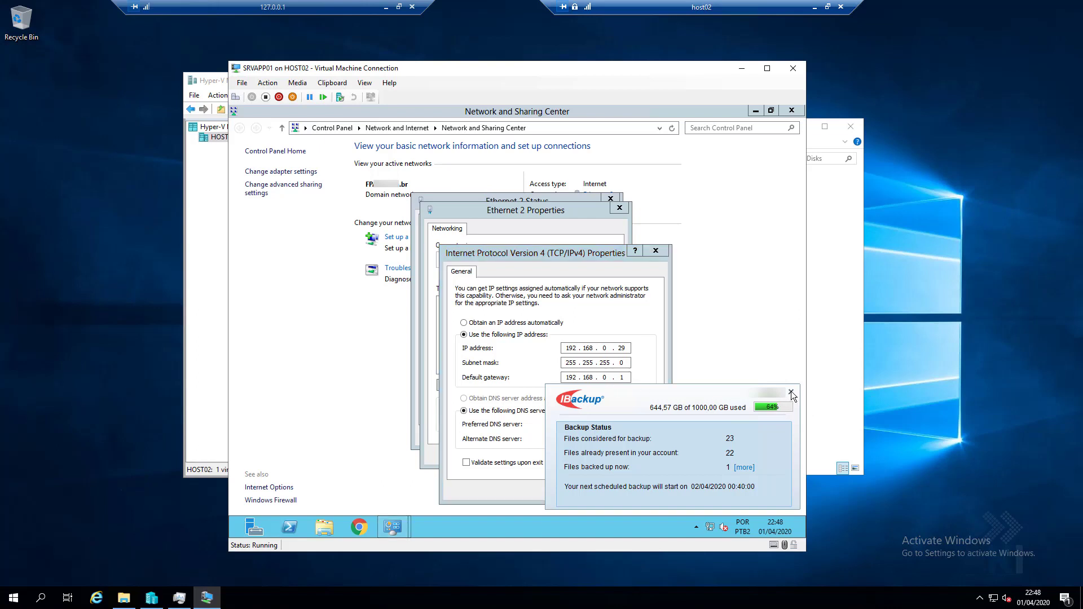
click(791, 392)
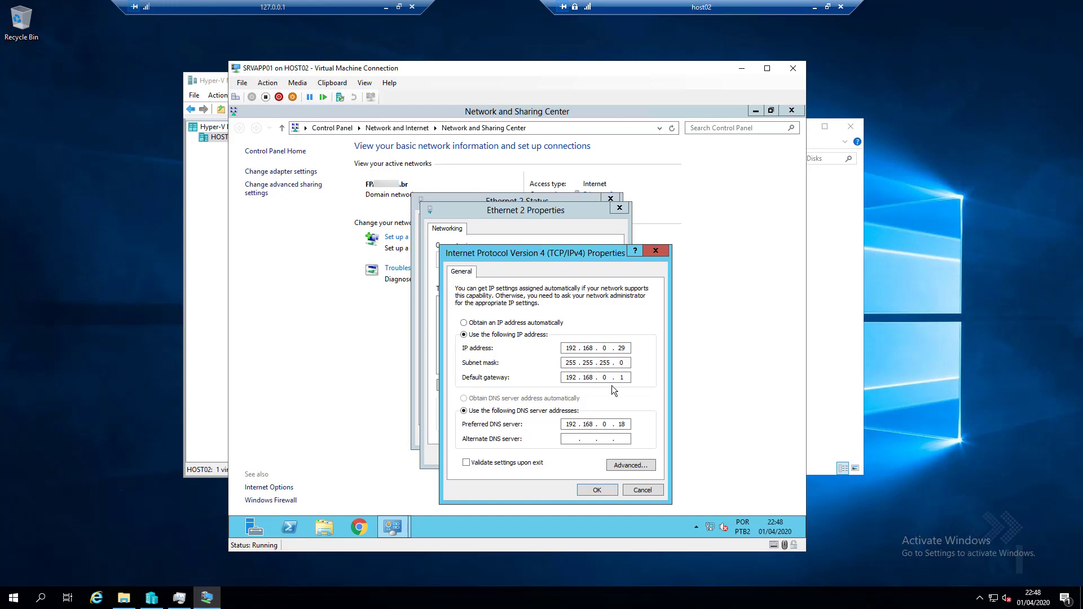
click(664, 251)
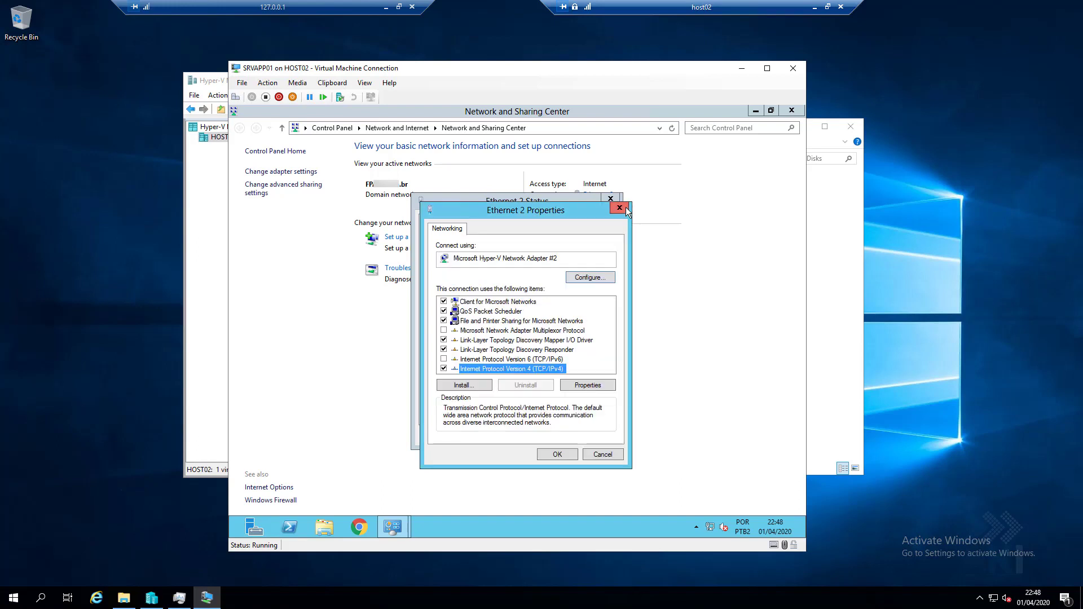
click(620, 208)
click(611, 199)
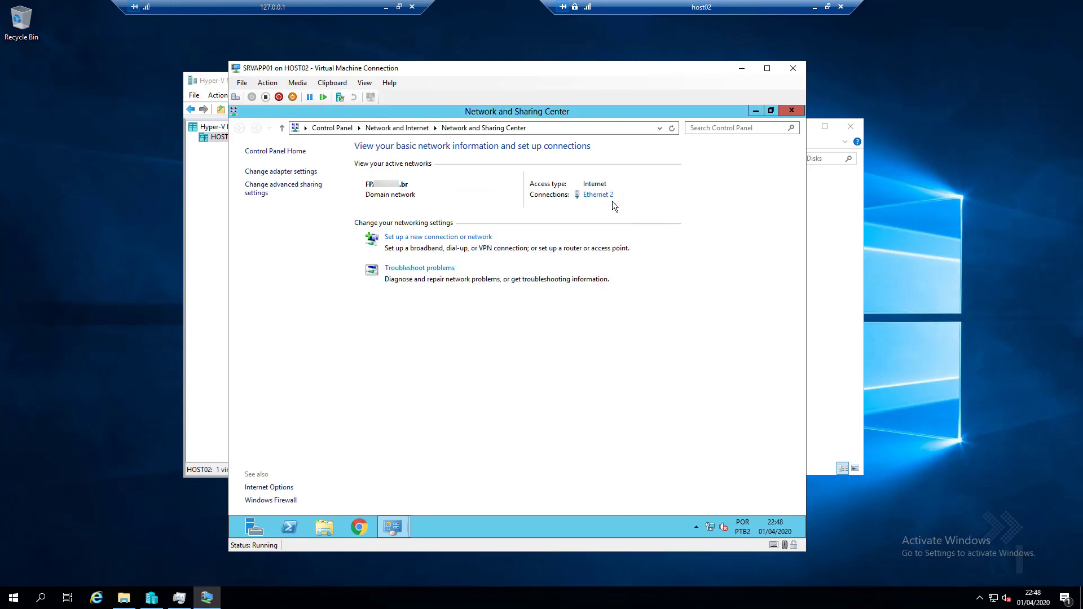
click(742, 68)
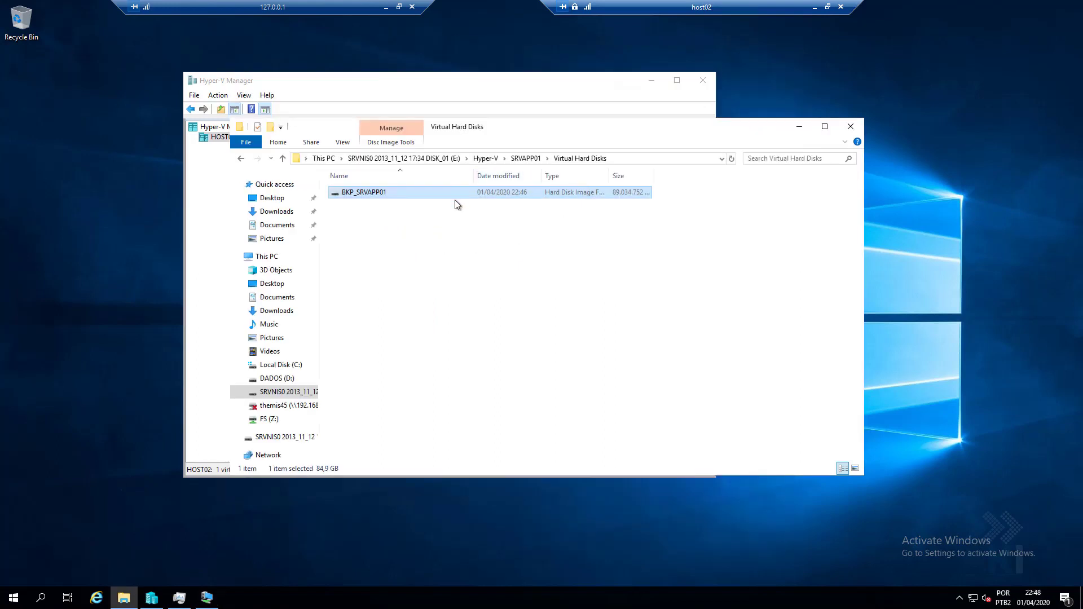